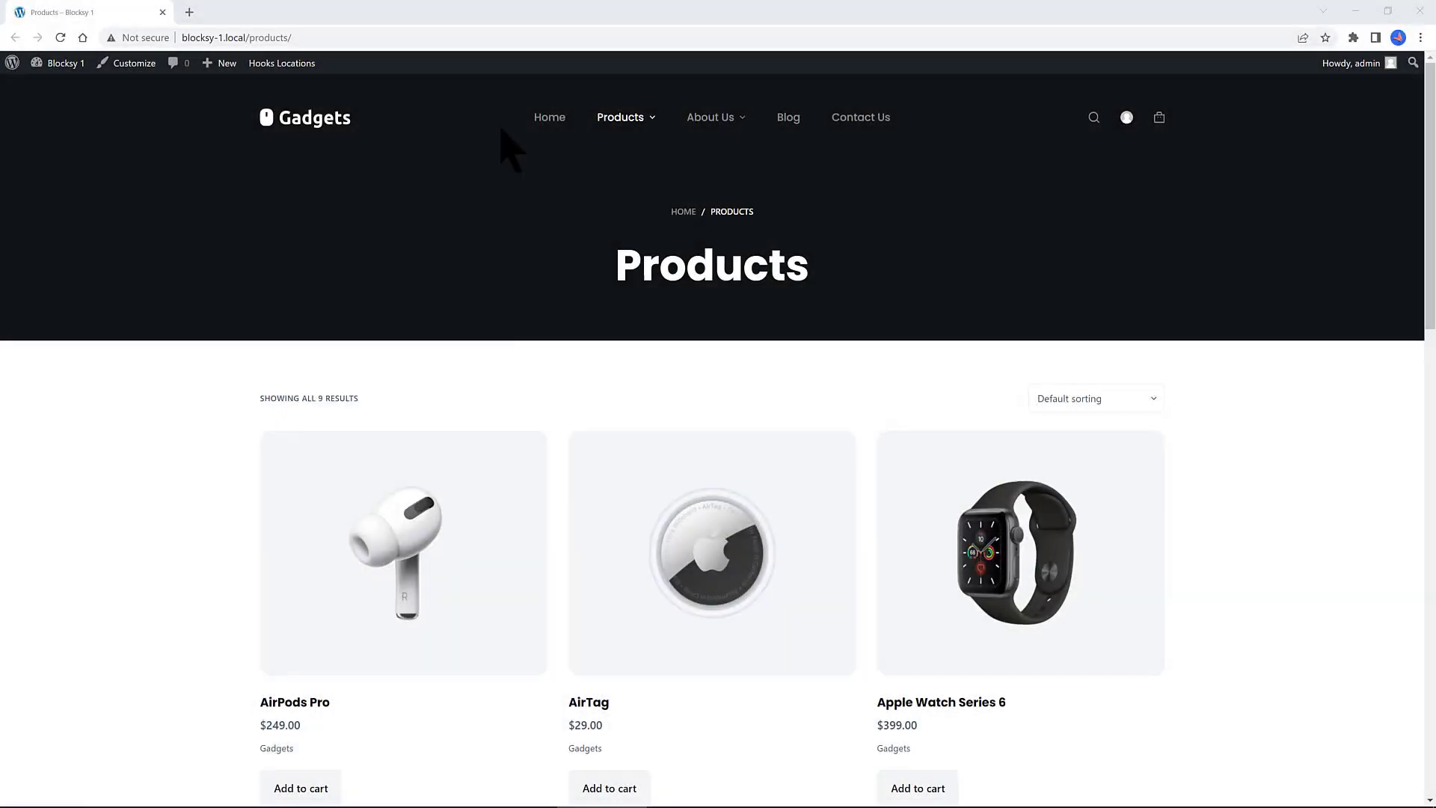
Leave the storefront Products page for the Blocksy 1 site's admin Dashboard
mouse_move(620, 122)
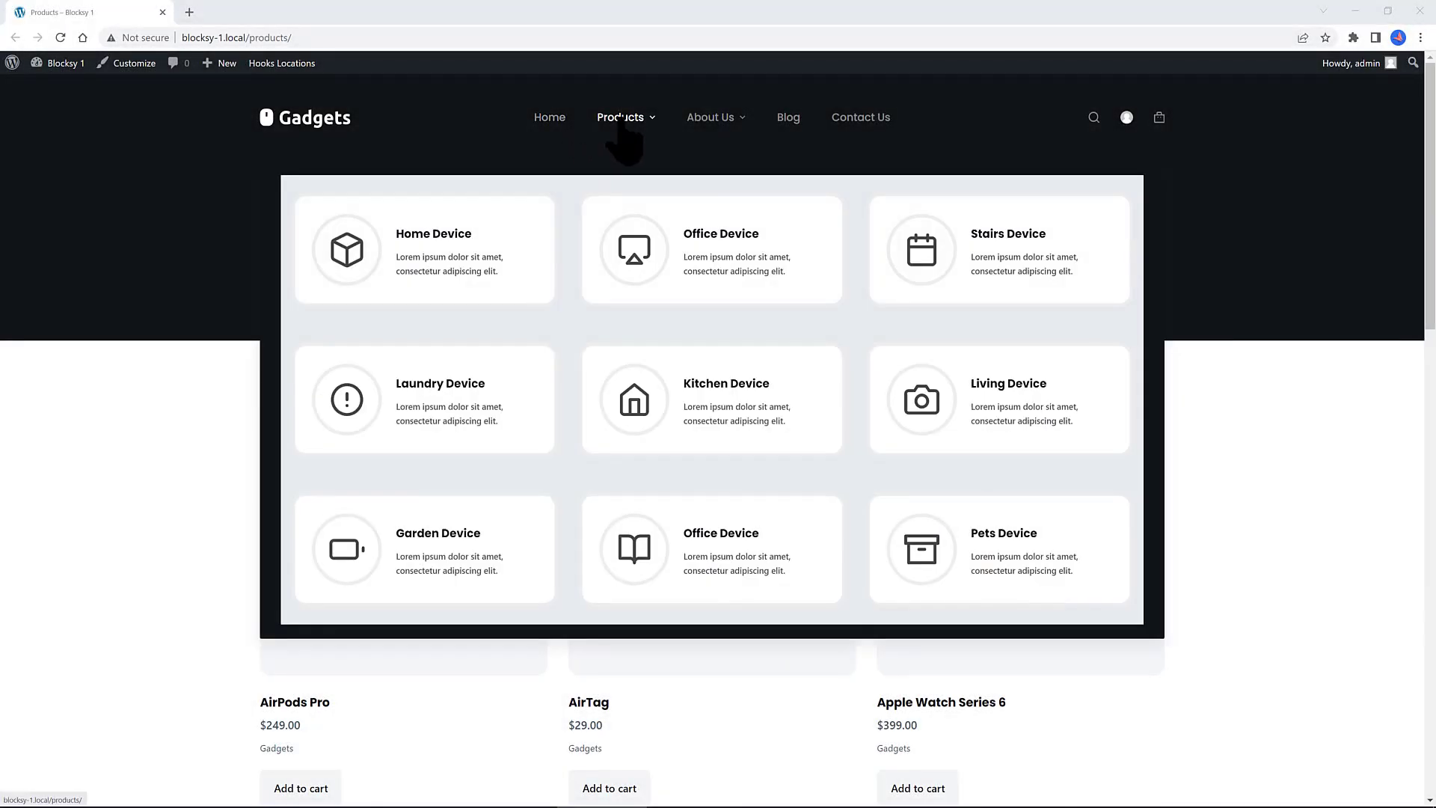
mouse_move(709, 133)
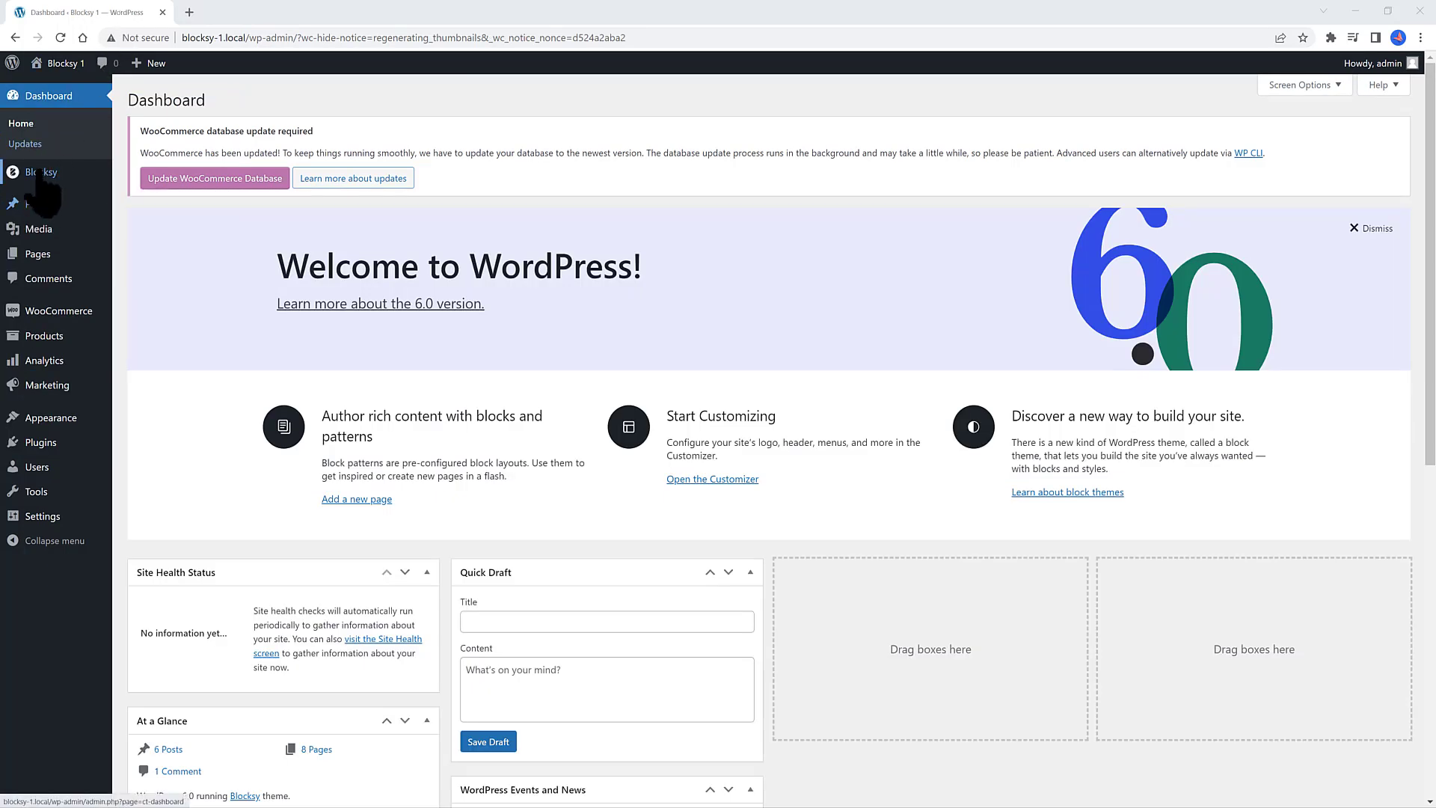
Activate the Advanced Menu pro extension under Blocksy Extensions and go to its Configure menu page
mouse_move(41, 179)
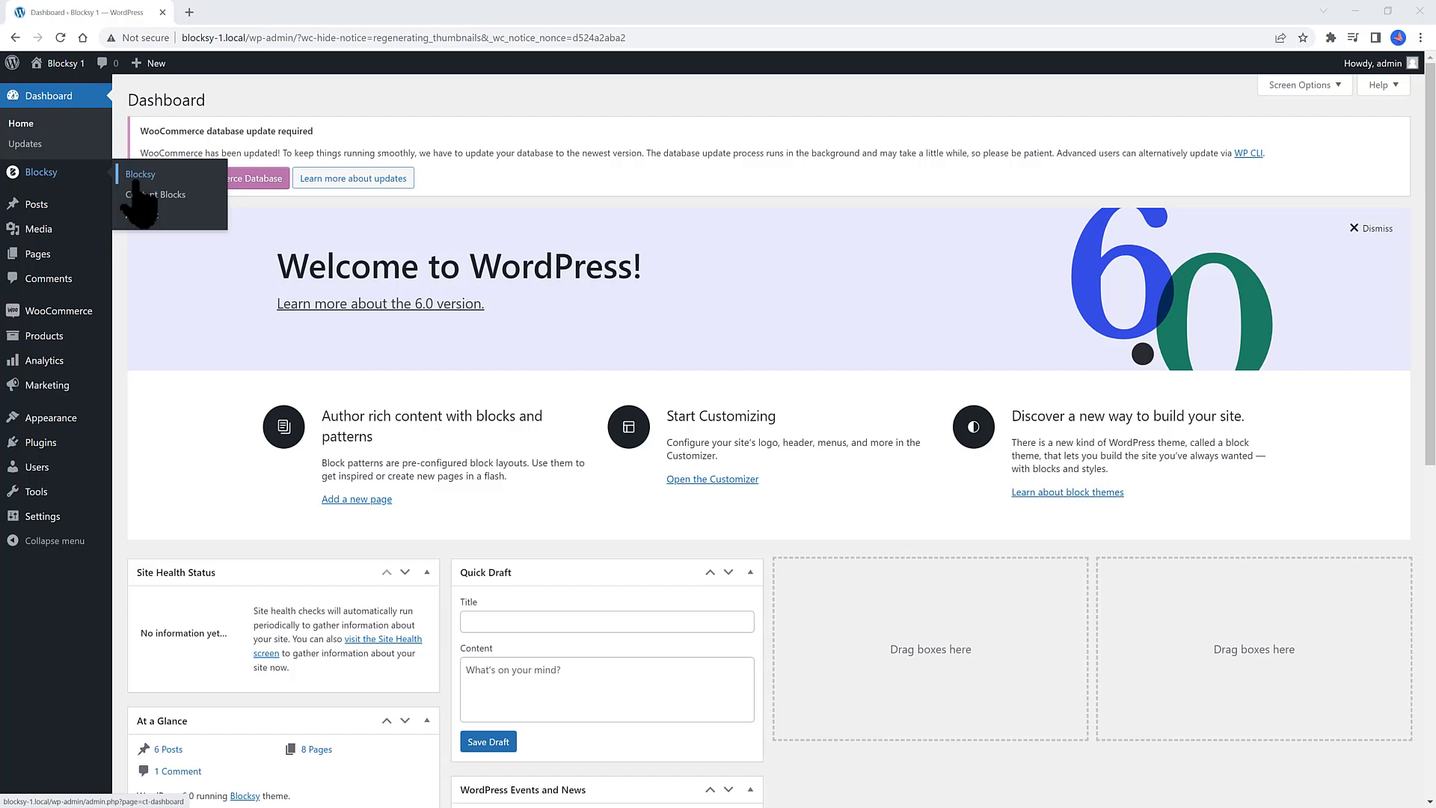
left_click(137, 181)
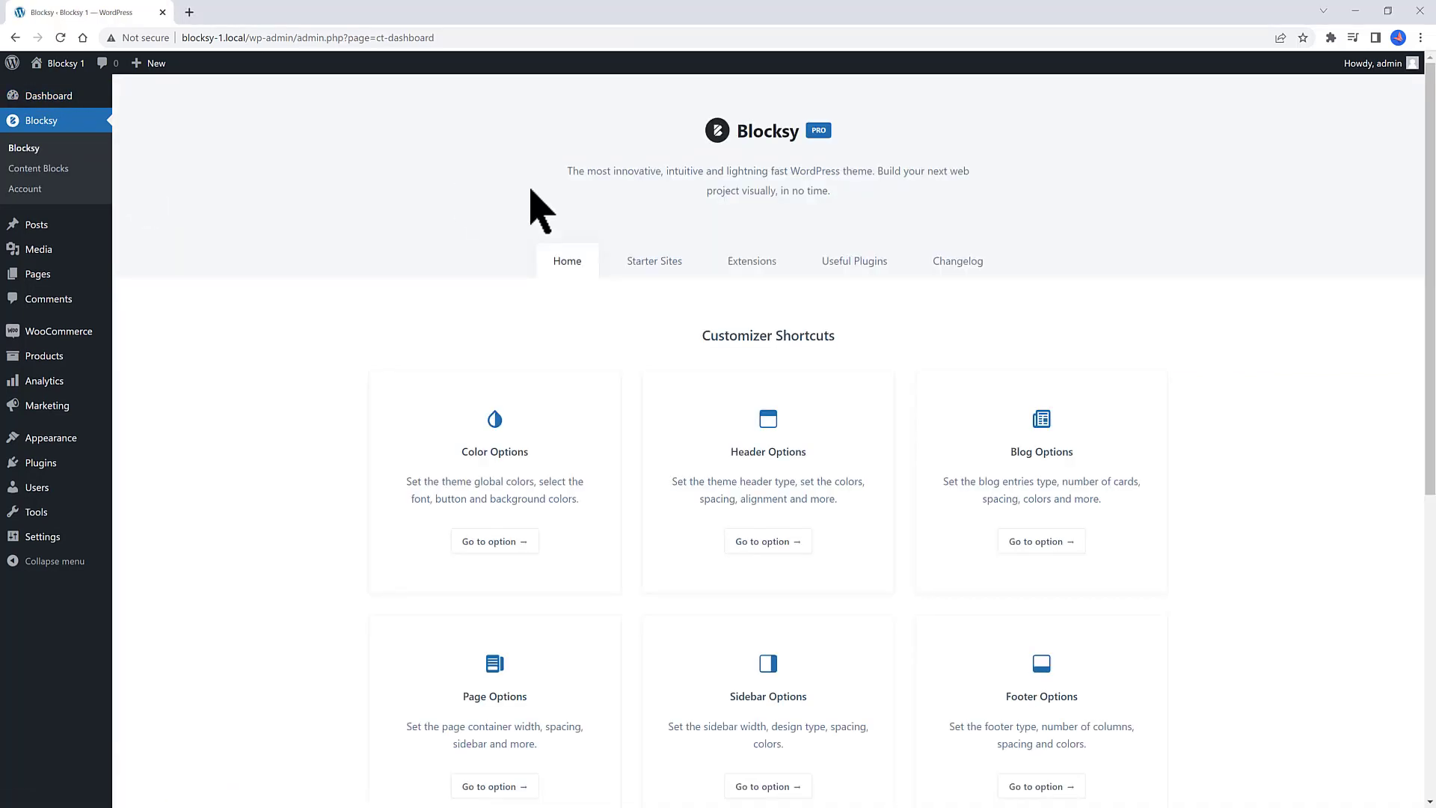
left_click(760, 264)
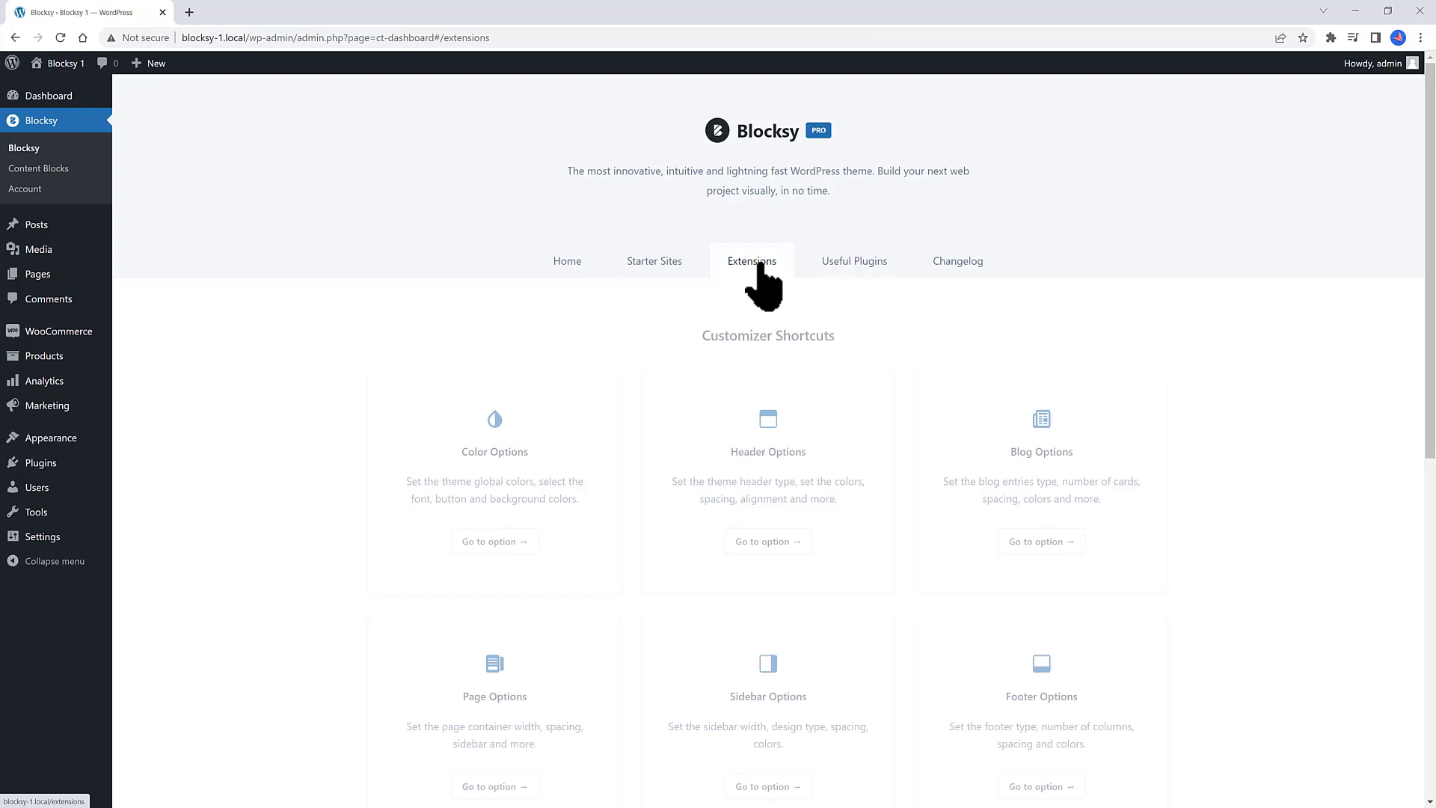
left_click(837, 342)
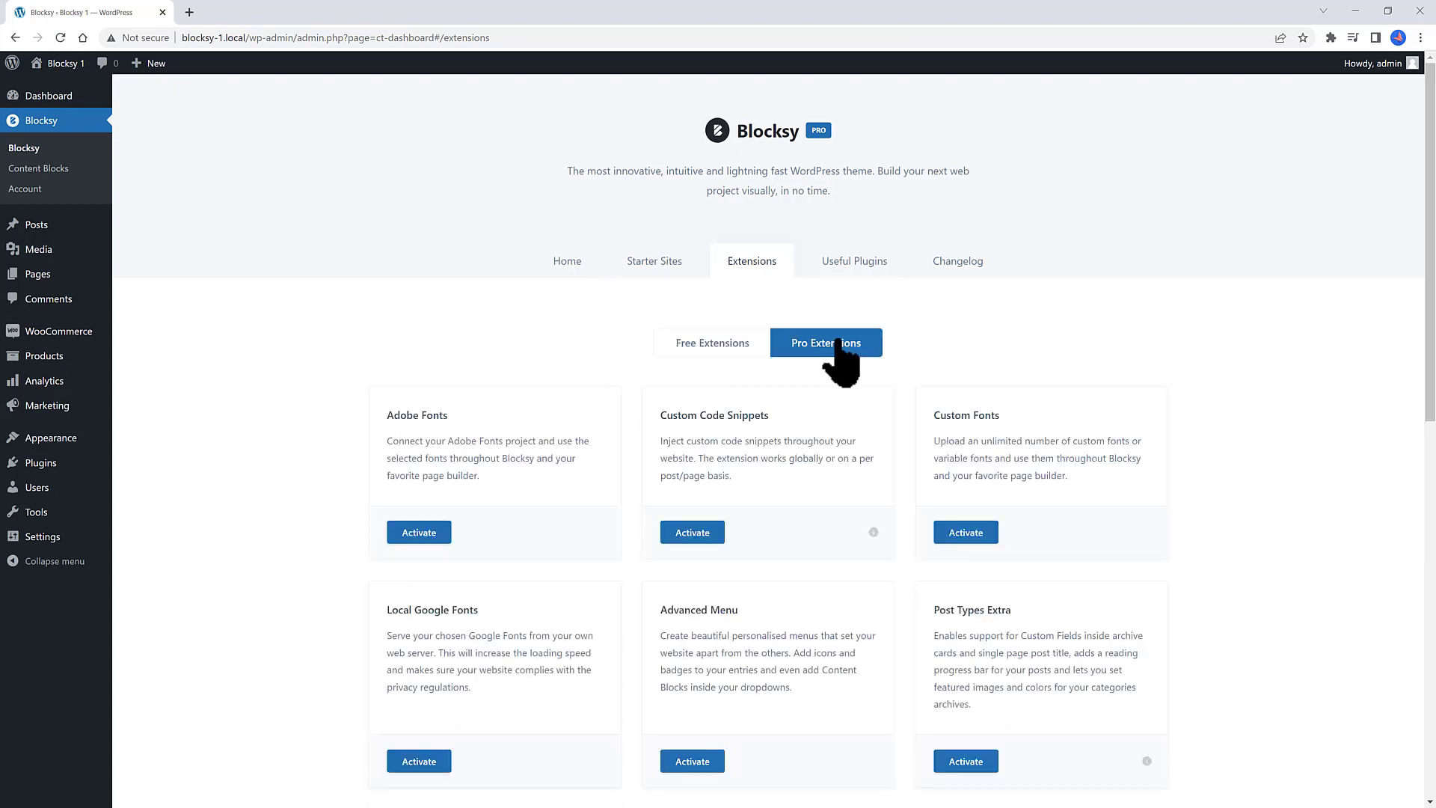
scroll(748, 449, "down", 3)
left_click(693, 568)
scroll(557, 516, "up", 3)
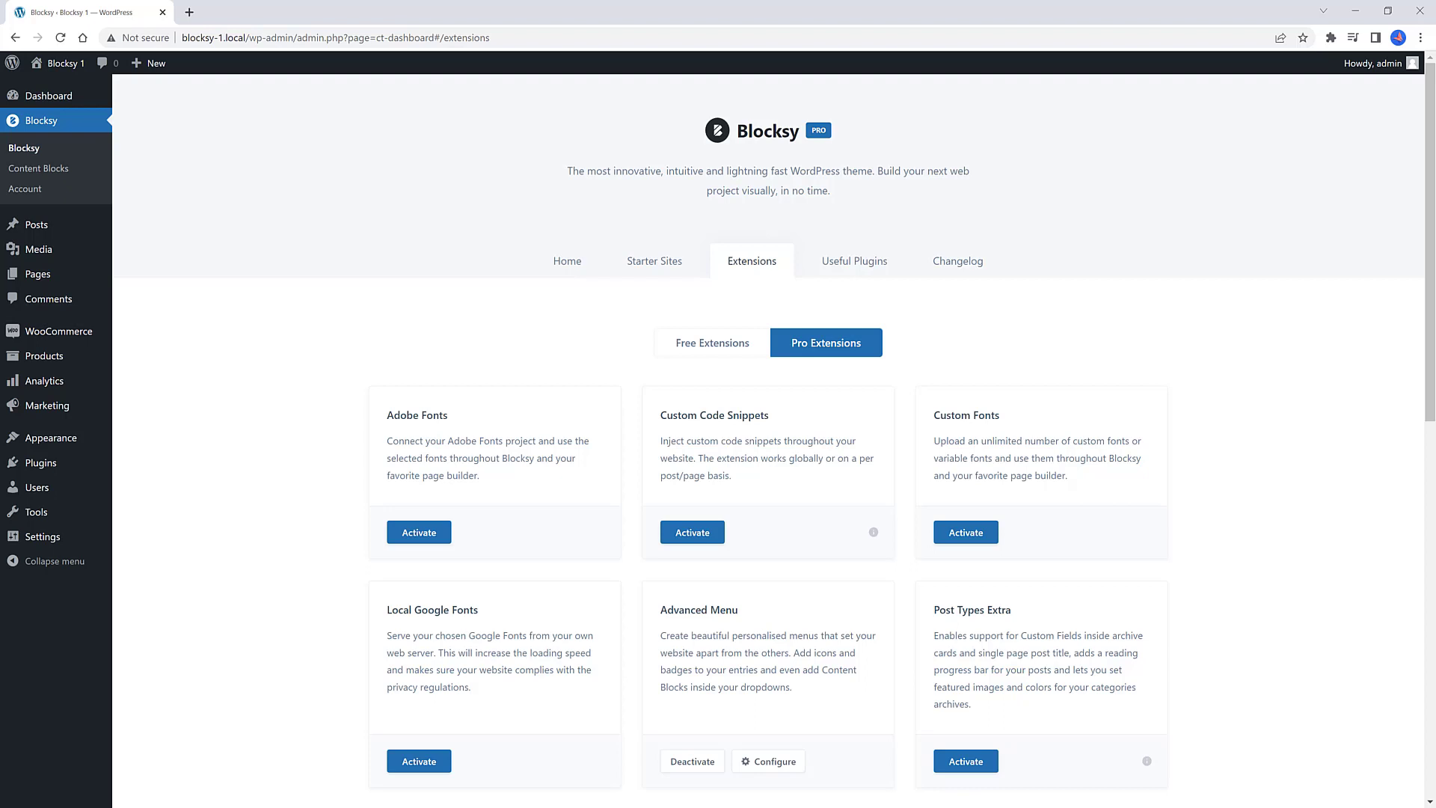
left_click(774, 762)
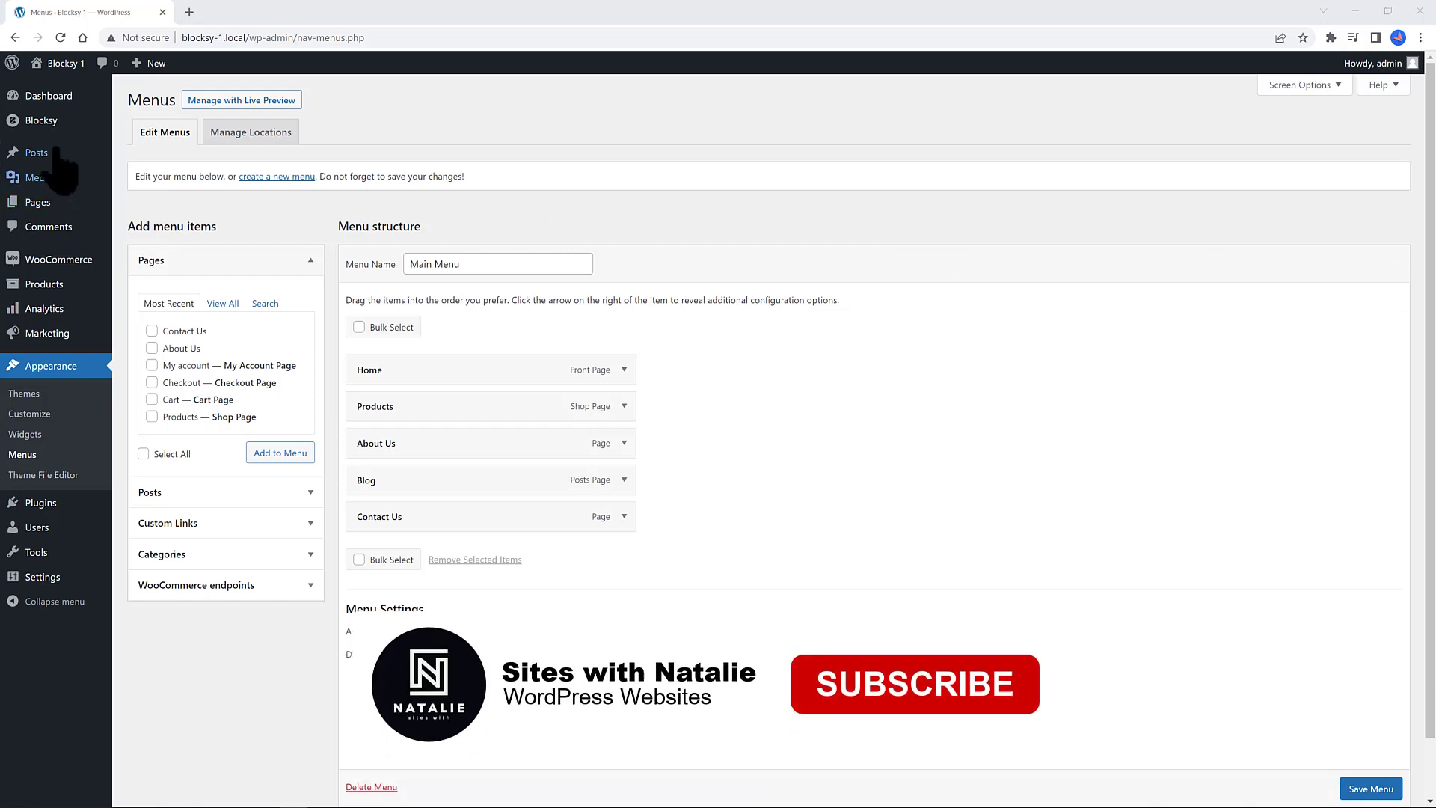
Go to Blocksy > Content Blocks from the admin sidebar
mouse_move(41, 121)
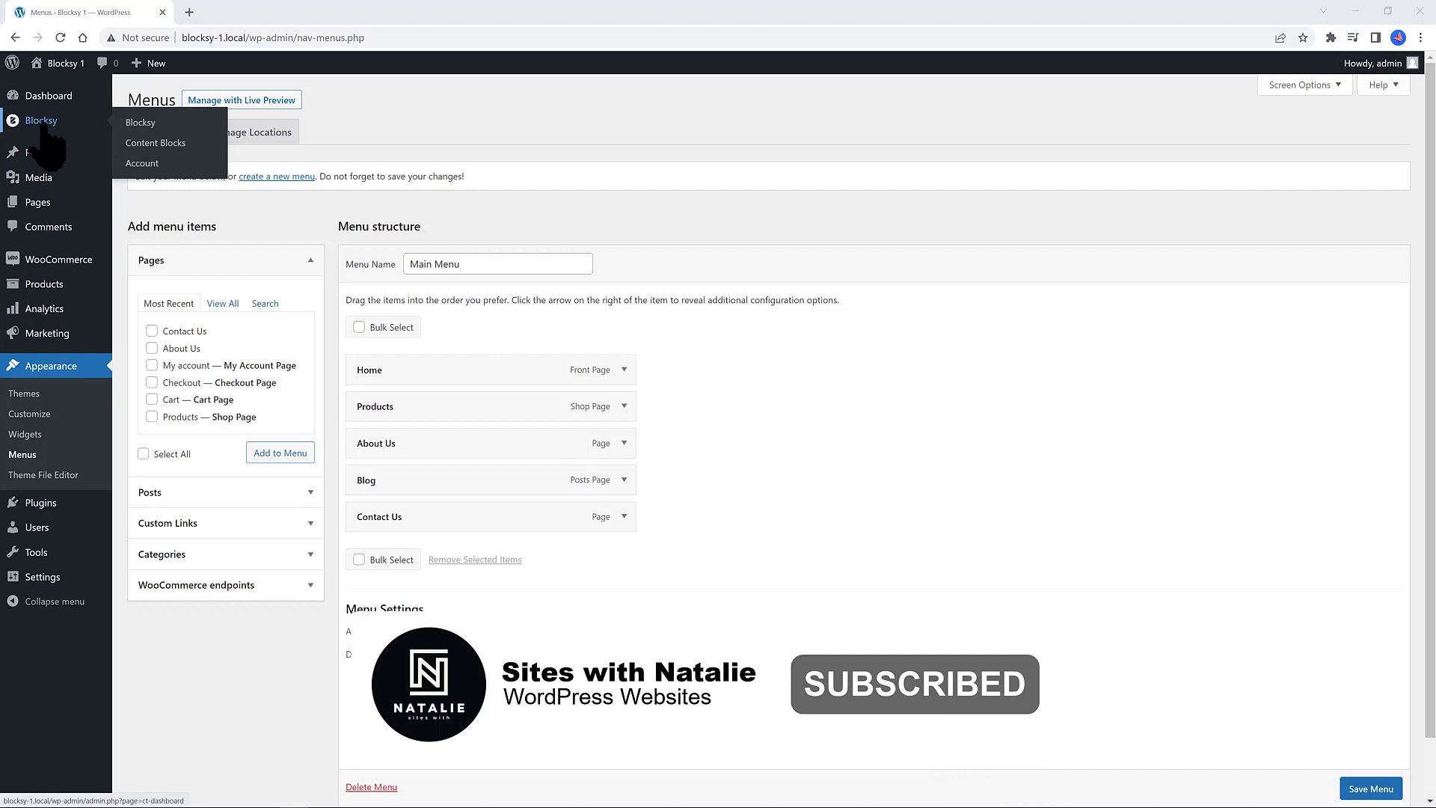
left_click(160, 146)
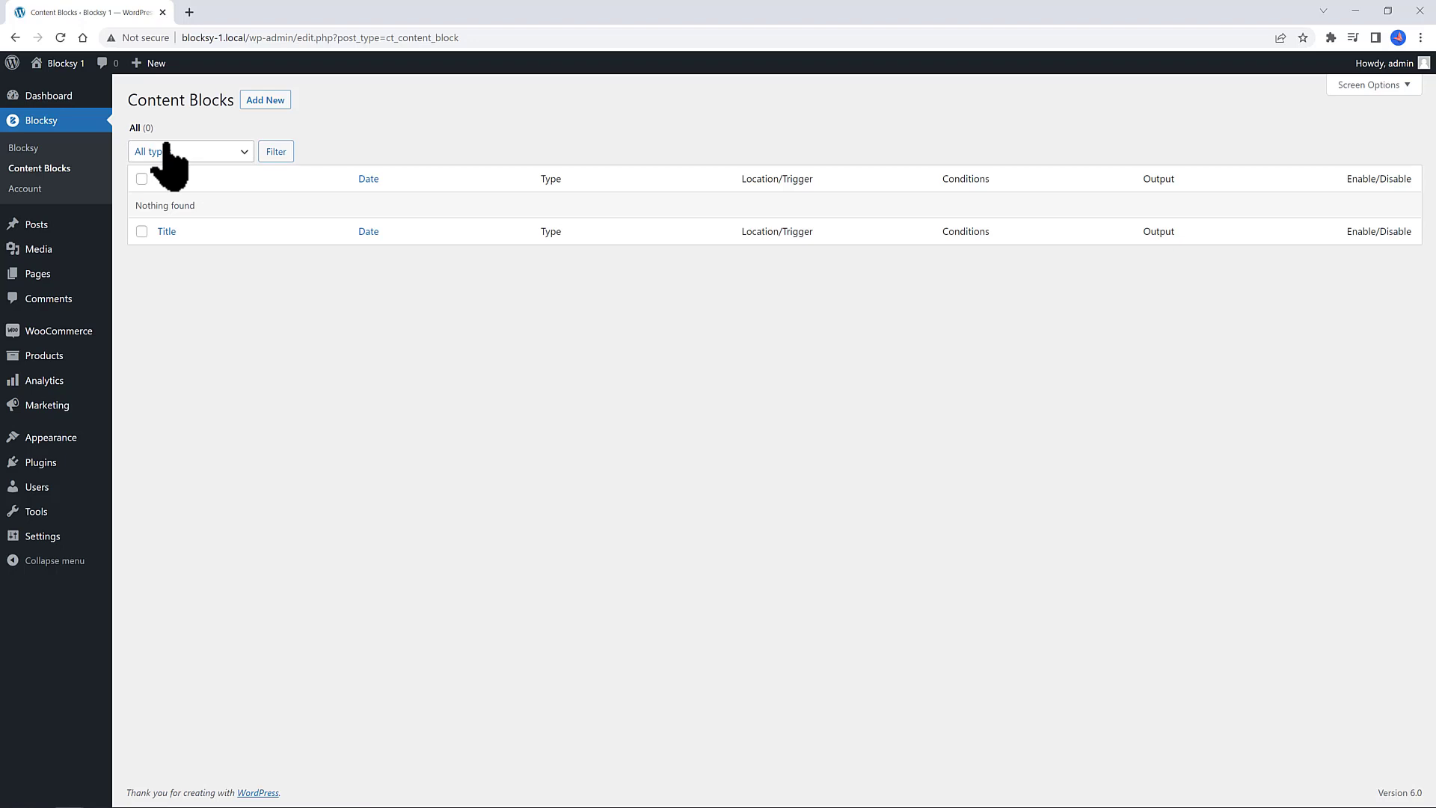
Add a new content block with hook name 'Products' and create it
left_click(265, 102)
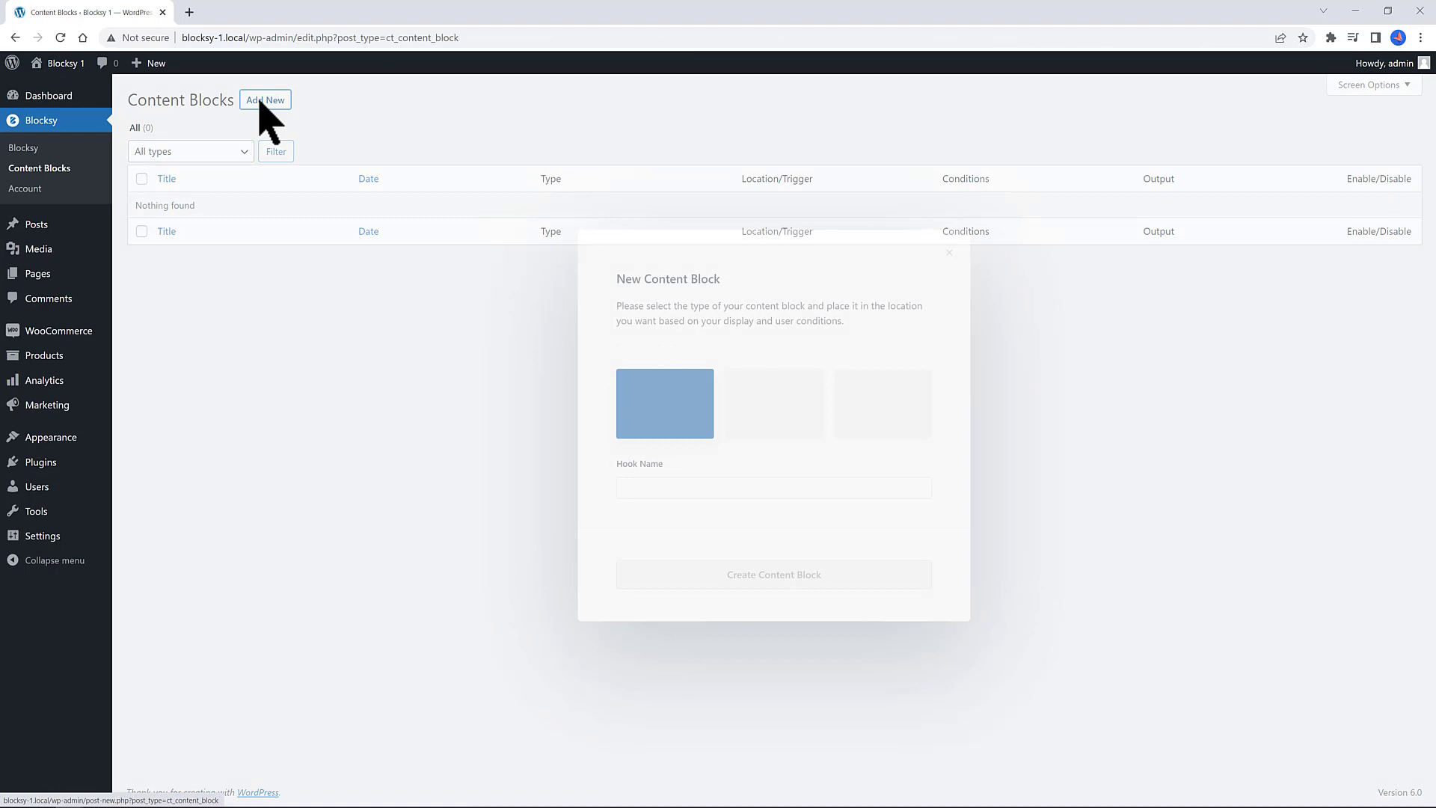
left_click(797, 491)
type("Products")
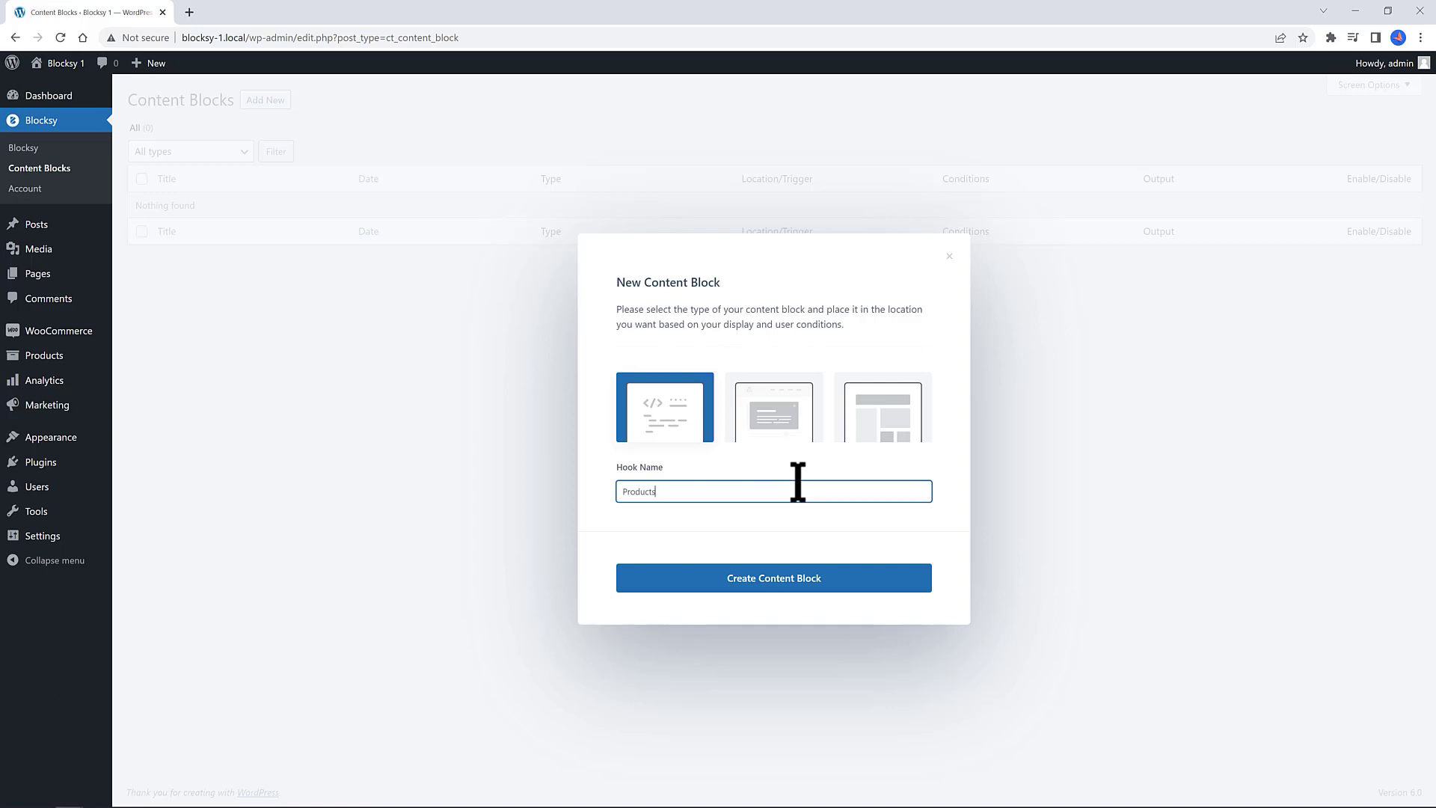
left_click(693, 583)
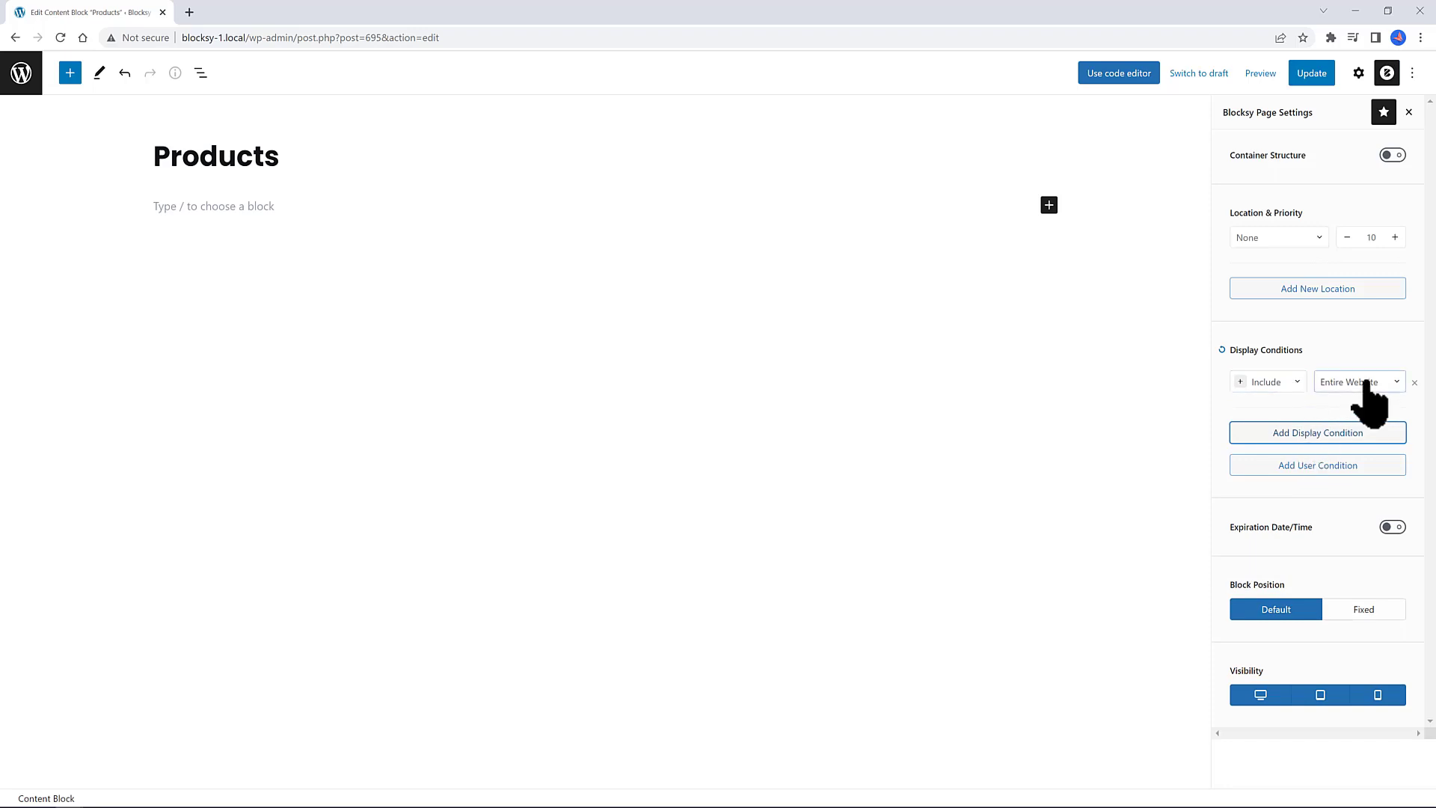
Set the Products block's display condition to Include > Entire Website
left_click(1363, 382)
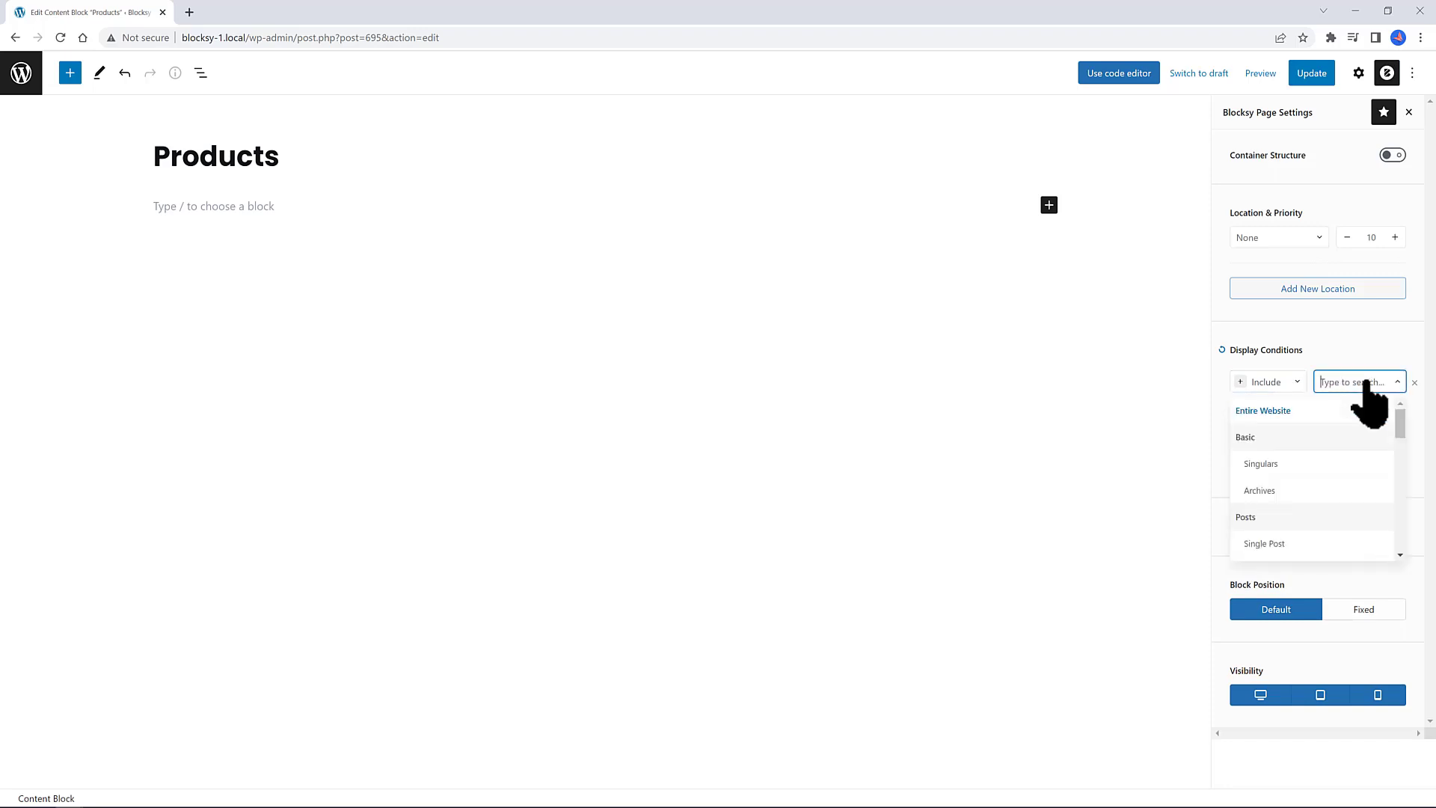
left_click(1366, 382)
left_click(1351, 382)
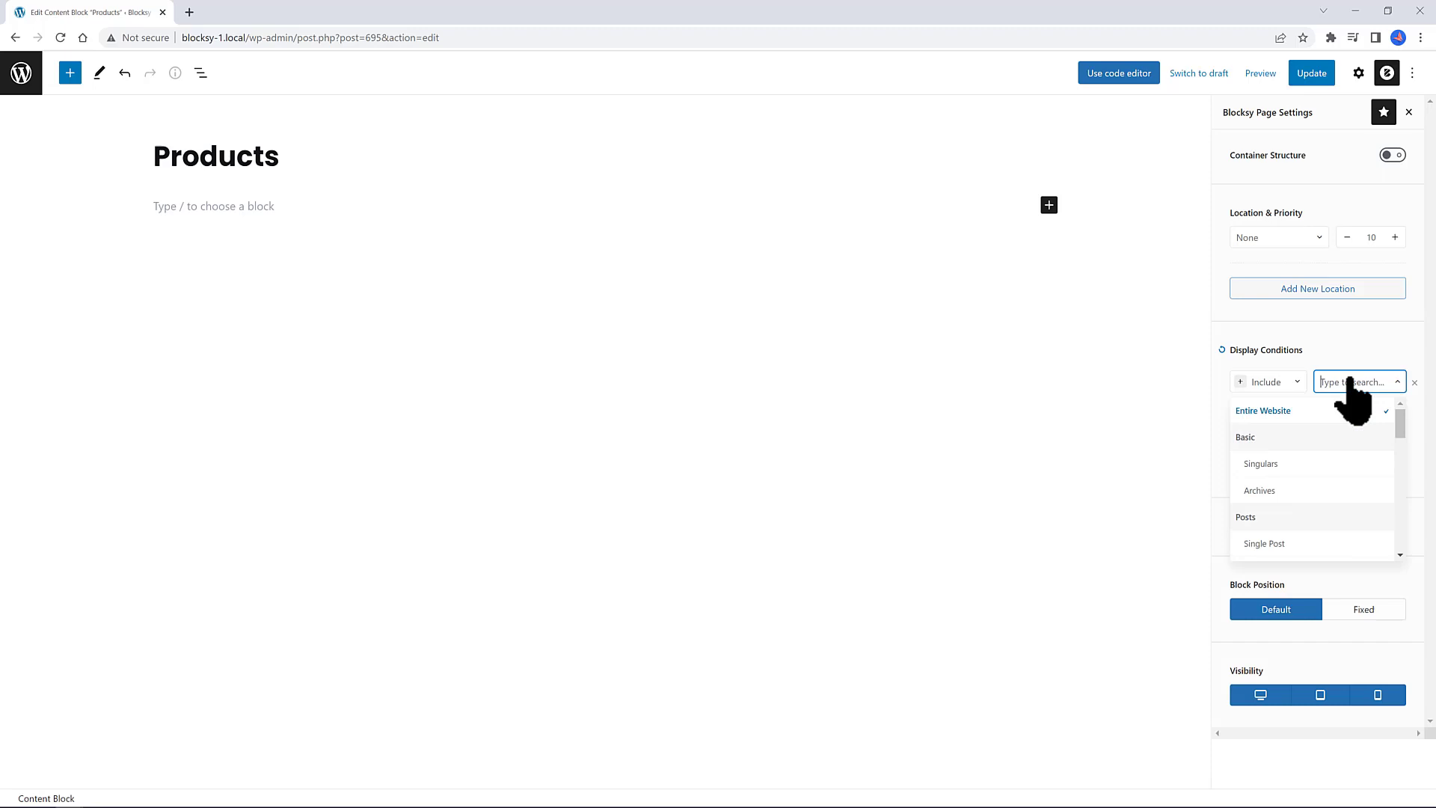
left_click(1272, 410)
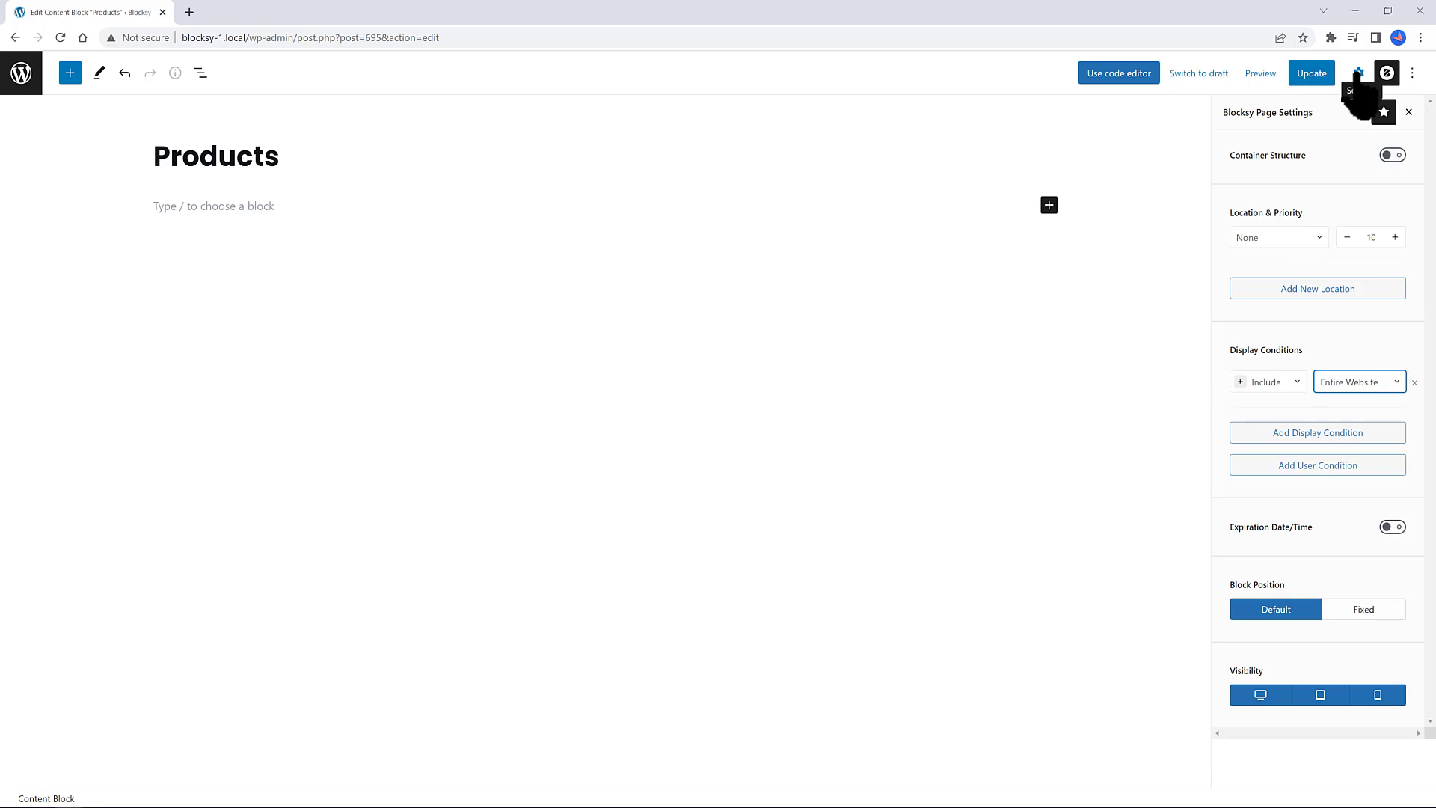
left_click(1358, 74)
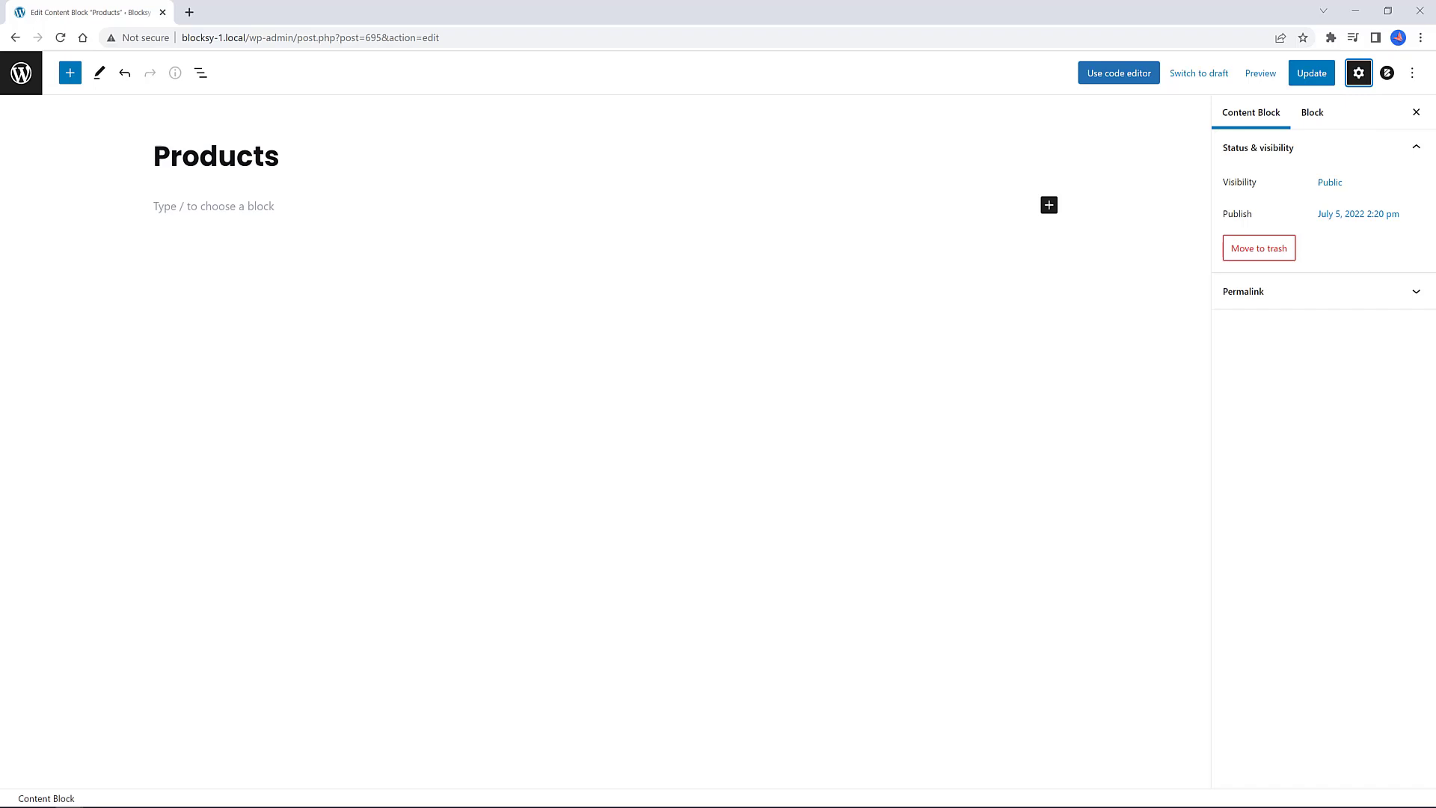
Save the block and insert a single-column Row Layout
left_click(1311, 74)
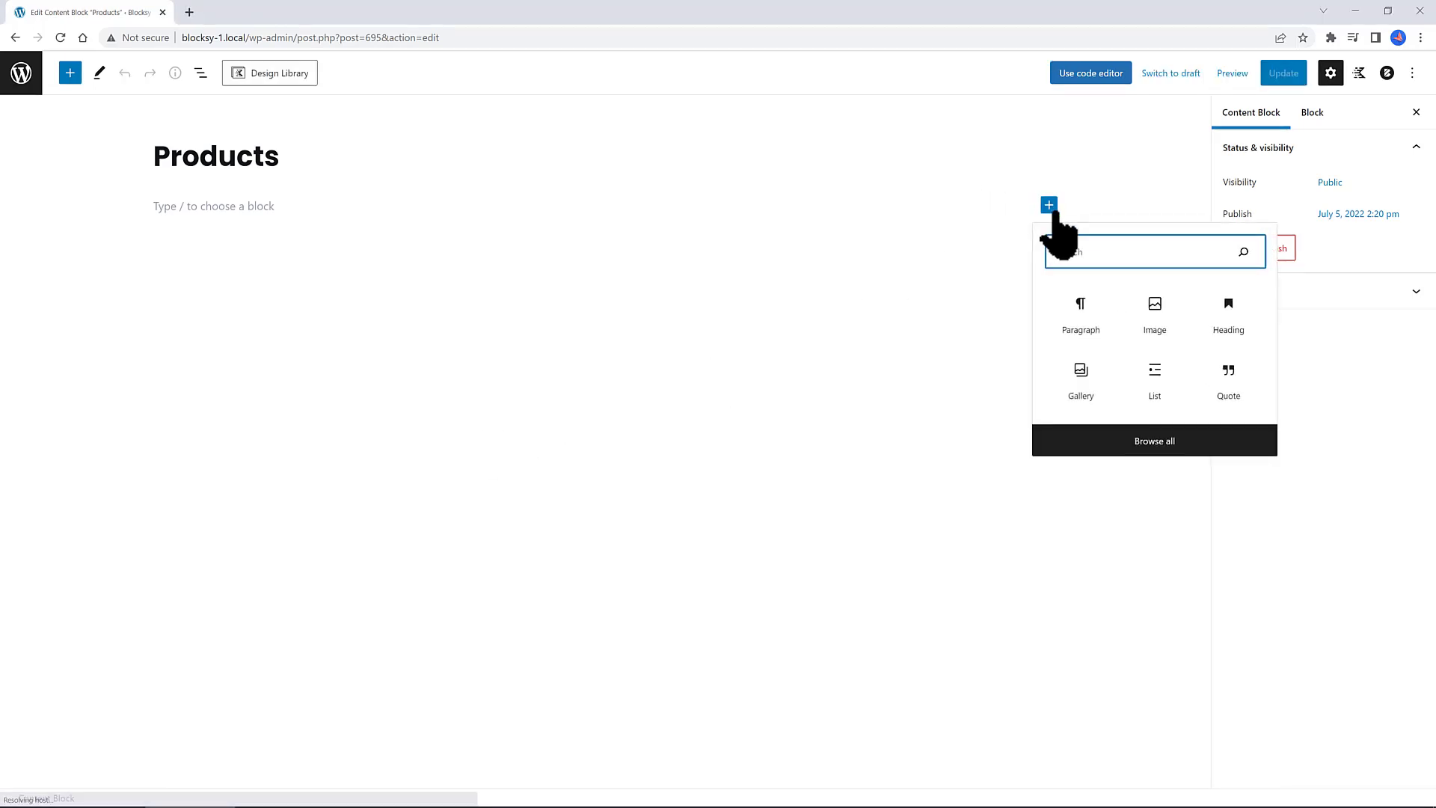
type("ROW")
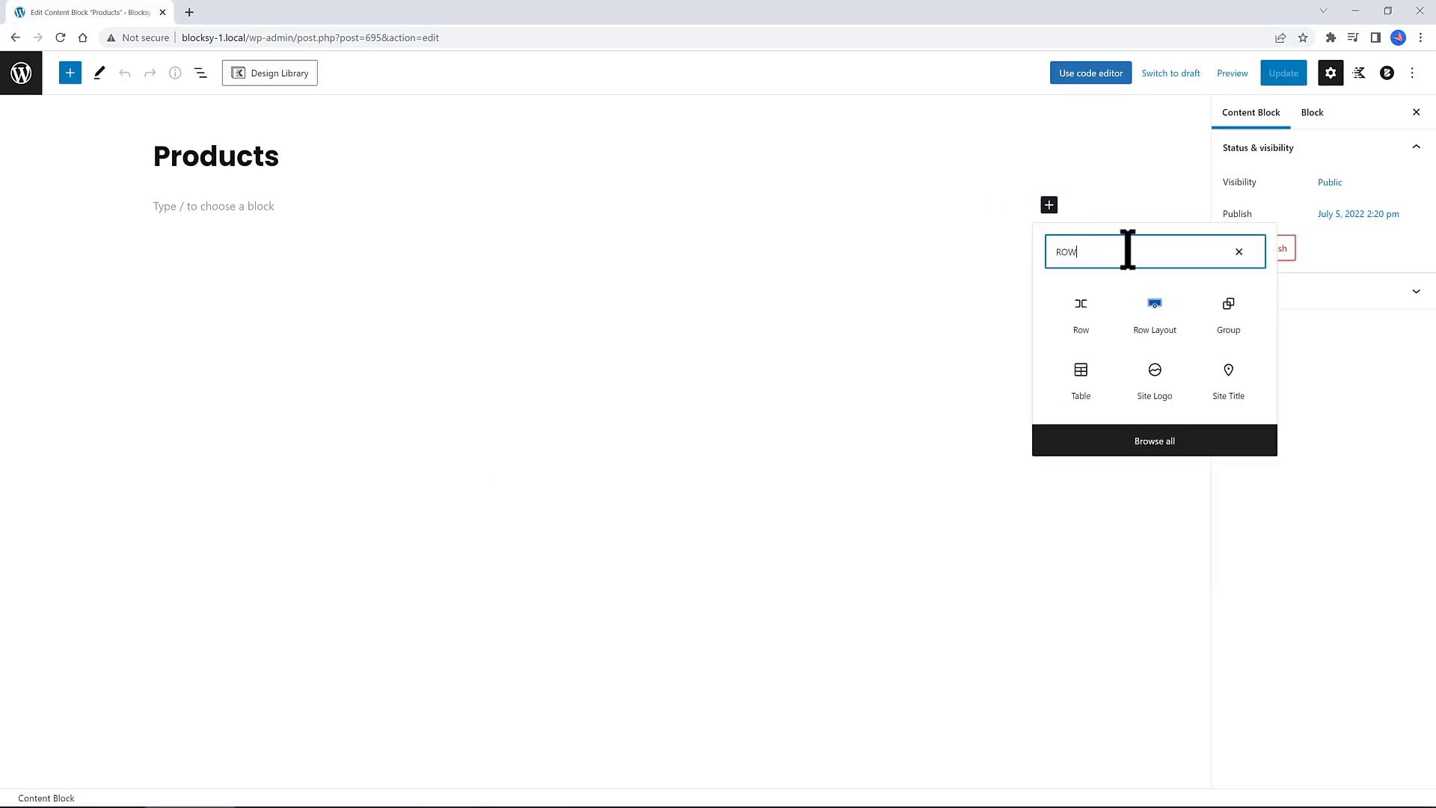
left_click(1162, 314)
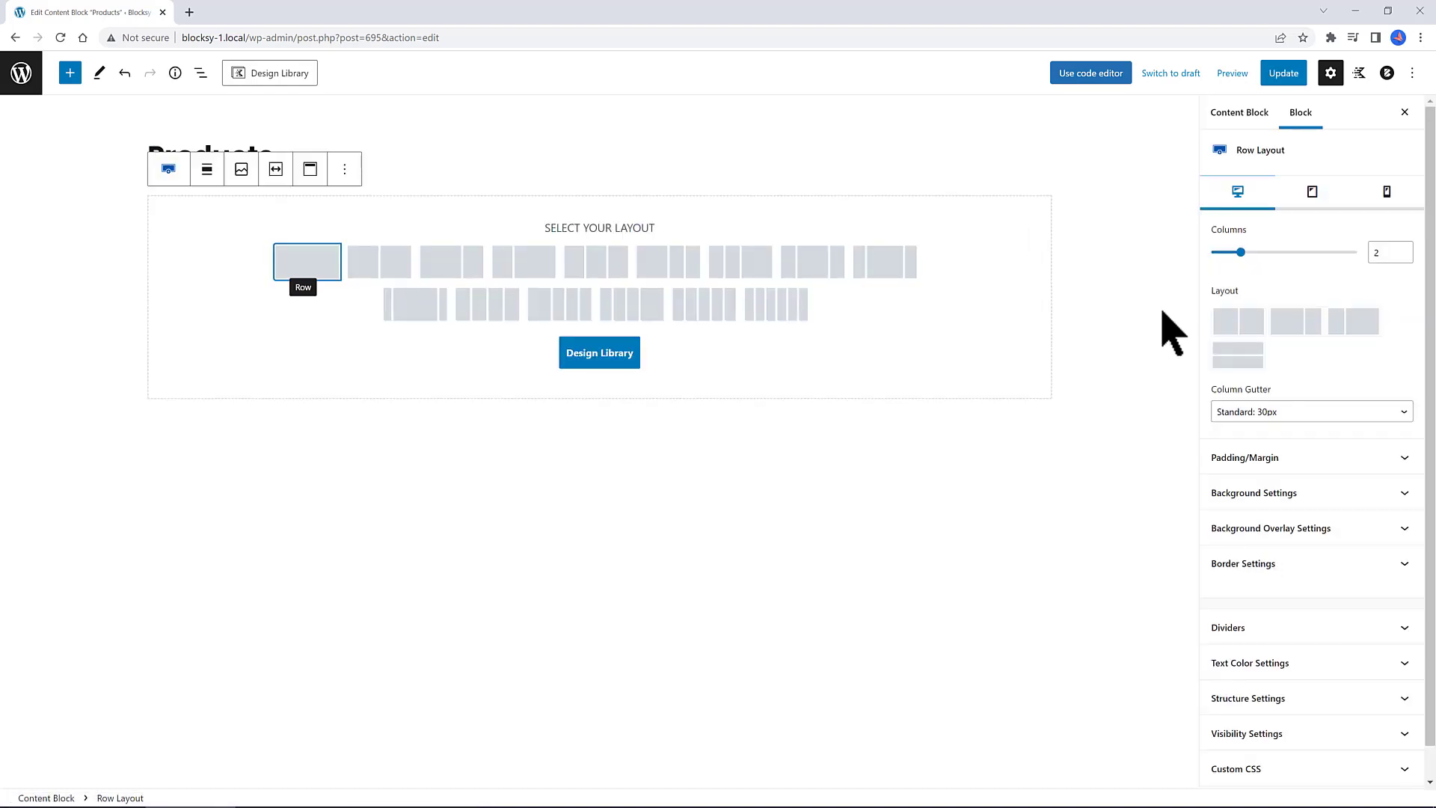
left_click(306, 261)
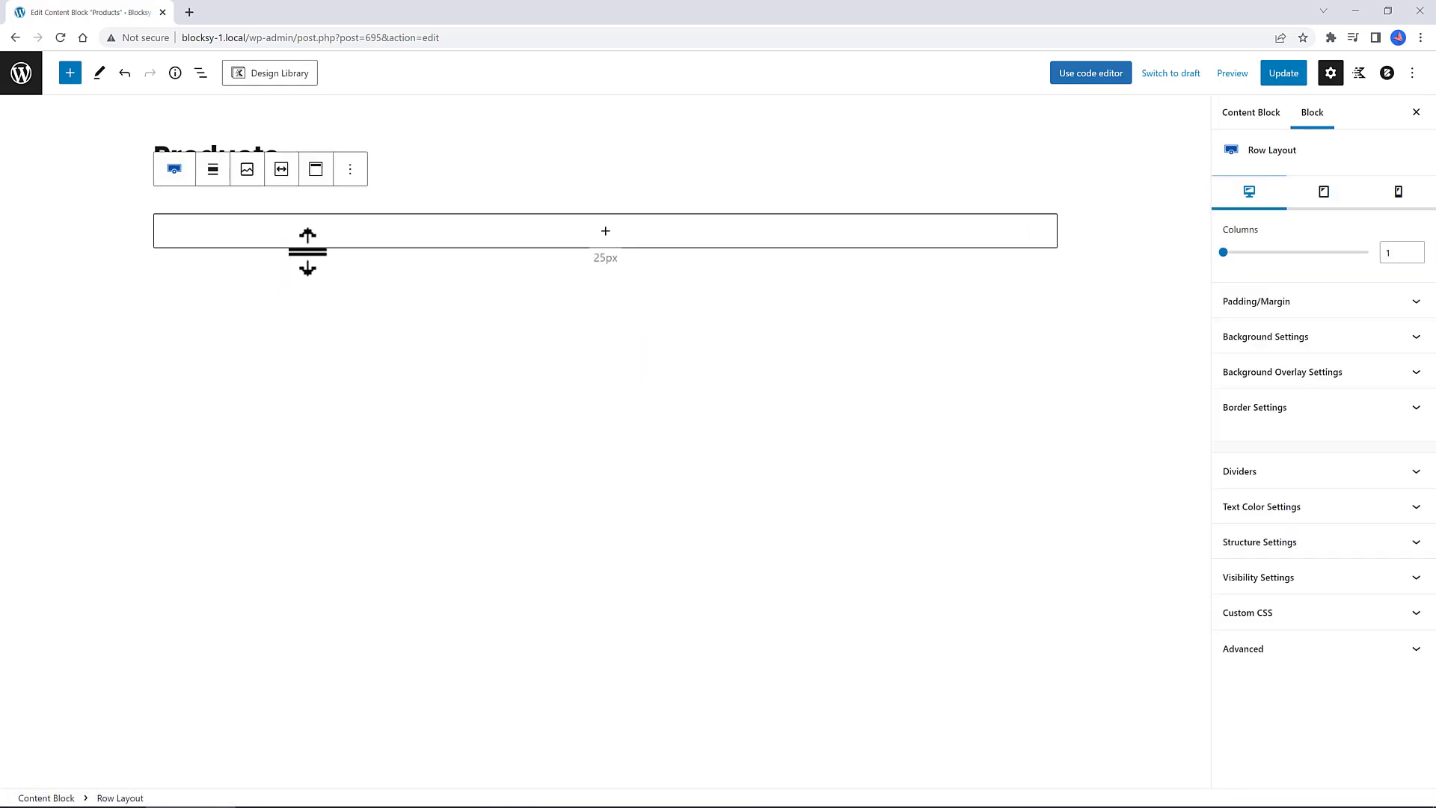
Insert an Info Box inside the row
left_click(606, 232)
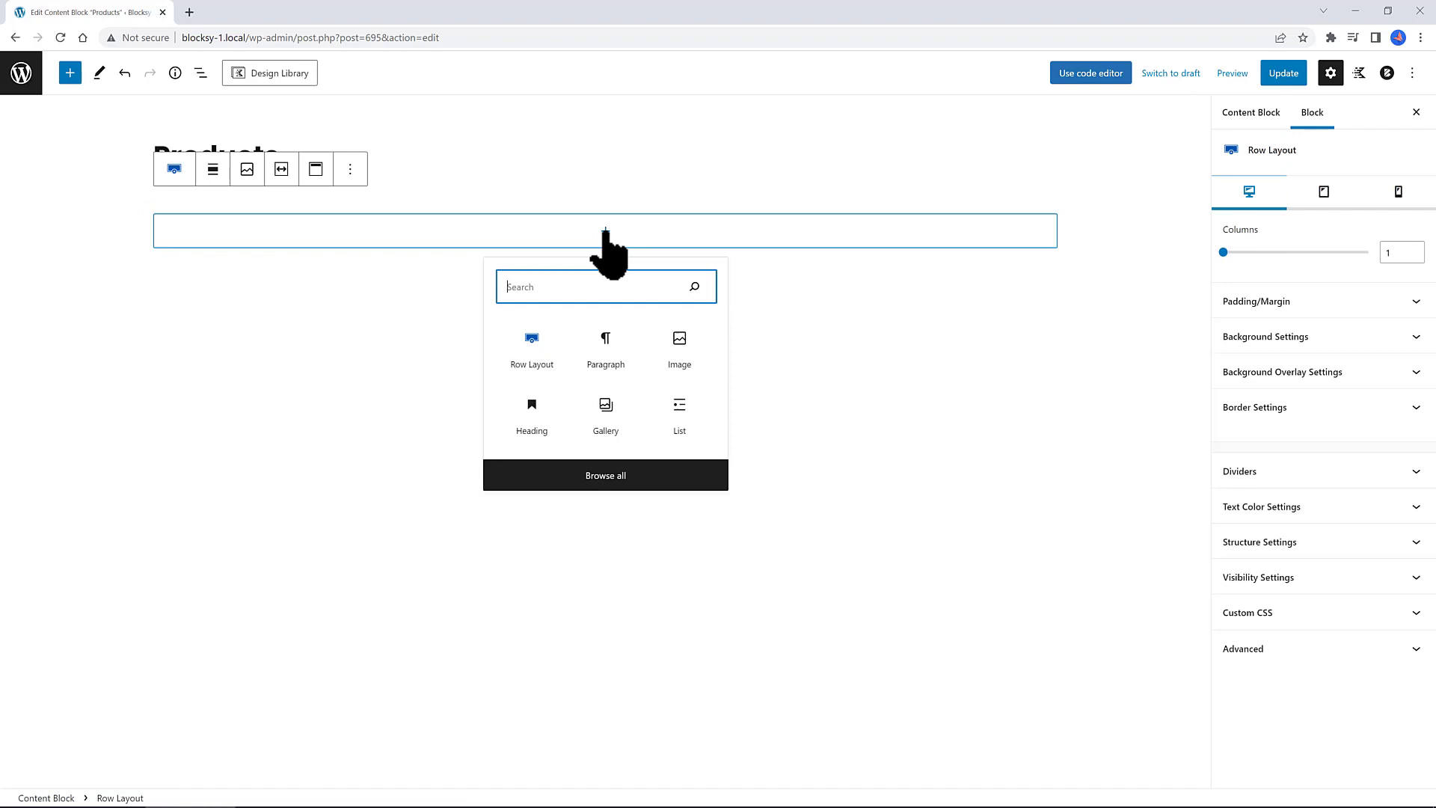
type("INFO")
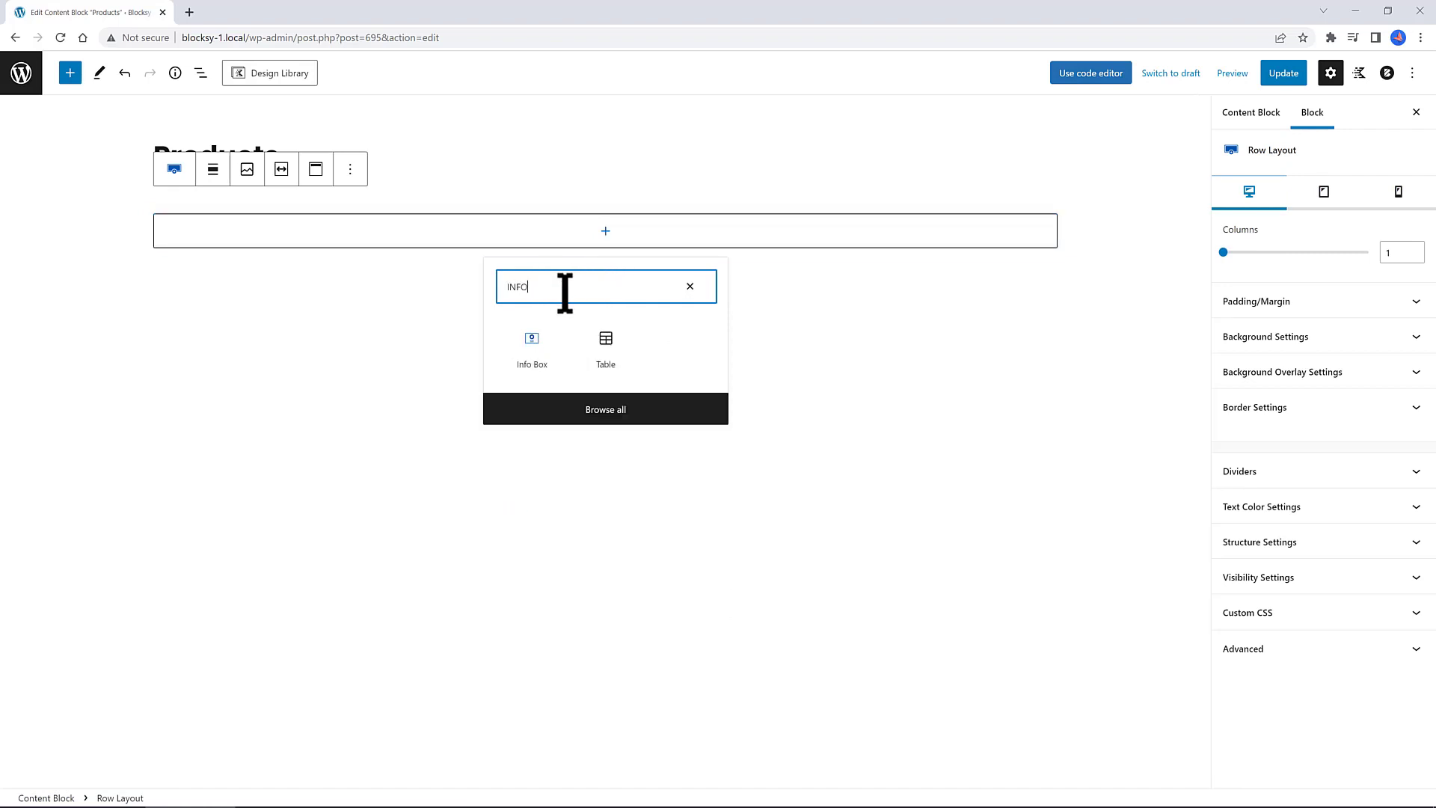
left_click(527, 364)
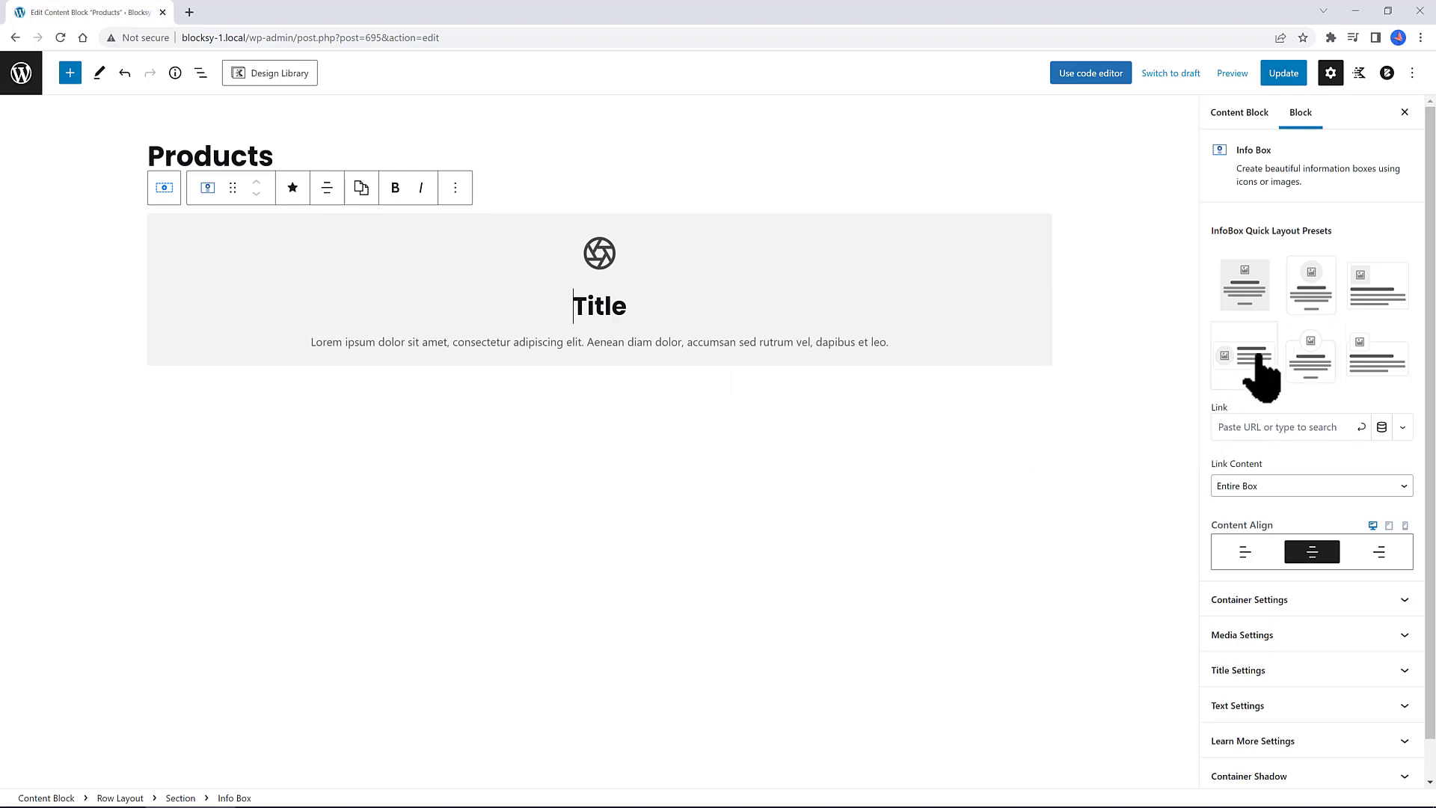
Apply the left-icon preset, retitle it 'Home Device' as H6, and cut the description to one sentence
left_click(1243, 355)
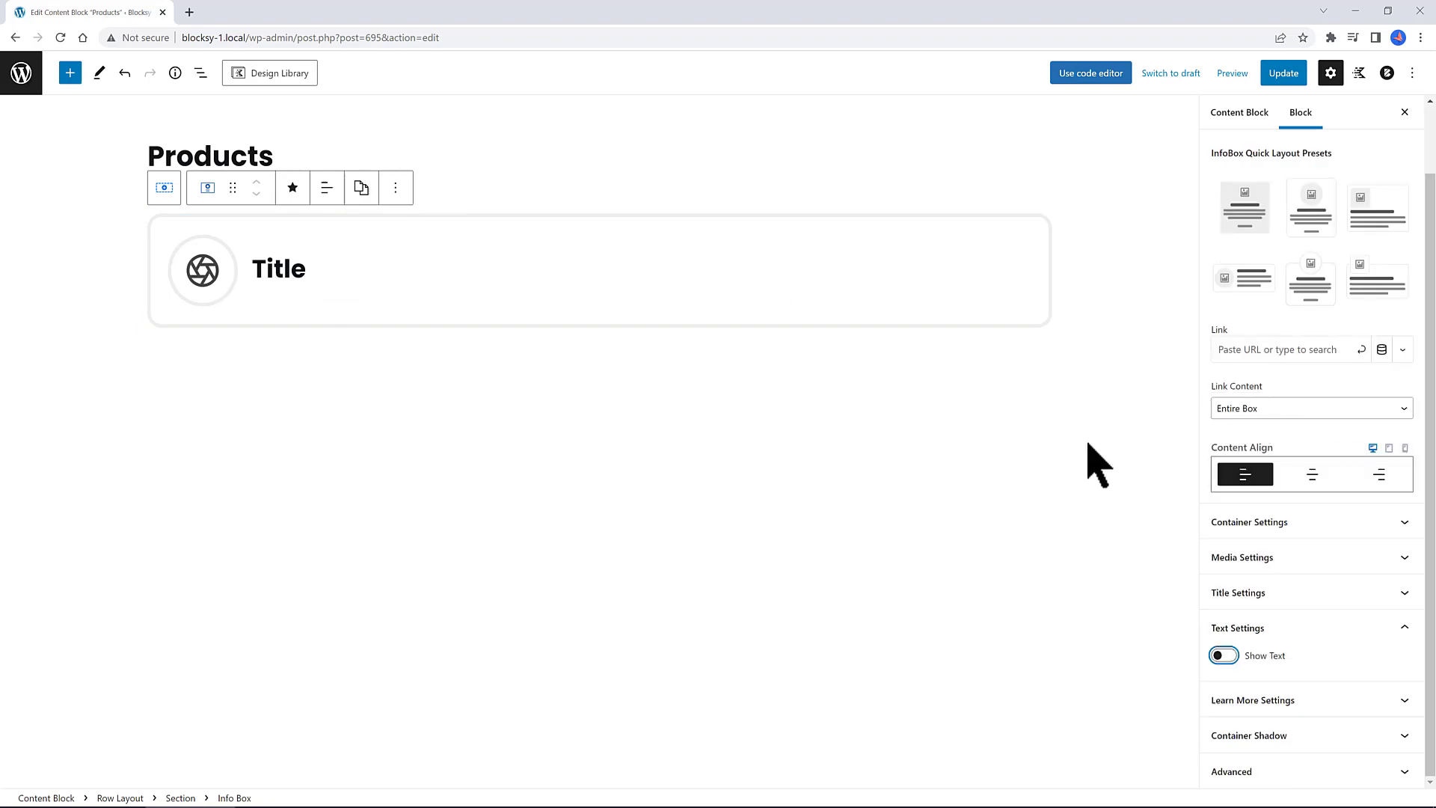
left_click(1268, 592)
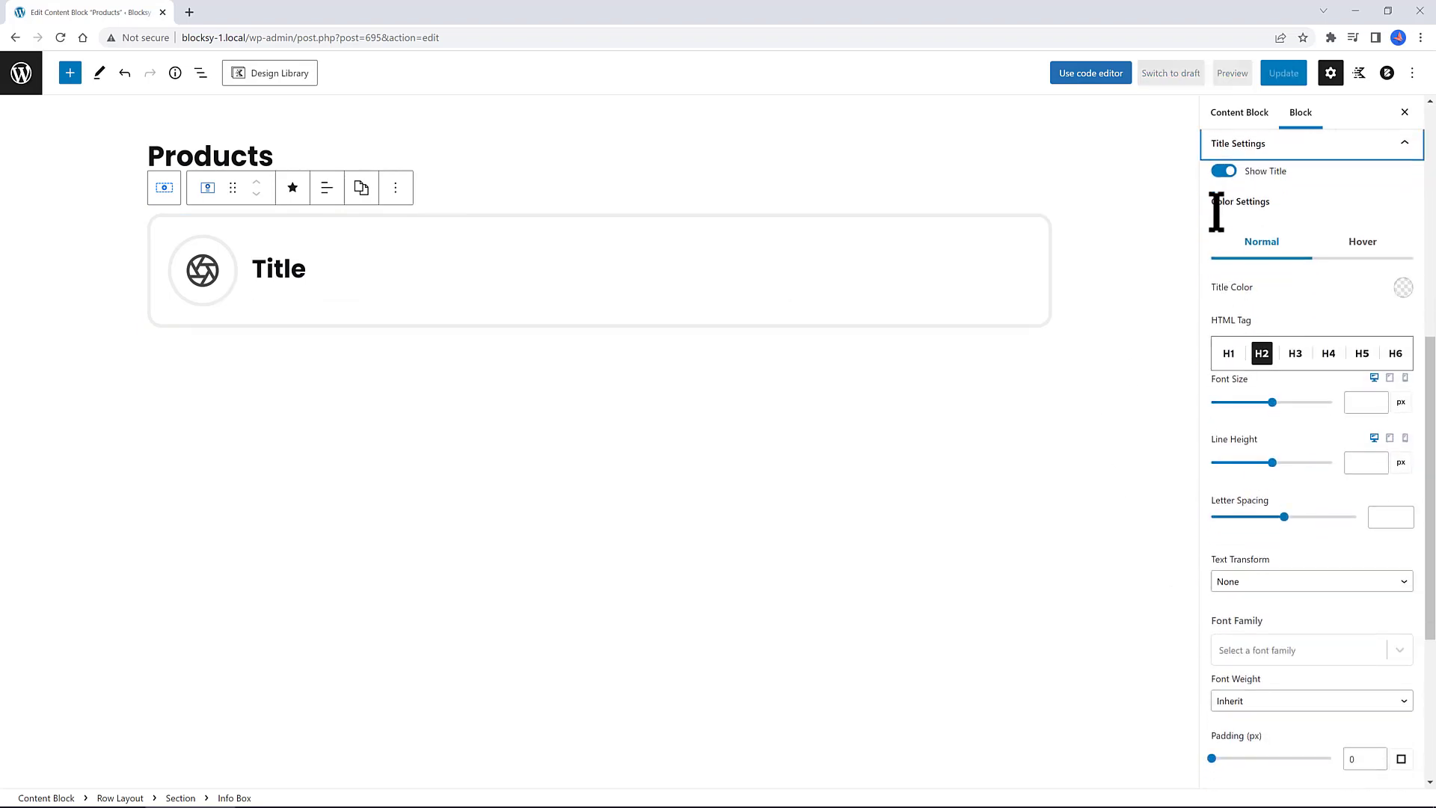
double_click(341, 267)
type("Home Device")
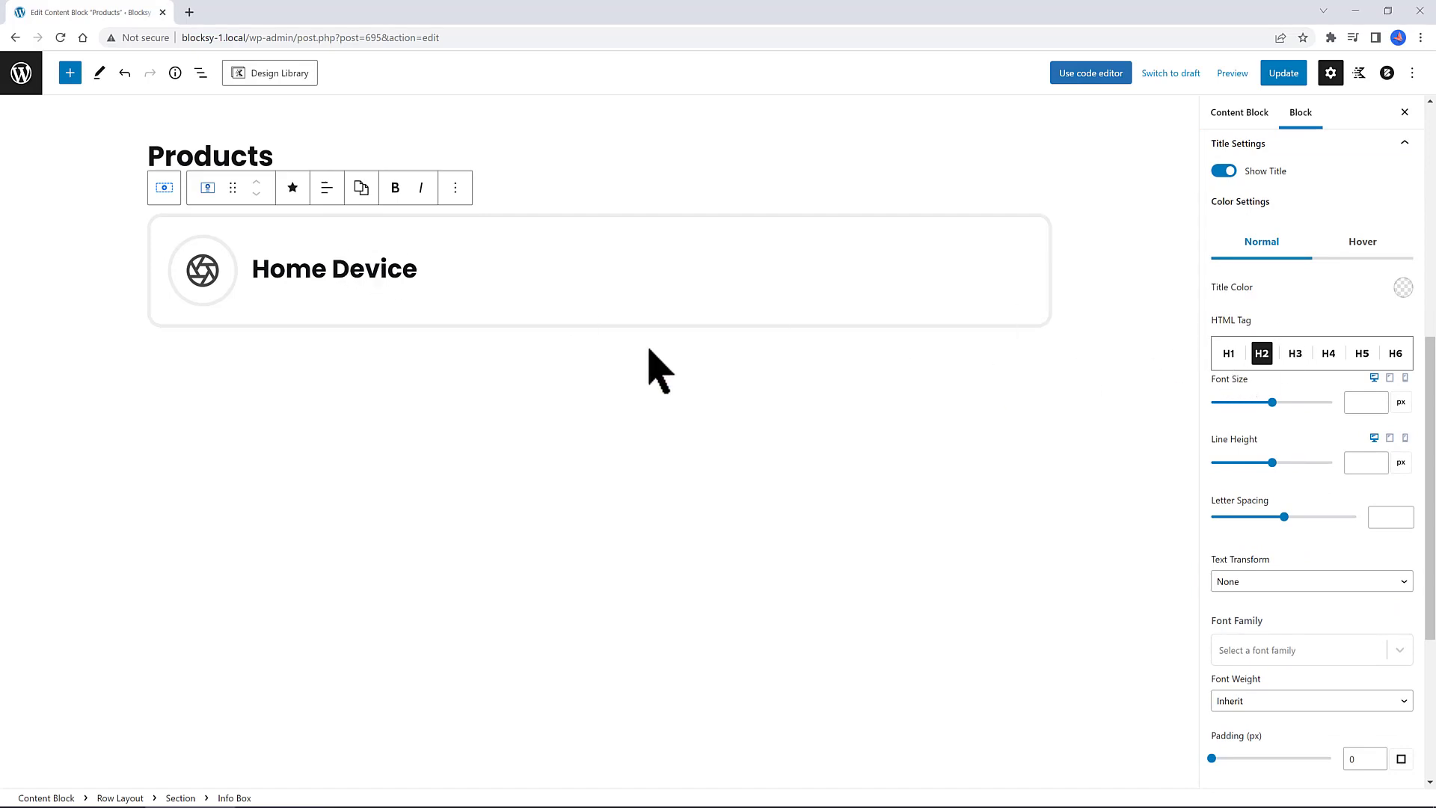
left_click(1395, 353)
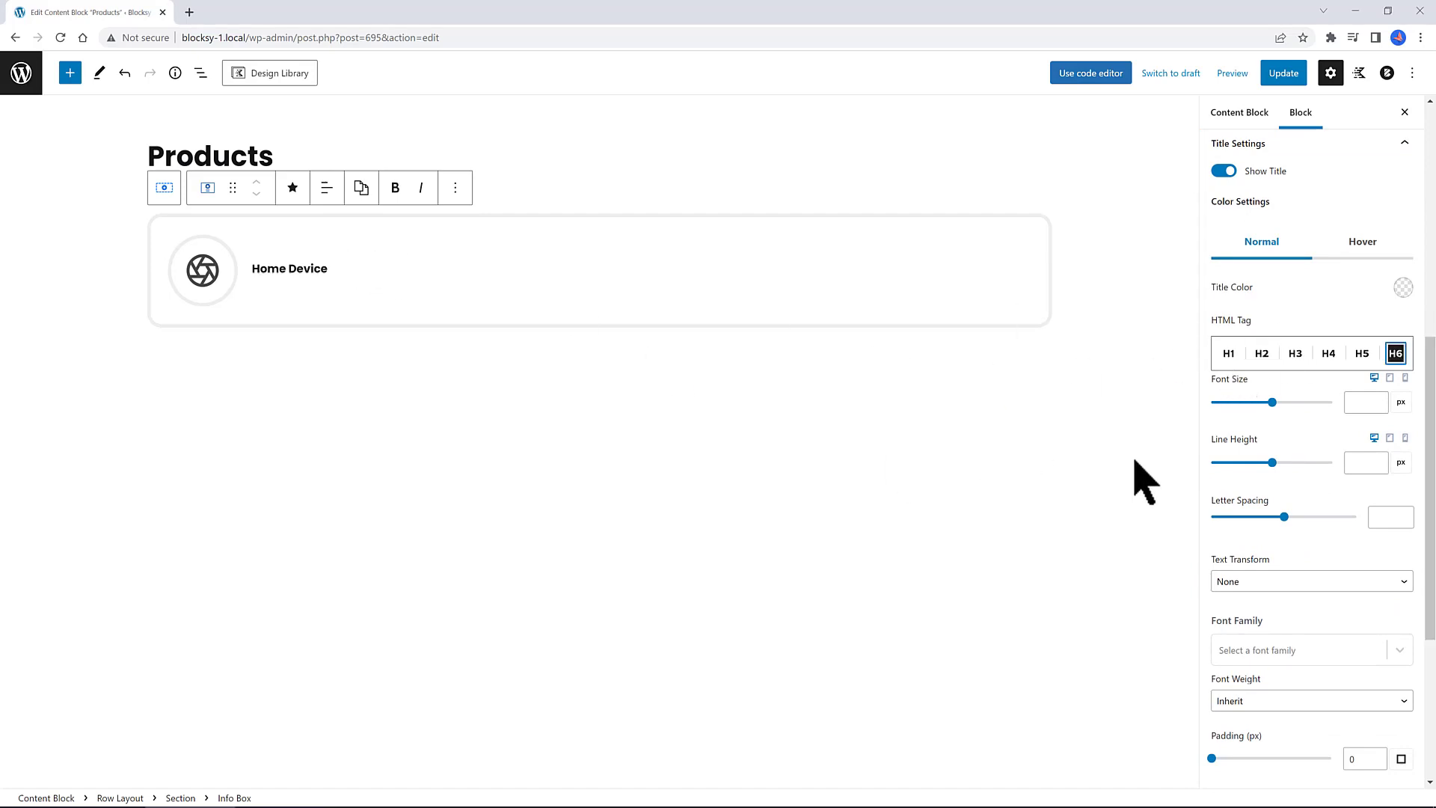
scroll(1250, 533, "down", 4)
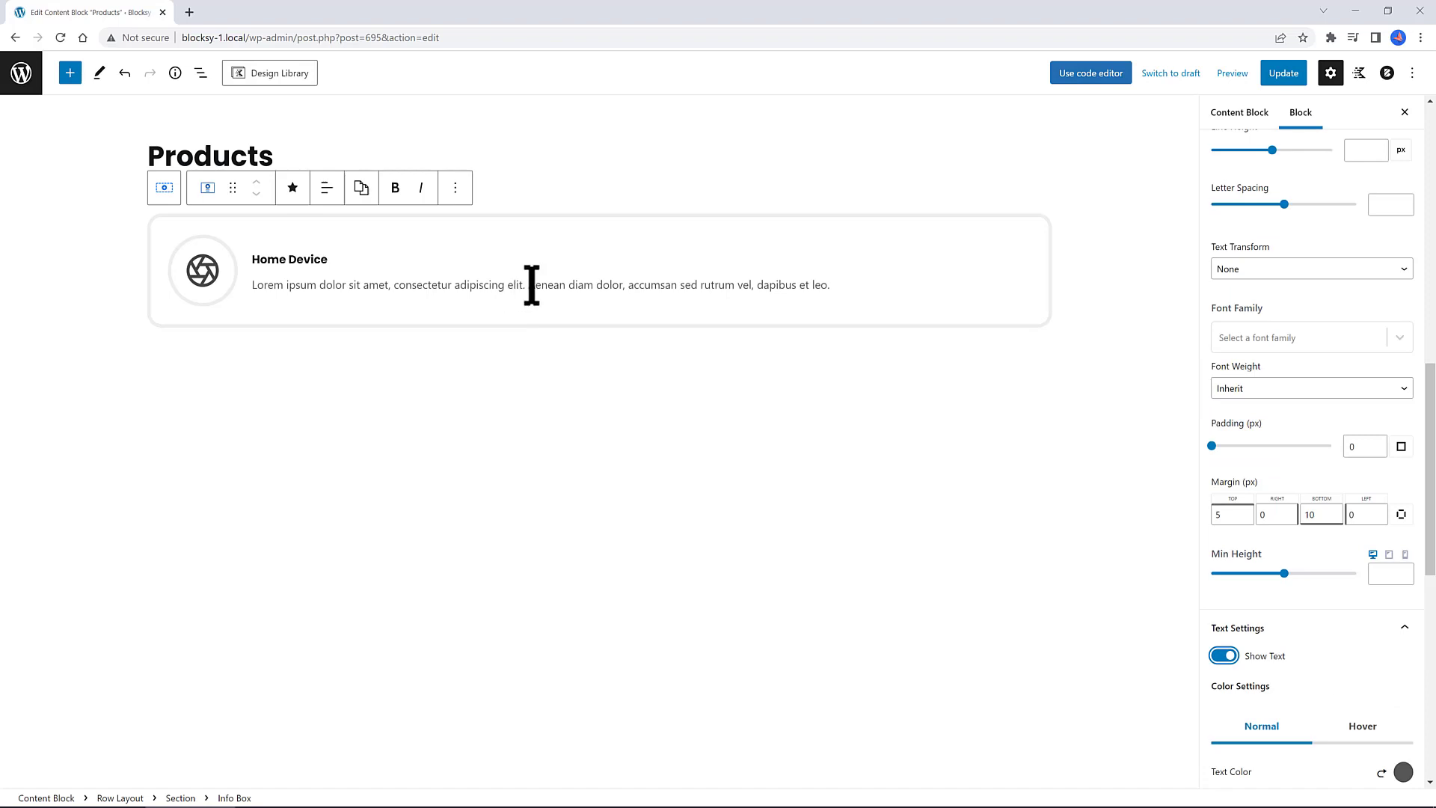
left_click_drag(529, 286, 758, 273)
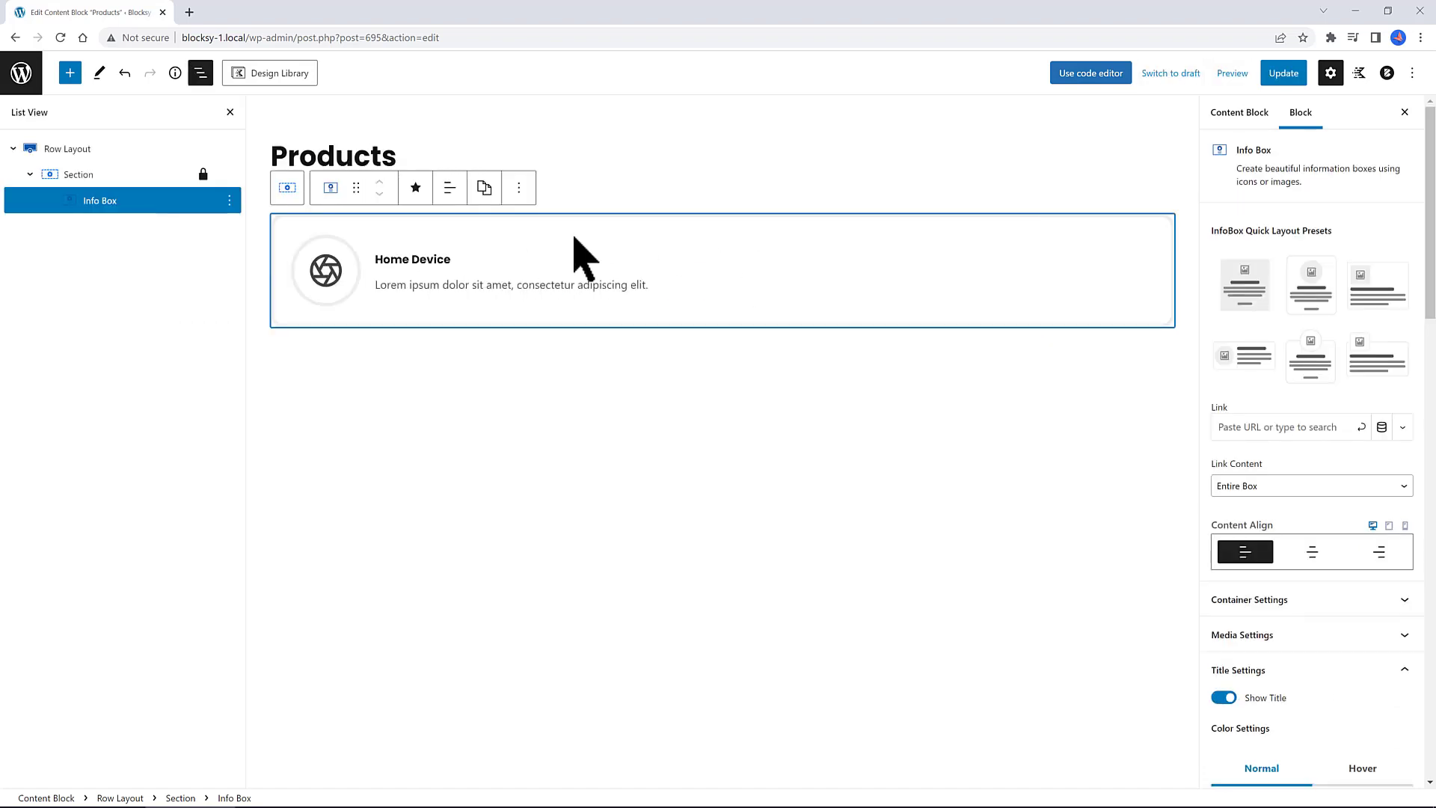
Set the row to three columns and duplicate the Home Device info box into the second column
left_click(63, 150)
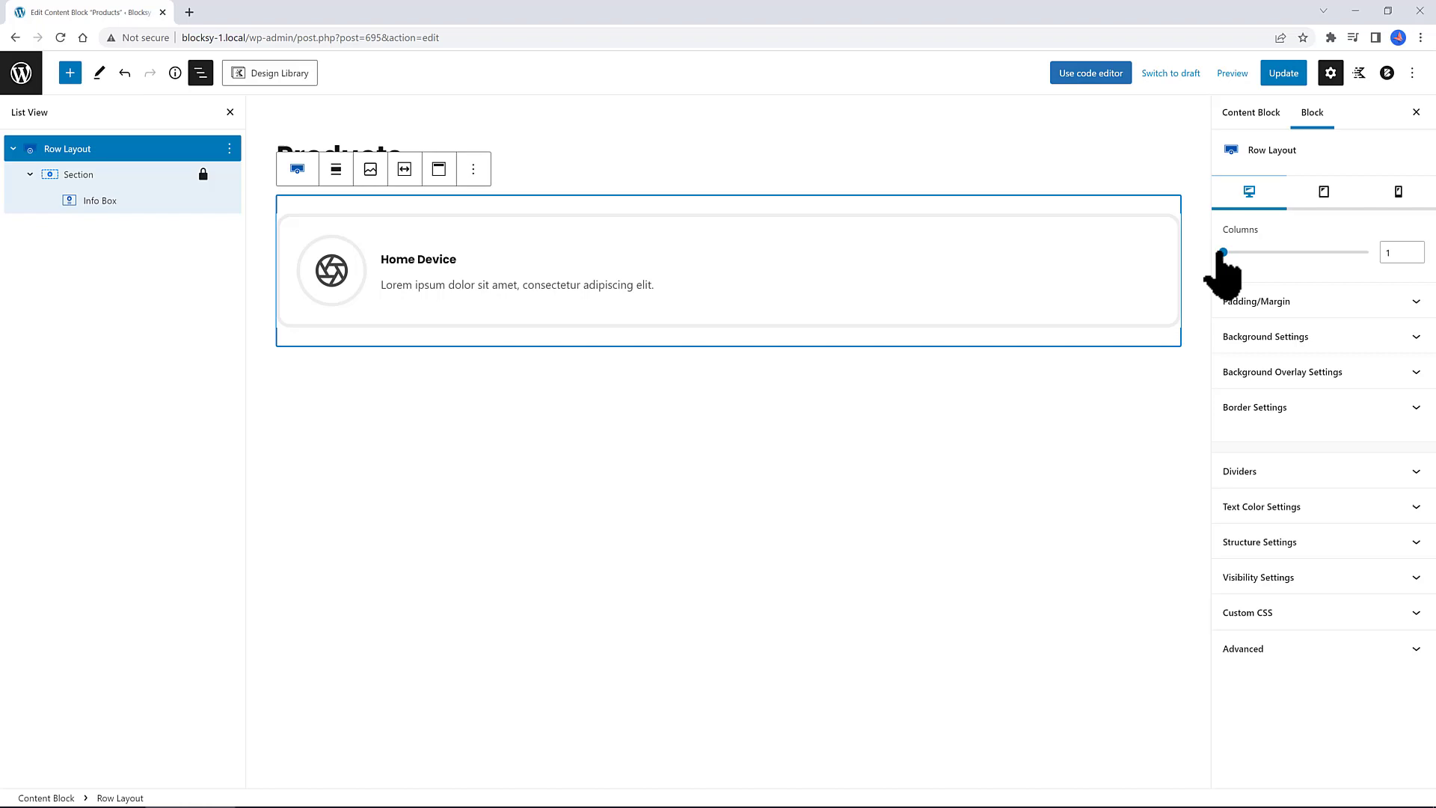
left_click_drag(1223, 253, 1270, 253)
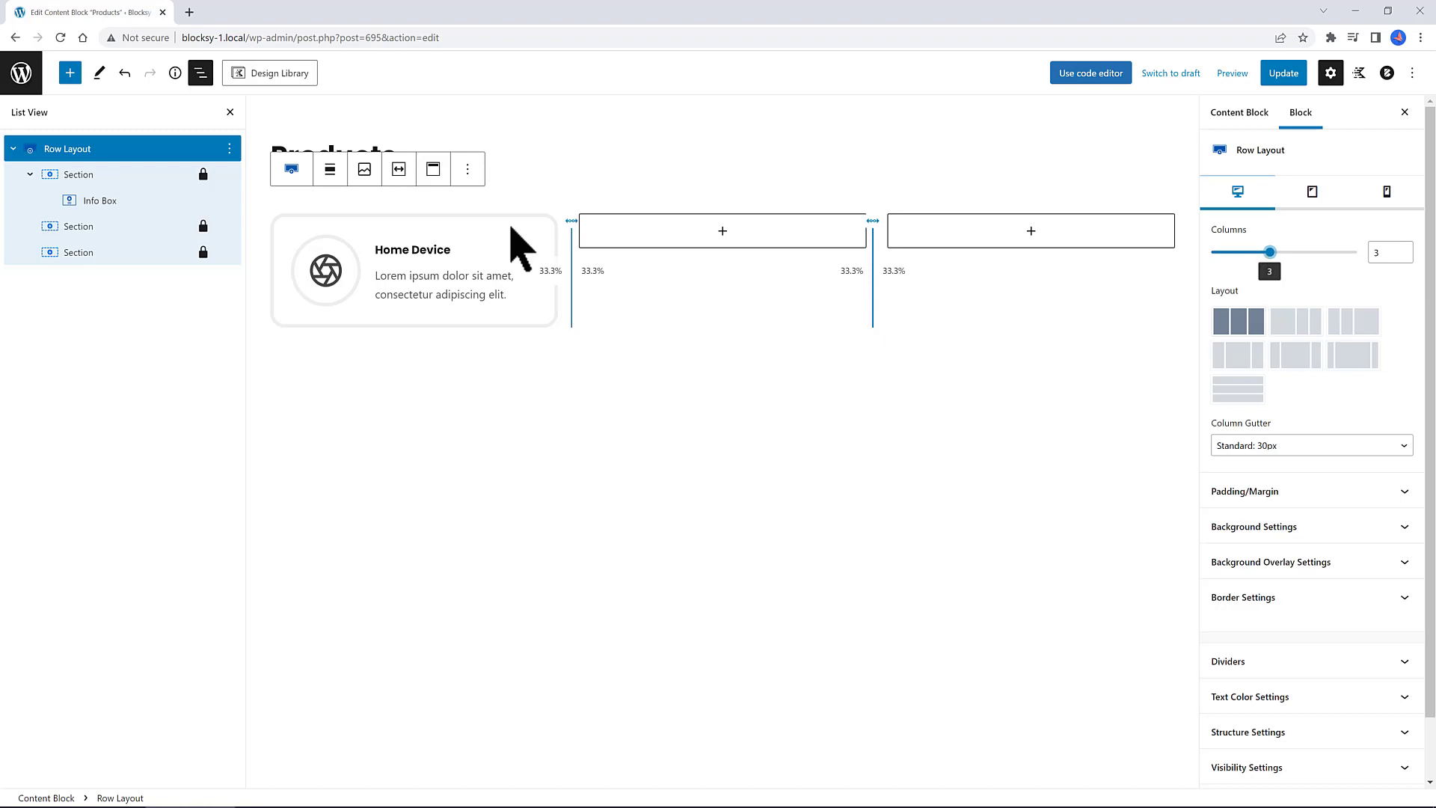
left_click(516, 250)
left_click(518, 182)
left_click(532, 314)
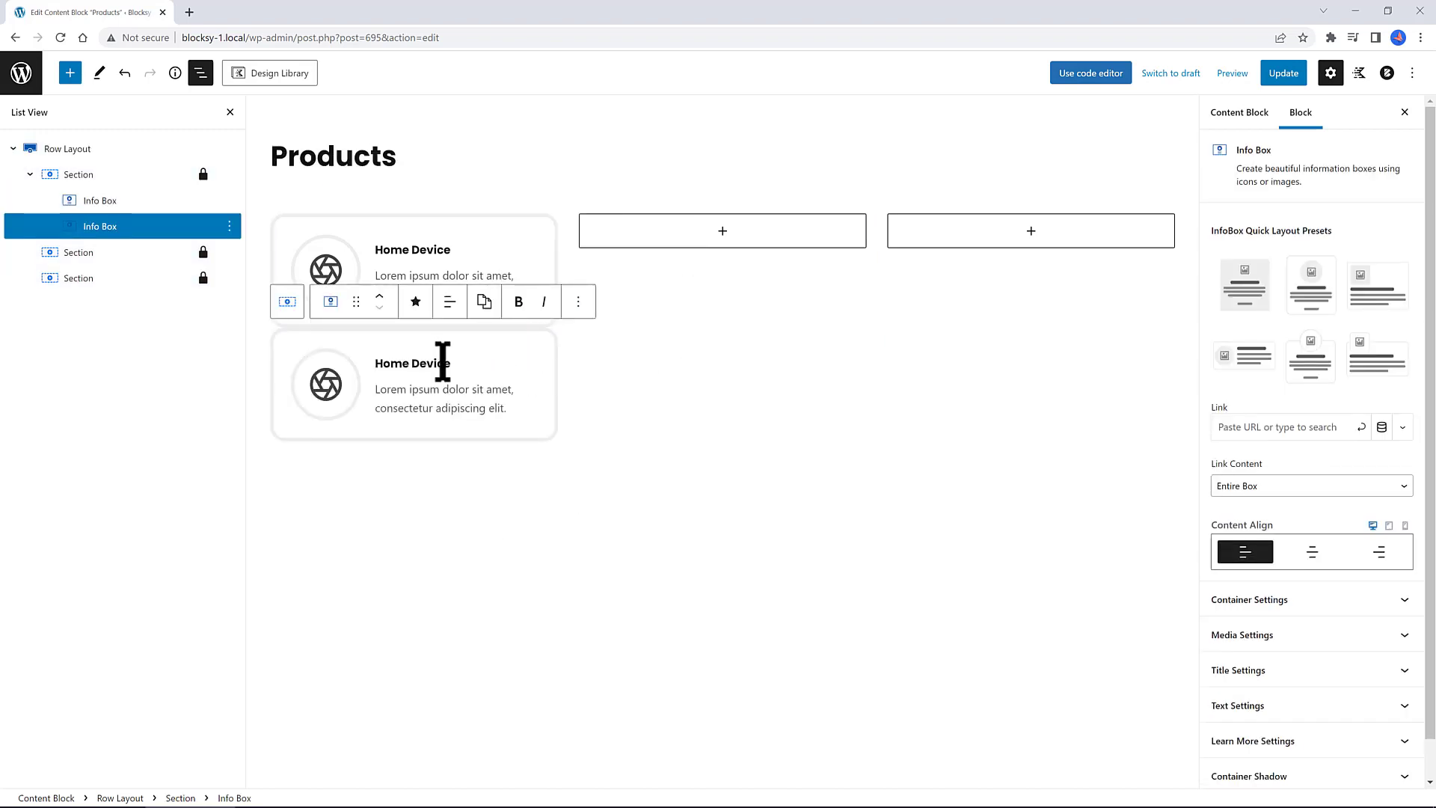
left_click_drag(356, 302, 714, 251)
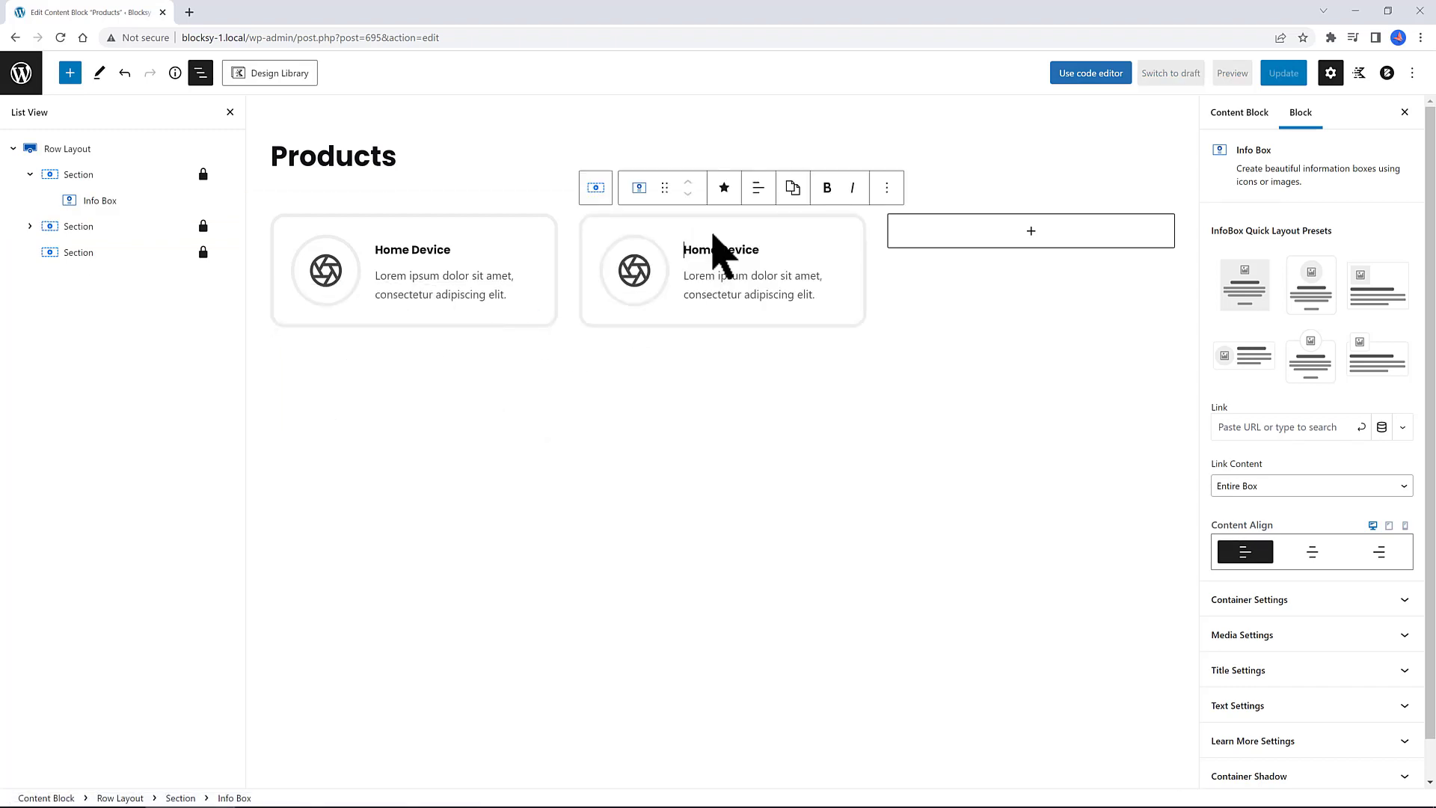
left_click(887, 188)
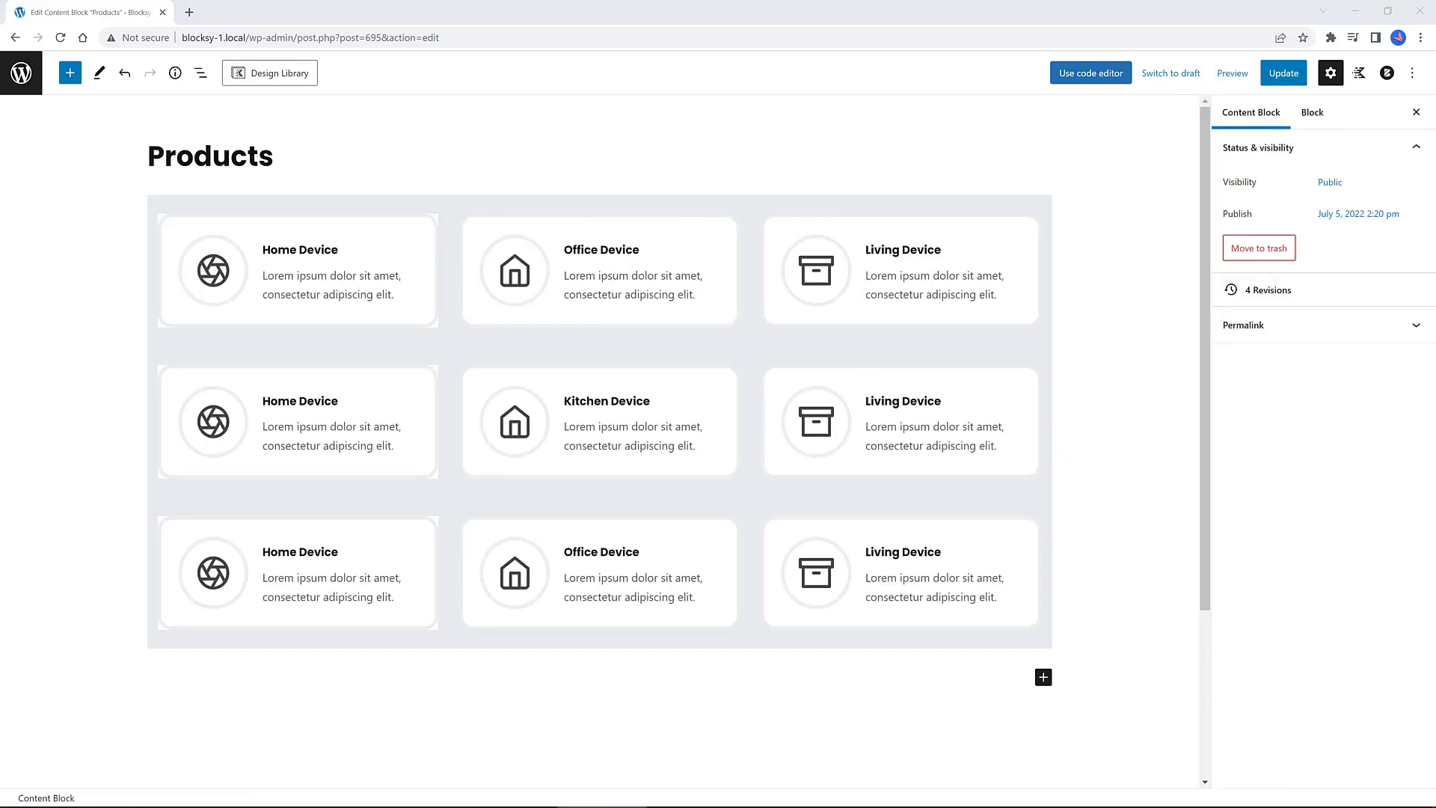
Open the Blocksy Page Settings panel showing the Entire Website condition and device visibility
scroll(144, 266, "down", 2)
scroll(144, 278, "up", 2)
scroll(400, 310, "down", 2)
scroll(404, 310, "up", 2)
left_click(1387, 73)
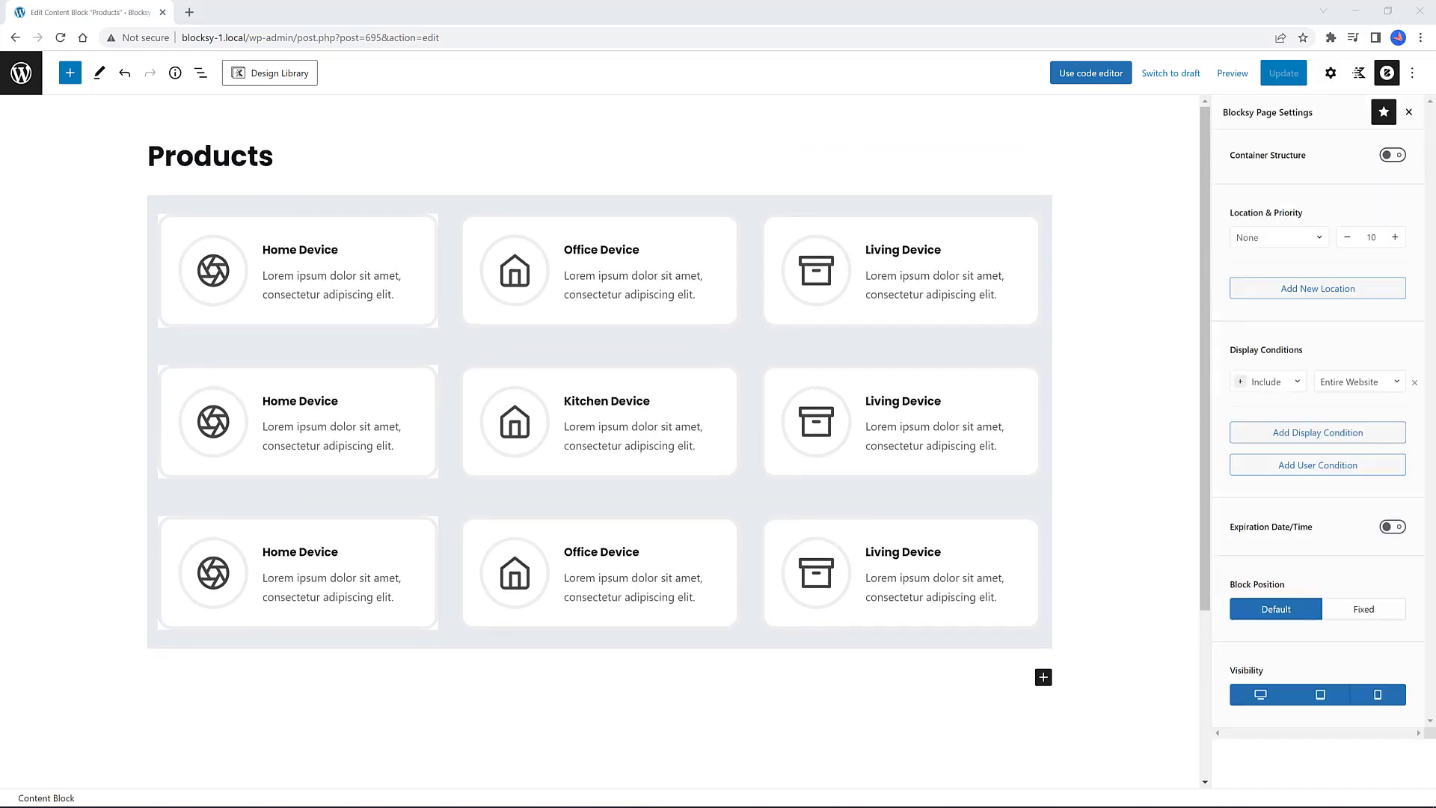
Turn off tablet and mobile visibility so the block shows on desktop only, then save
left_click(1320, 696)
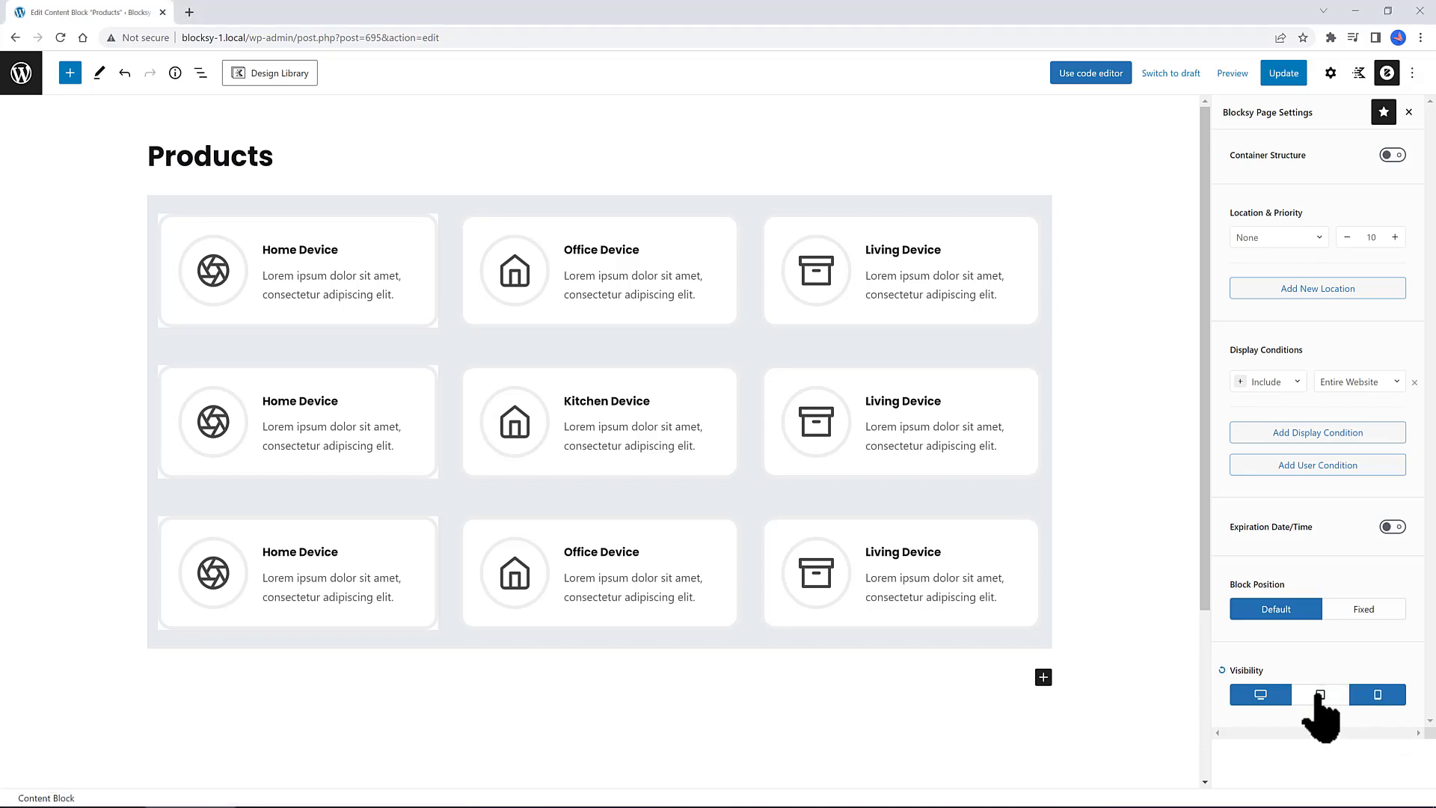
left_click(1379, 696)
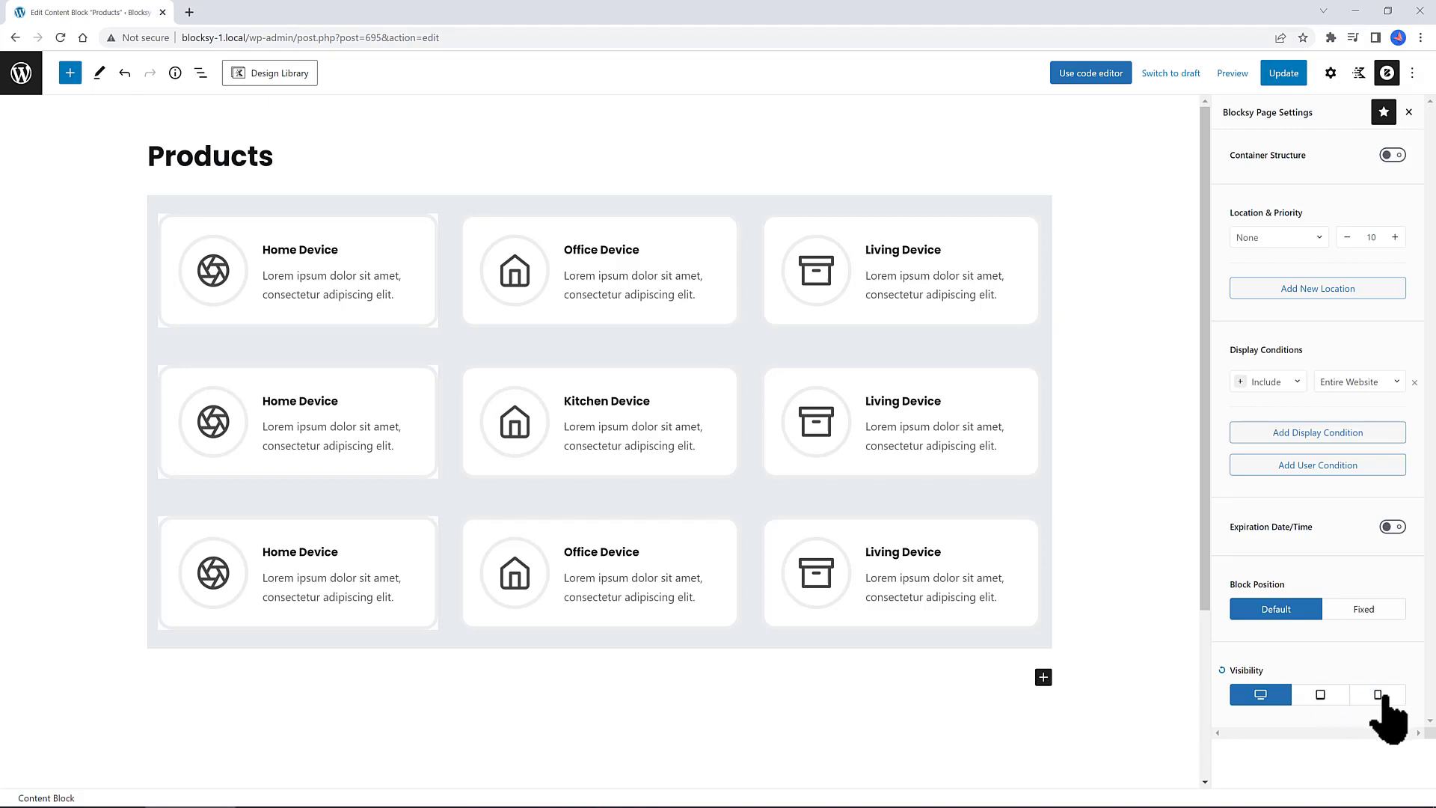
left_click(1283, 73)
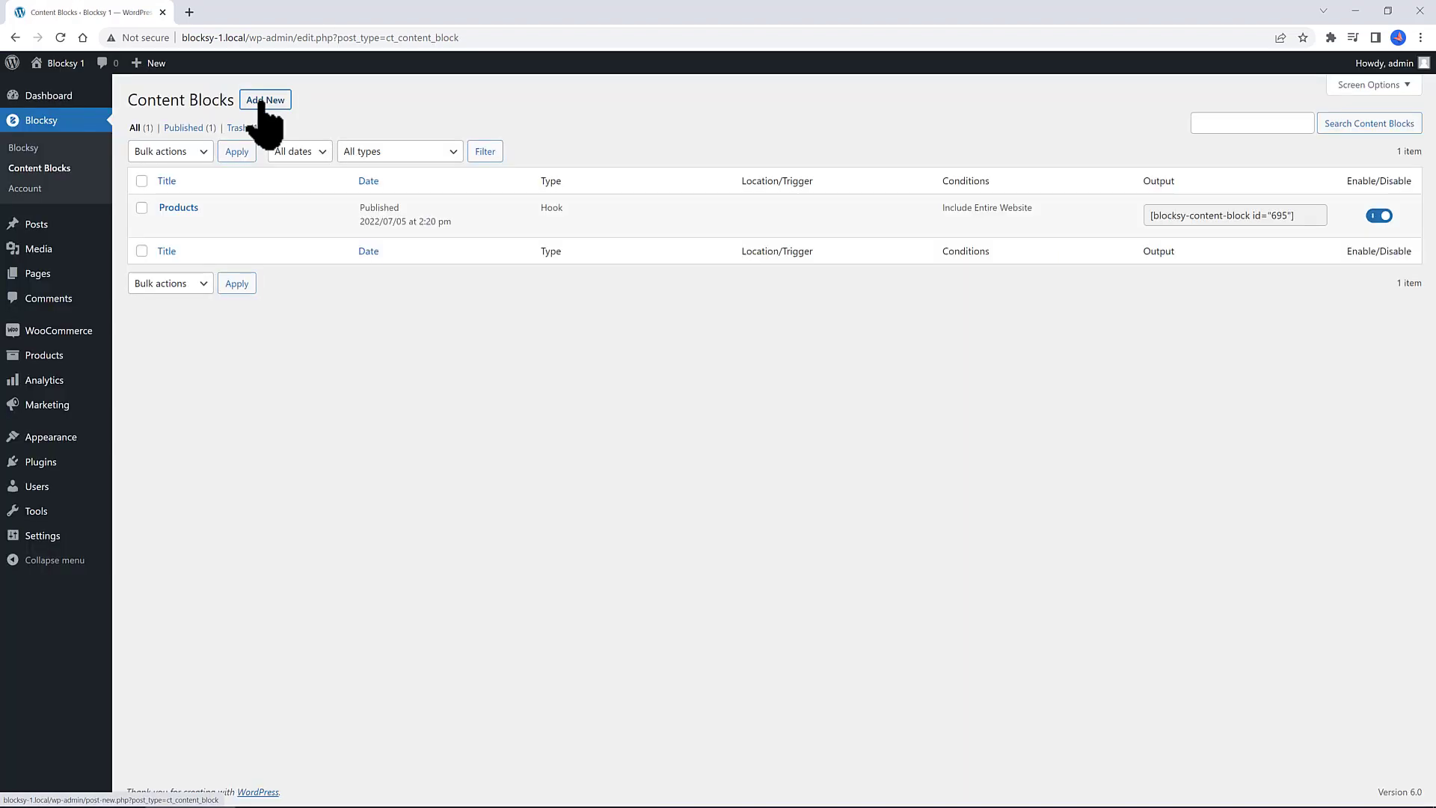
Create a new content block with the hook name 'About Us'
left_click(265, 100)
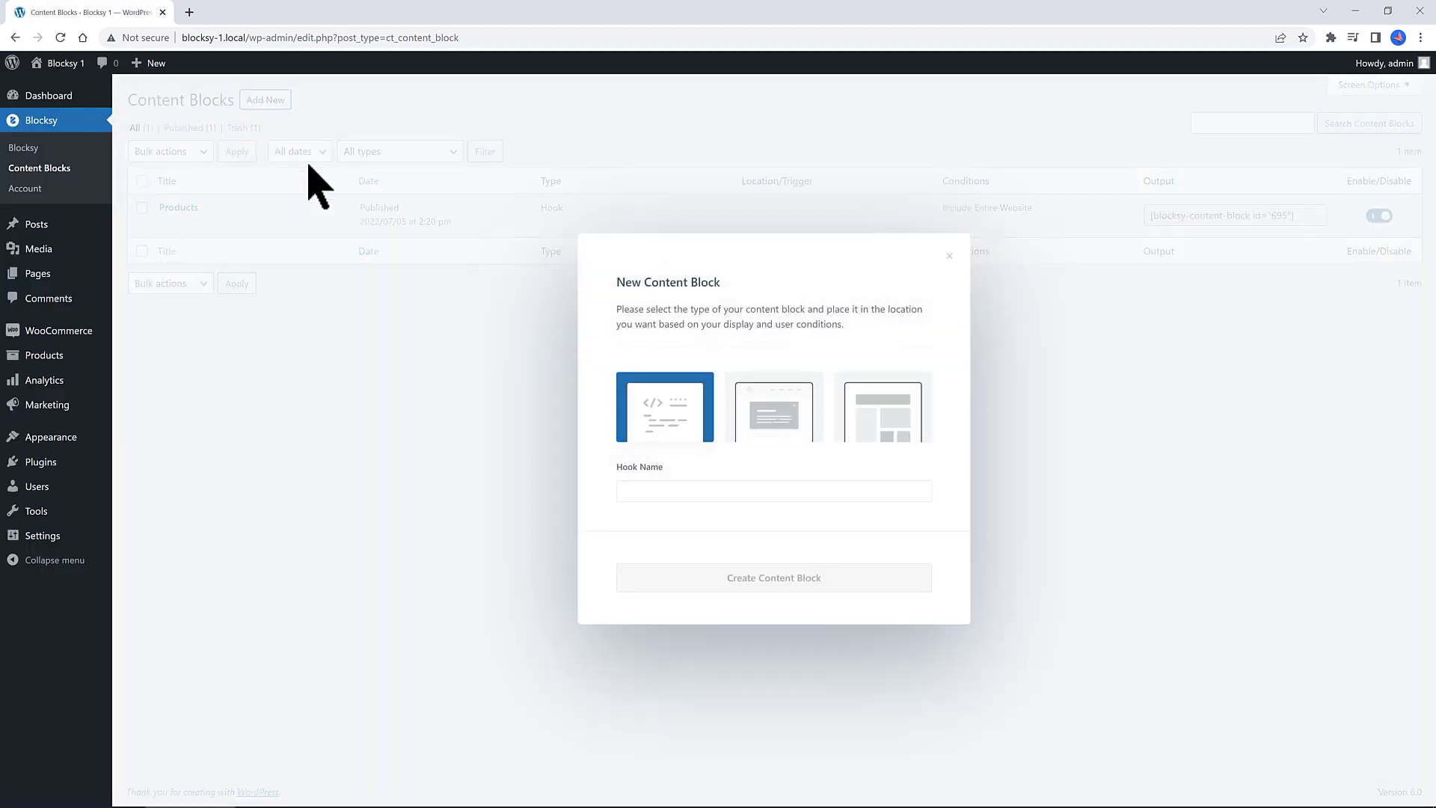
left_click(644, 486)
type("wp")
key("BackSpace")
key("BackSpace")
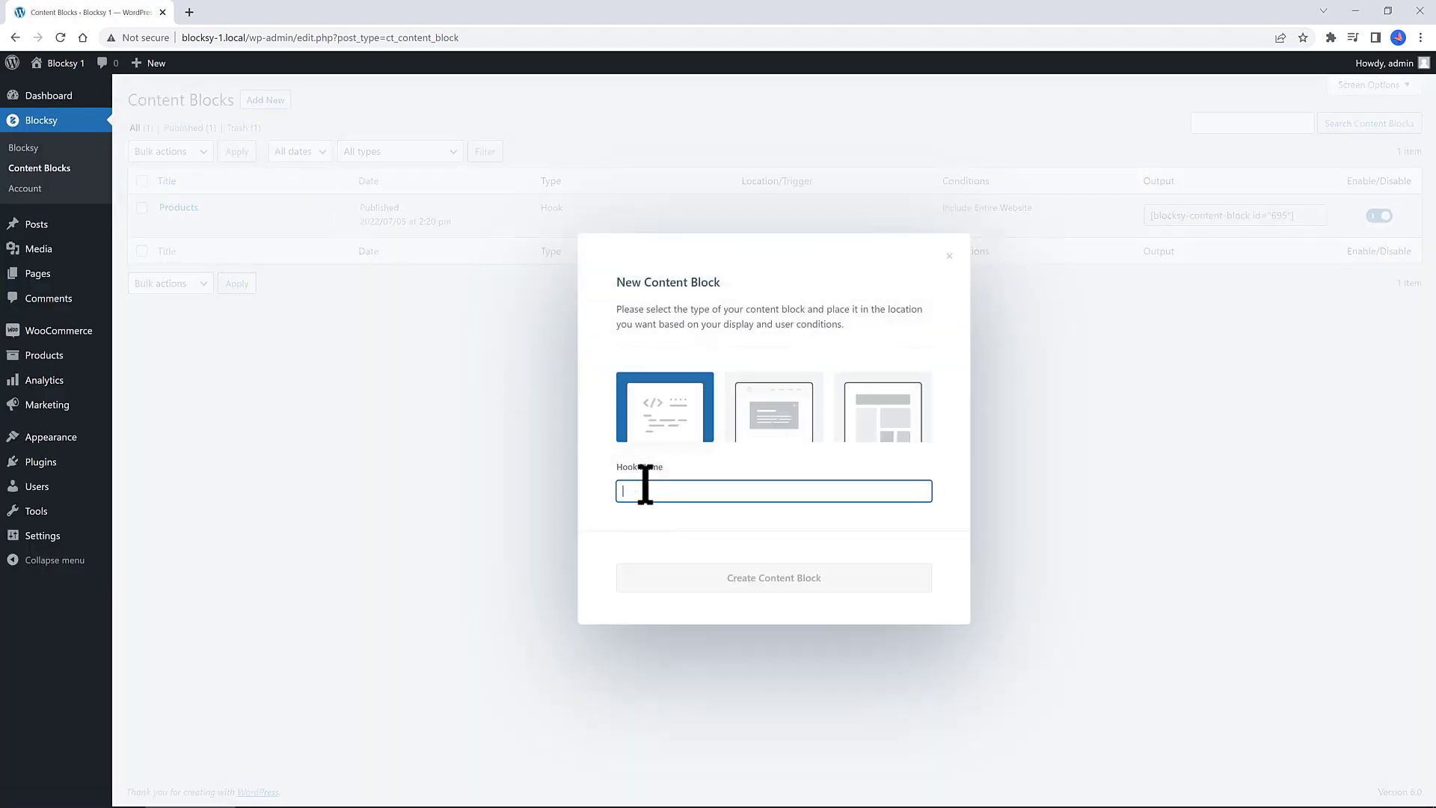
type("About Us")
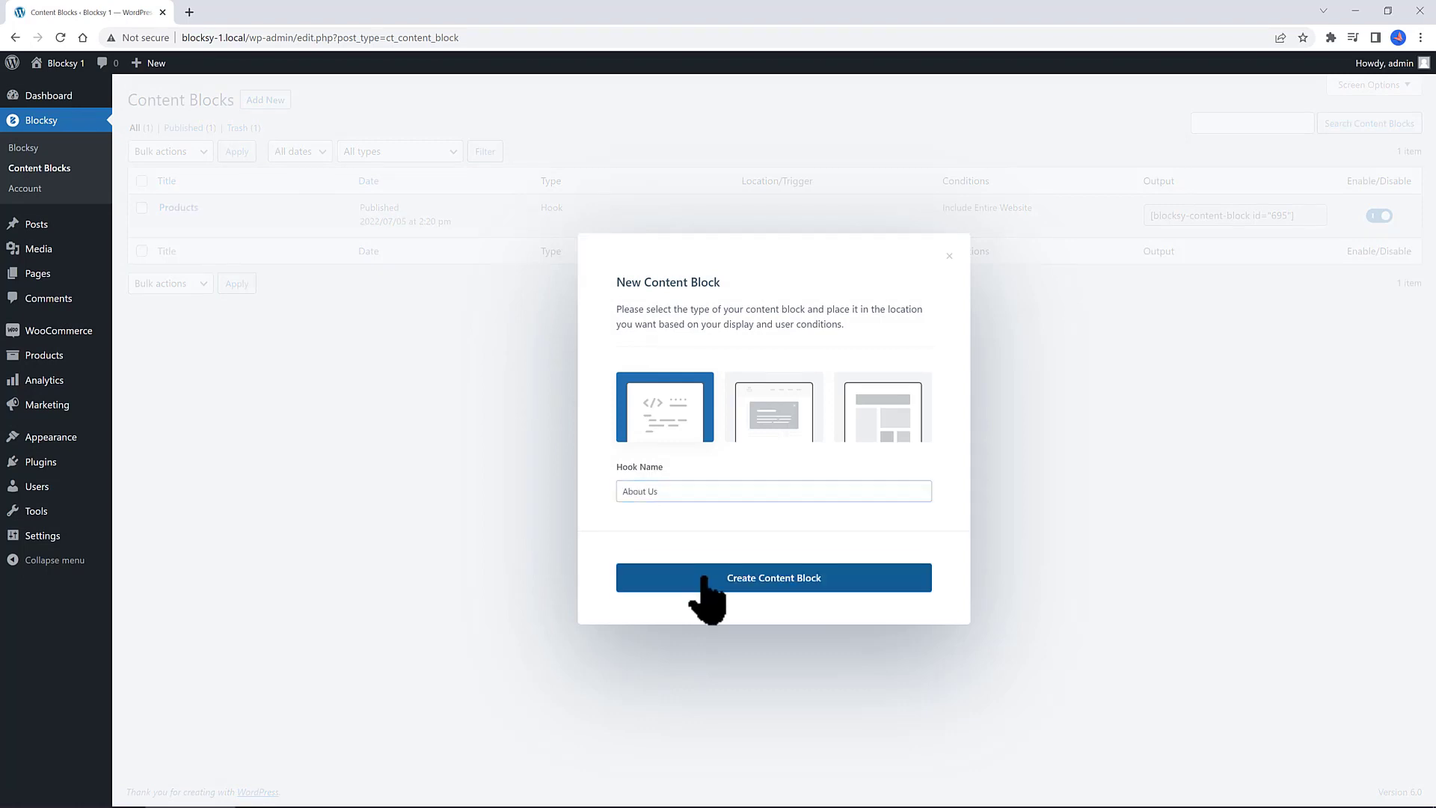
left_click(704, 577)
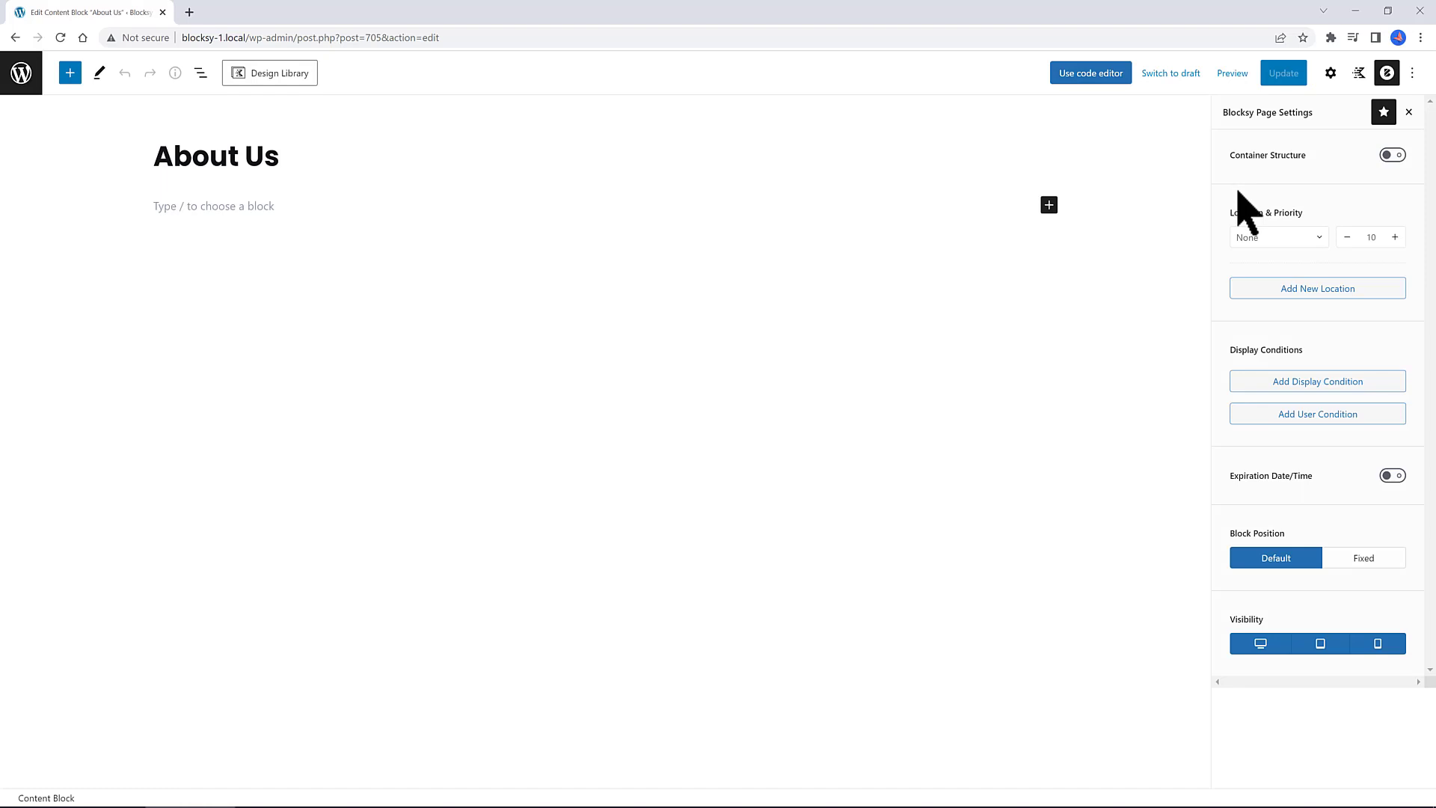
Show the About Us block on the entire website, hidden on tablet and mobile
left_click(1251, 389)
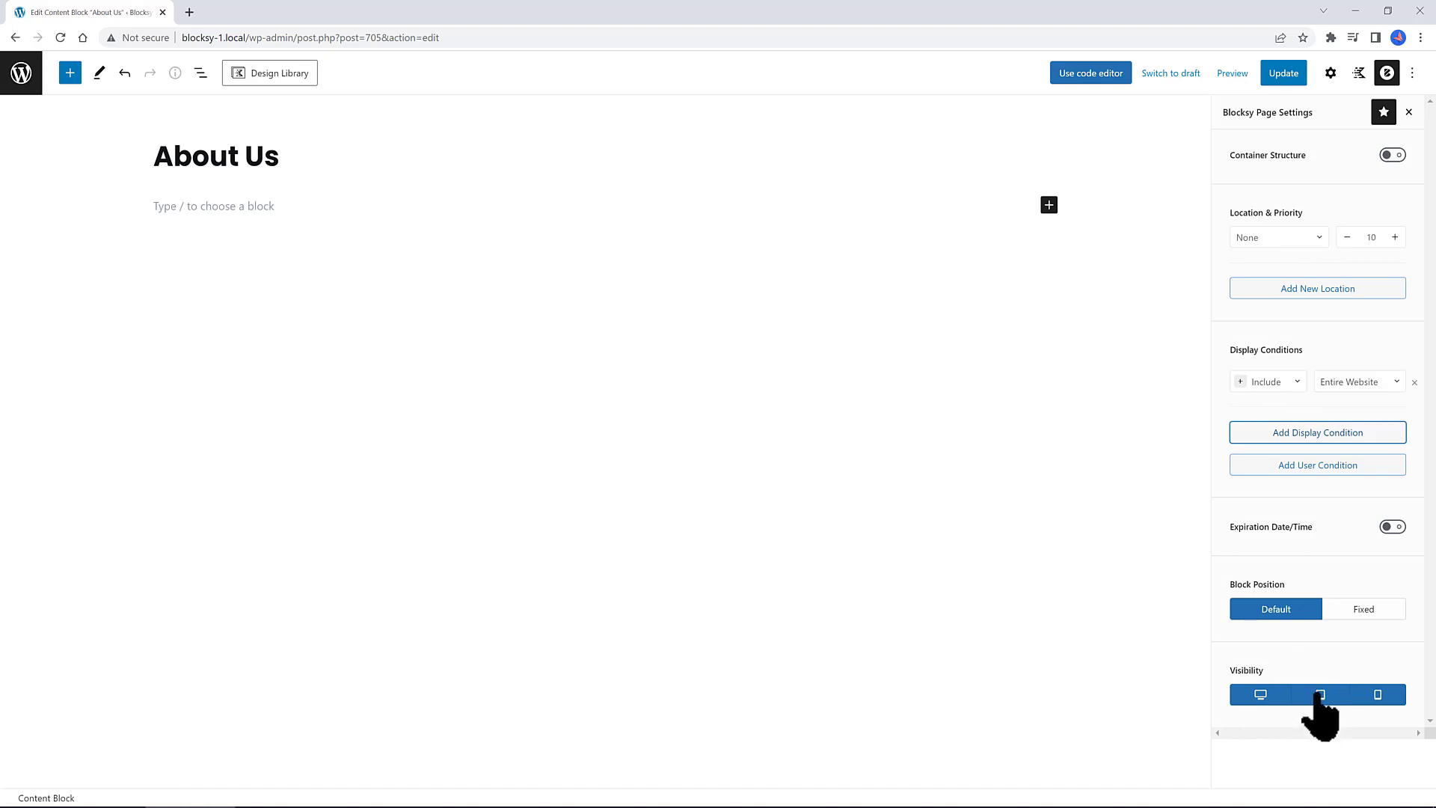
left_click(1320, 697)
left_click(1320, 697)
left_click(1378, 695)
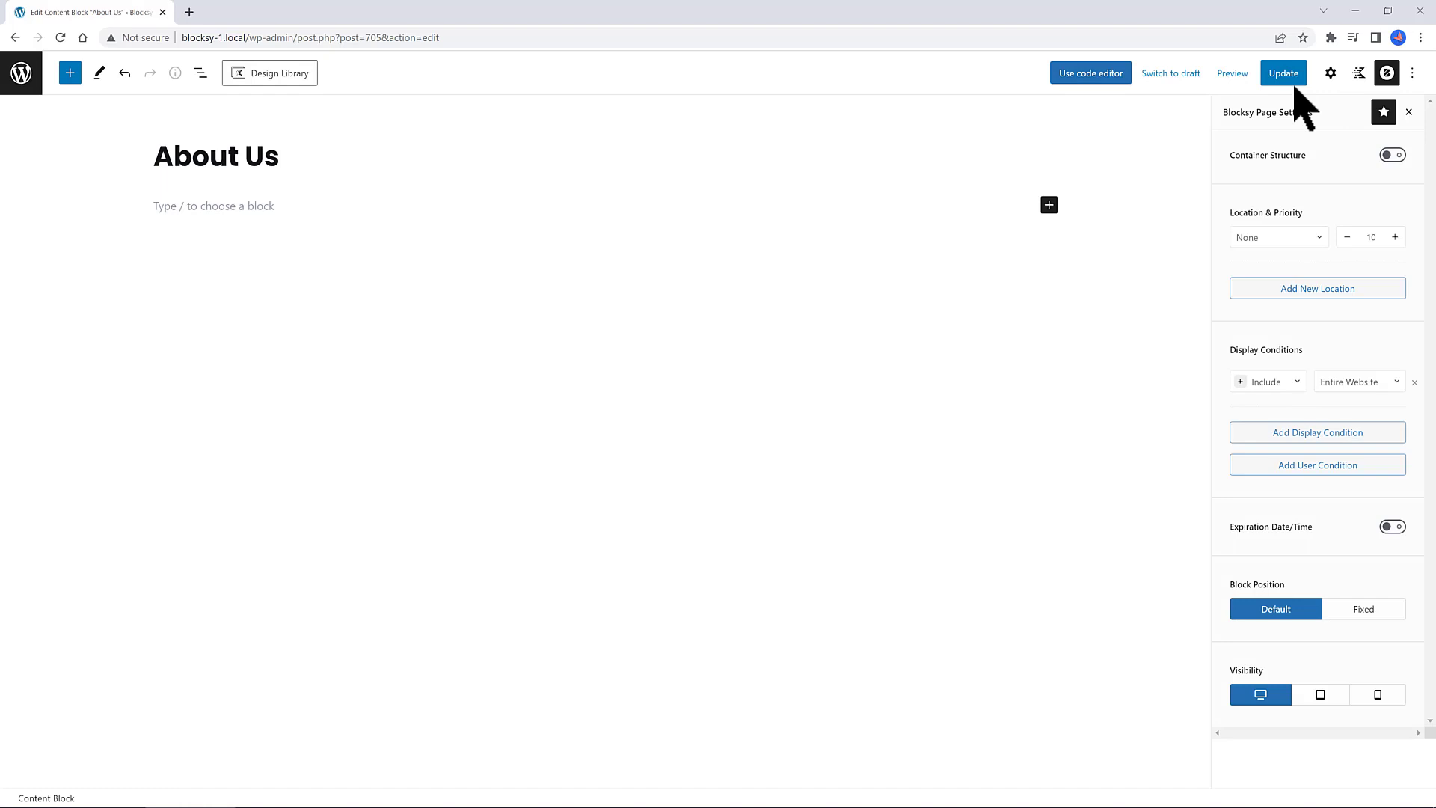
left_click(1324, 78)
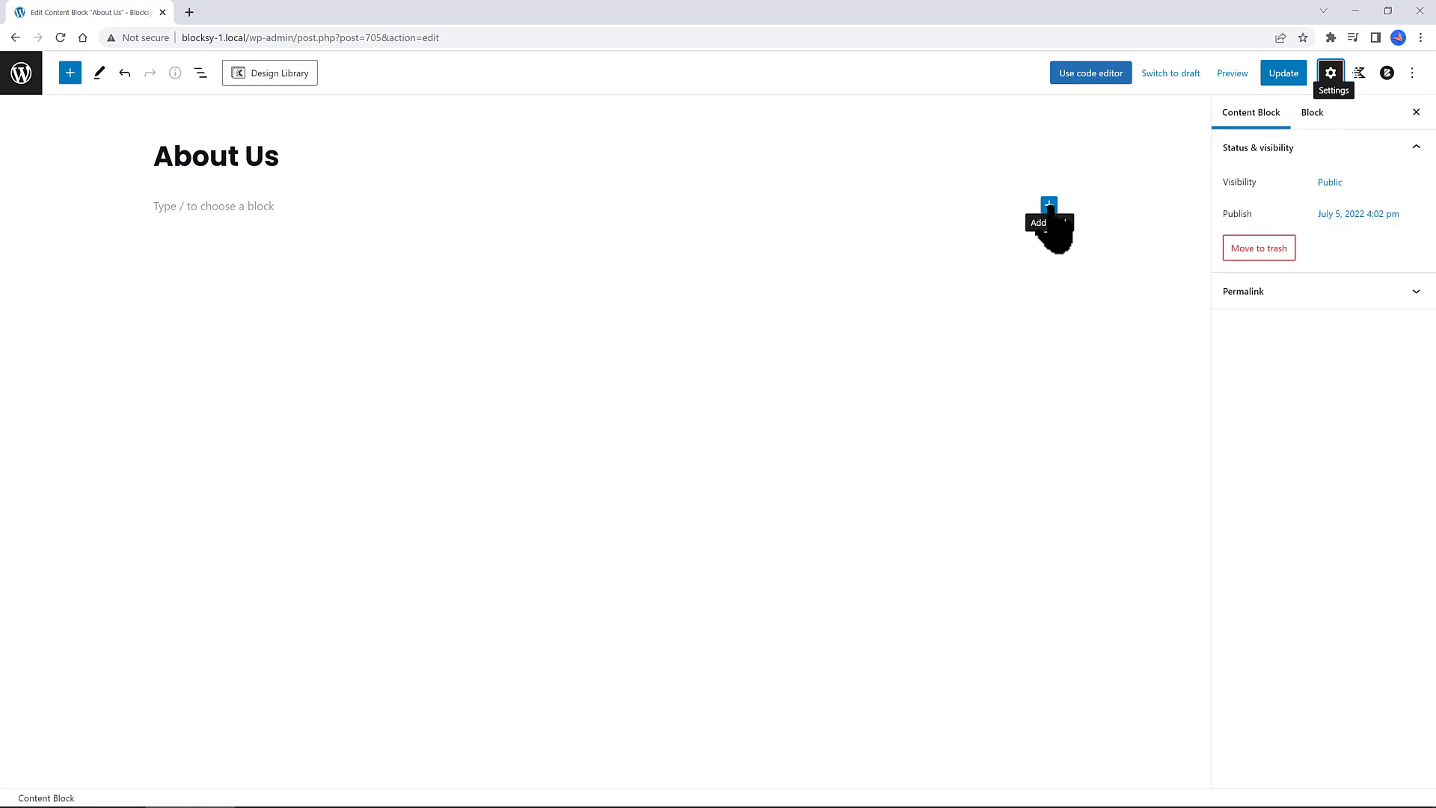
Insert a one-column Row Layout and give it the light grey E7EBEE background
left_click(1049, 207)
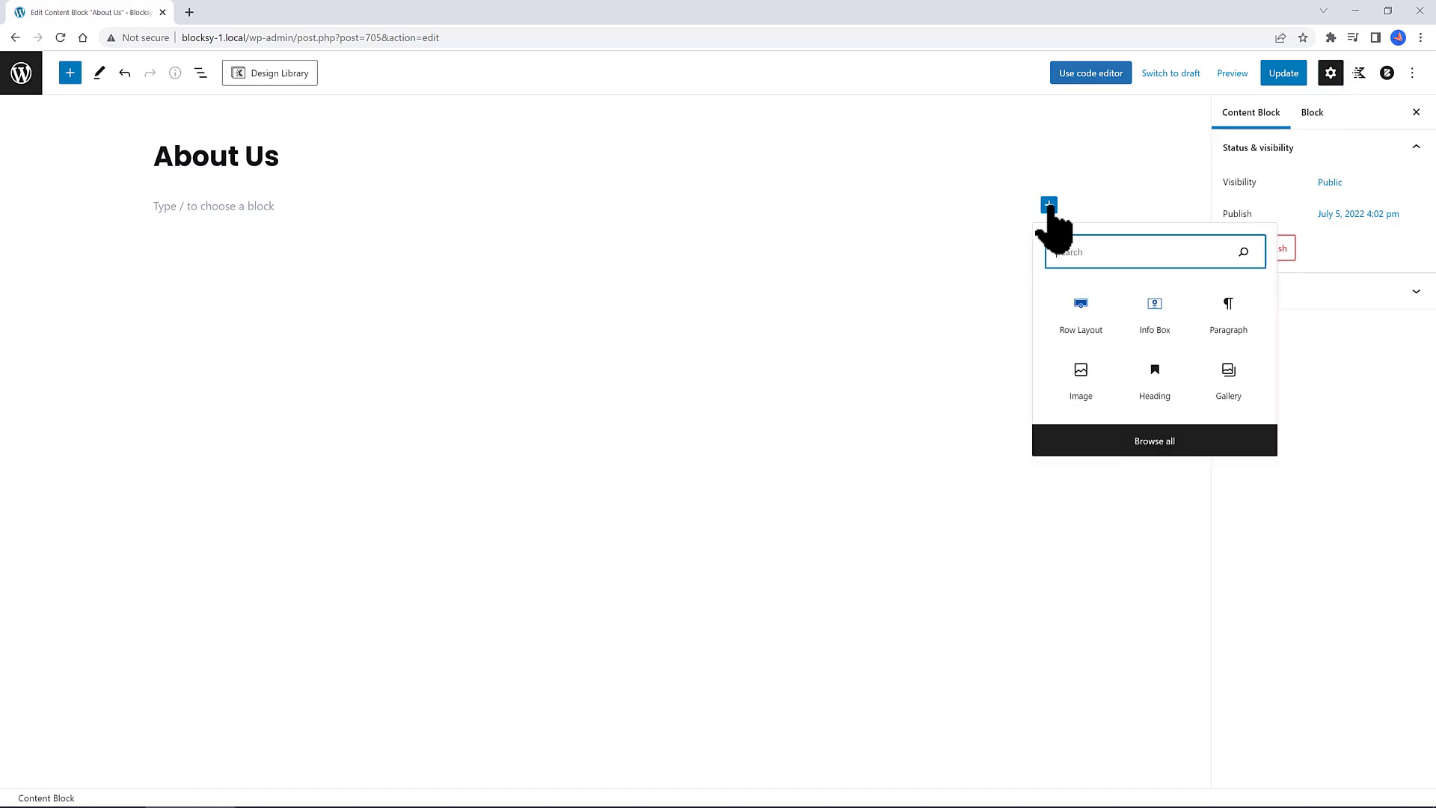
left_click(1080, 313)
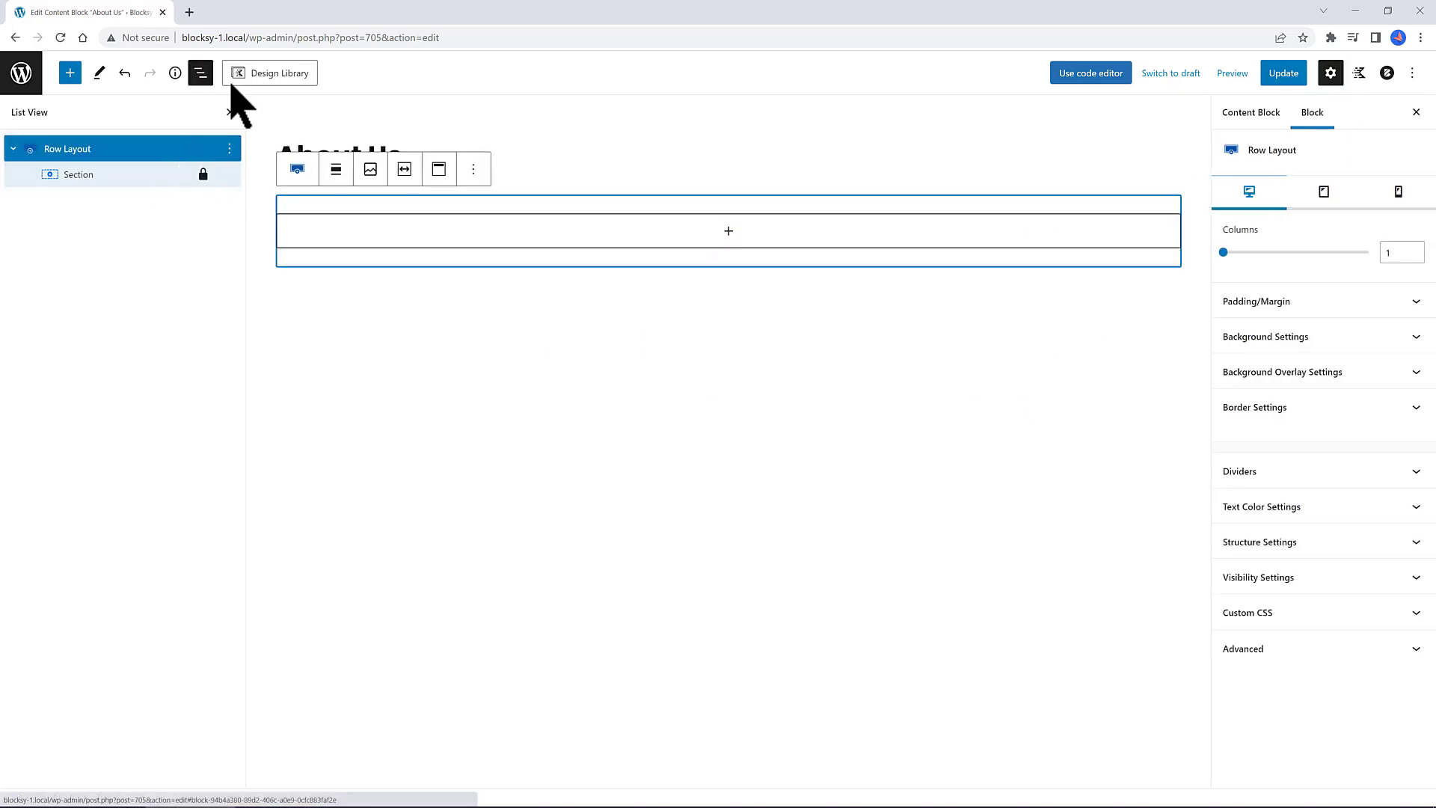
left_click(1363, 341)
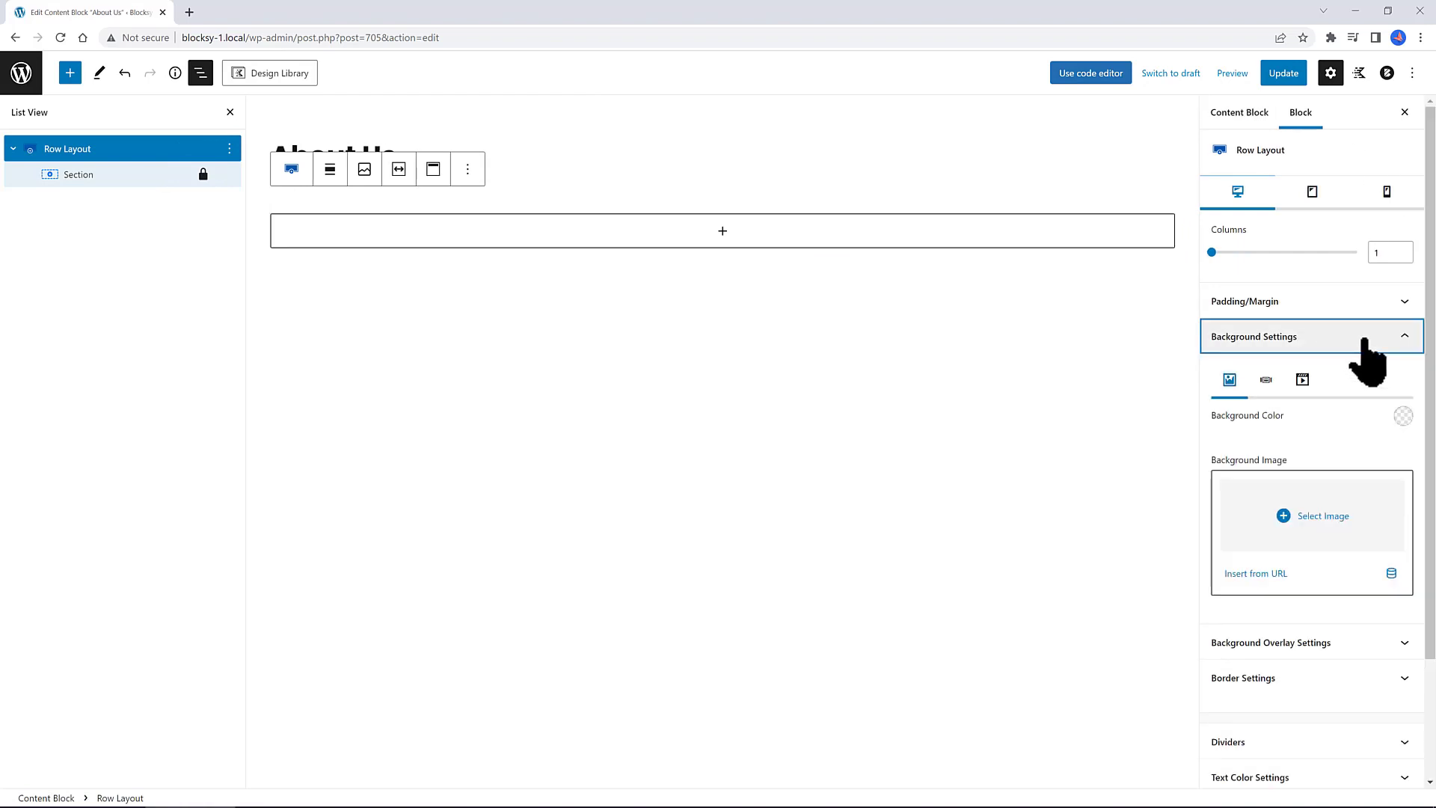
left_click(1403, 416)
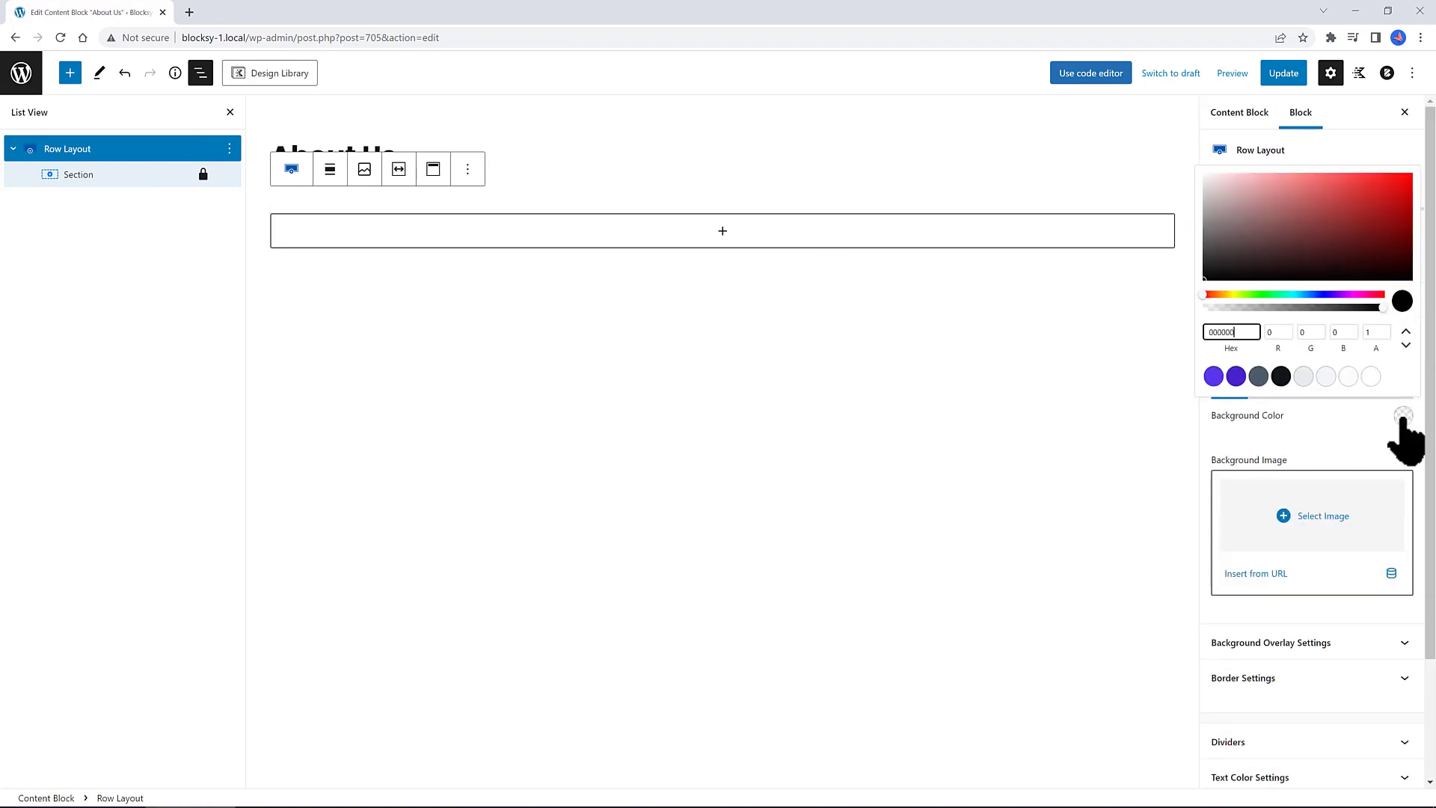
left_click(1303, 376)
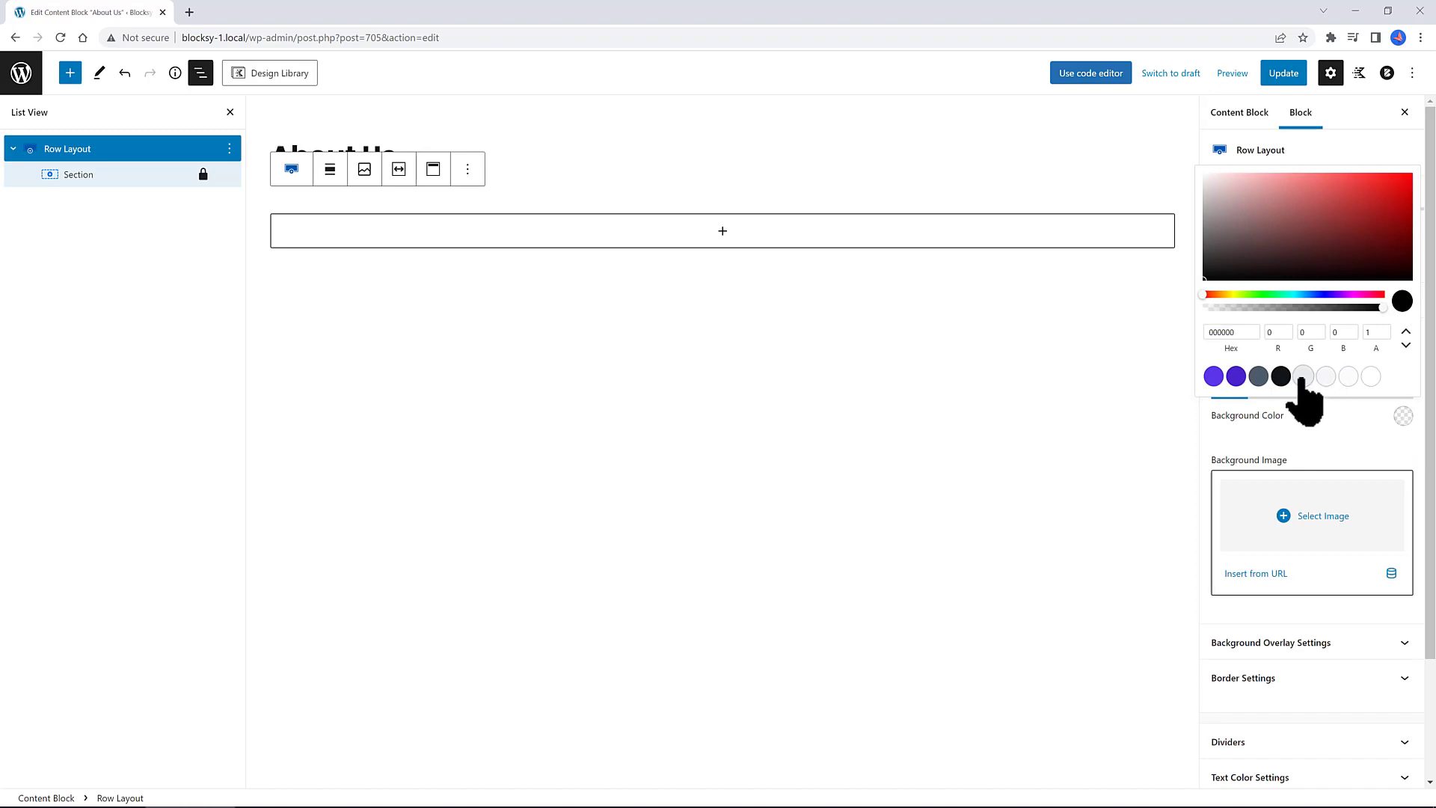
Nest a new section inside the row's section with left and right padding of 25
left_click(65, 149)
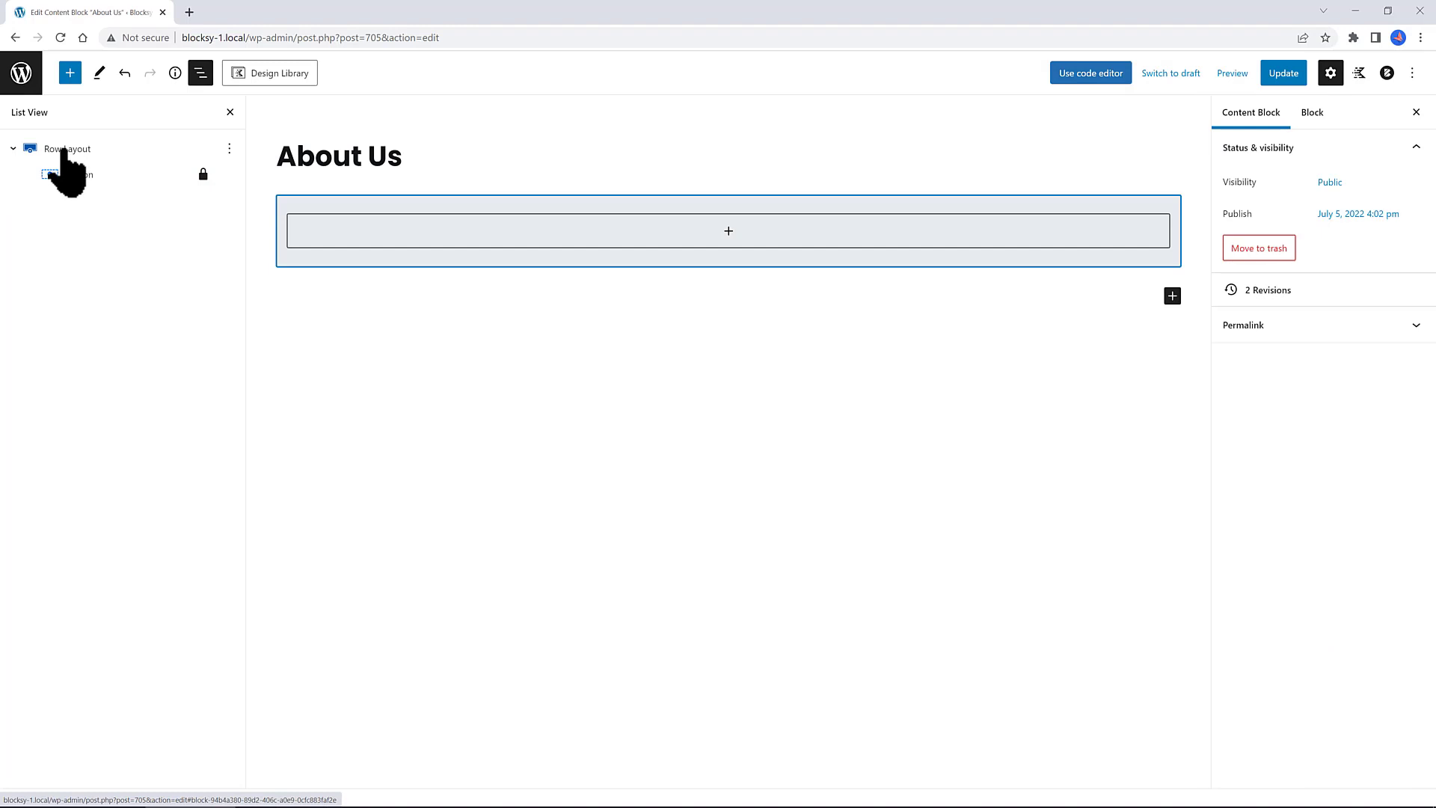
left_click(62, 149)
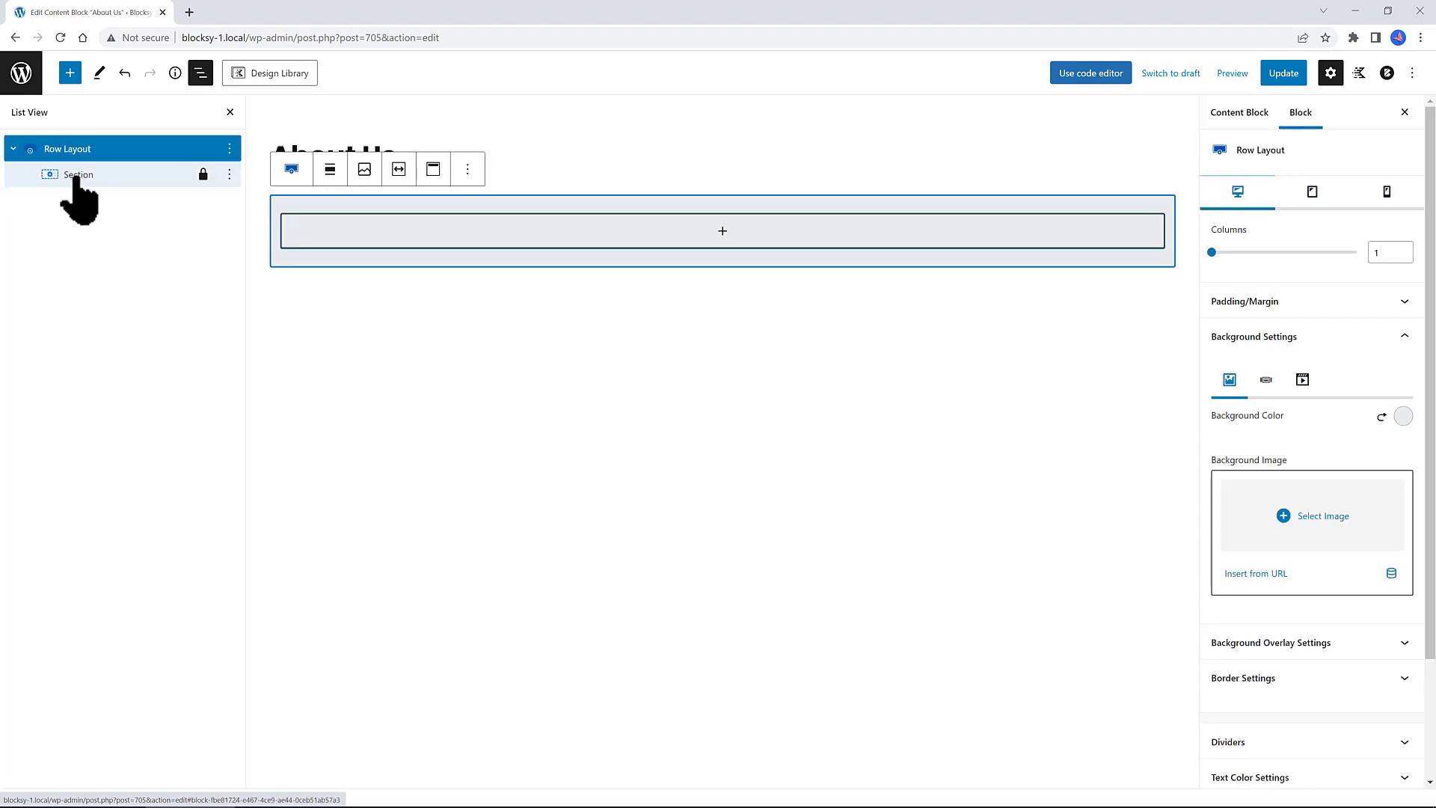
left_click(76, 176)
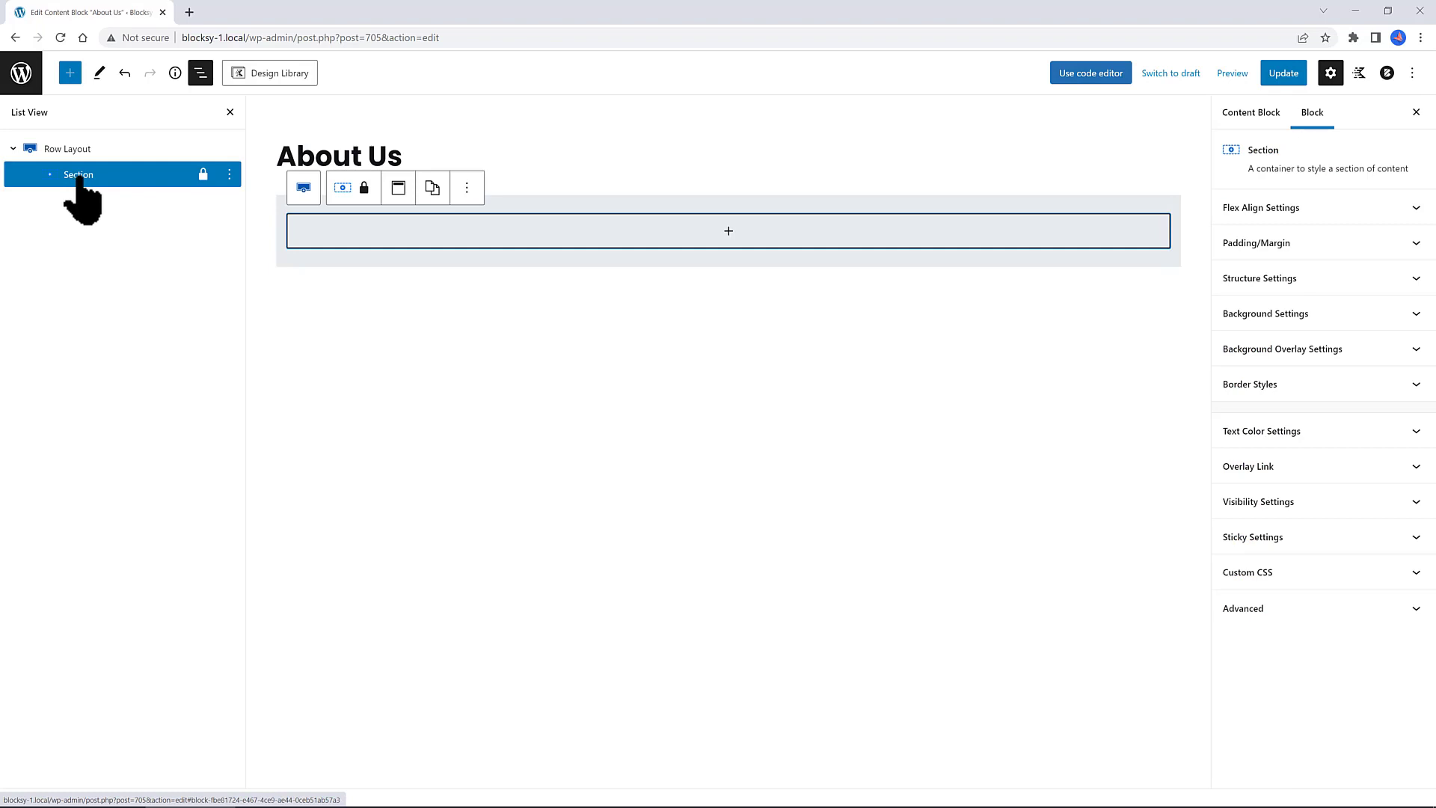
left_click(768, 233)
left_click(654, 430)
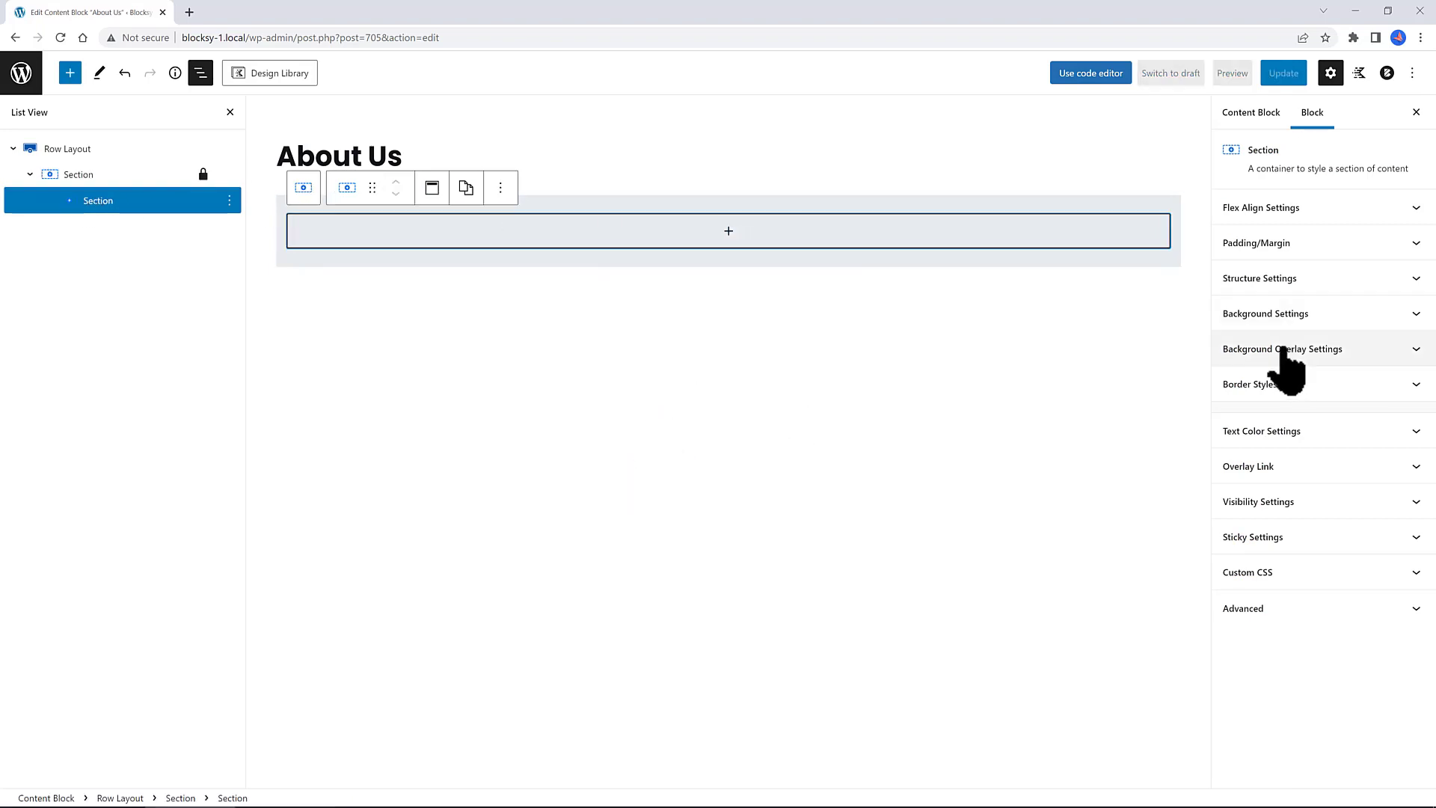
left_click(1312, 242)
left_click(1285, 305)
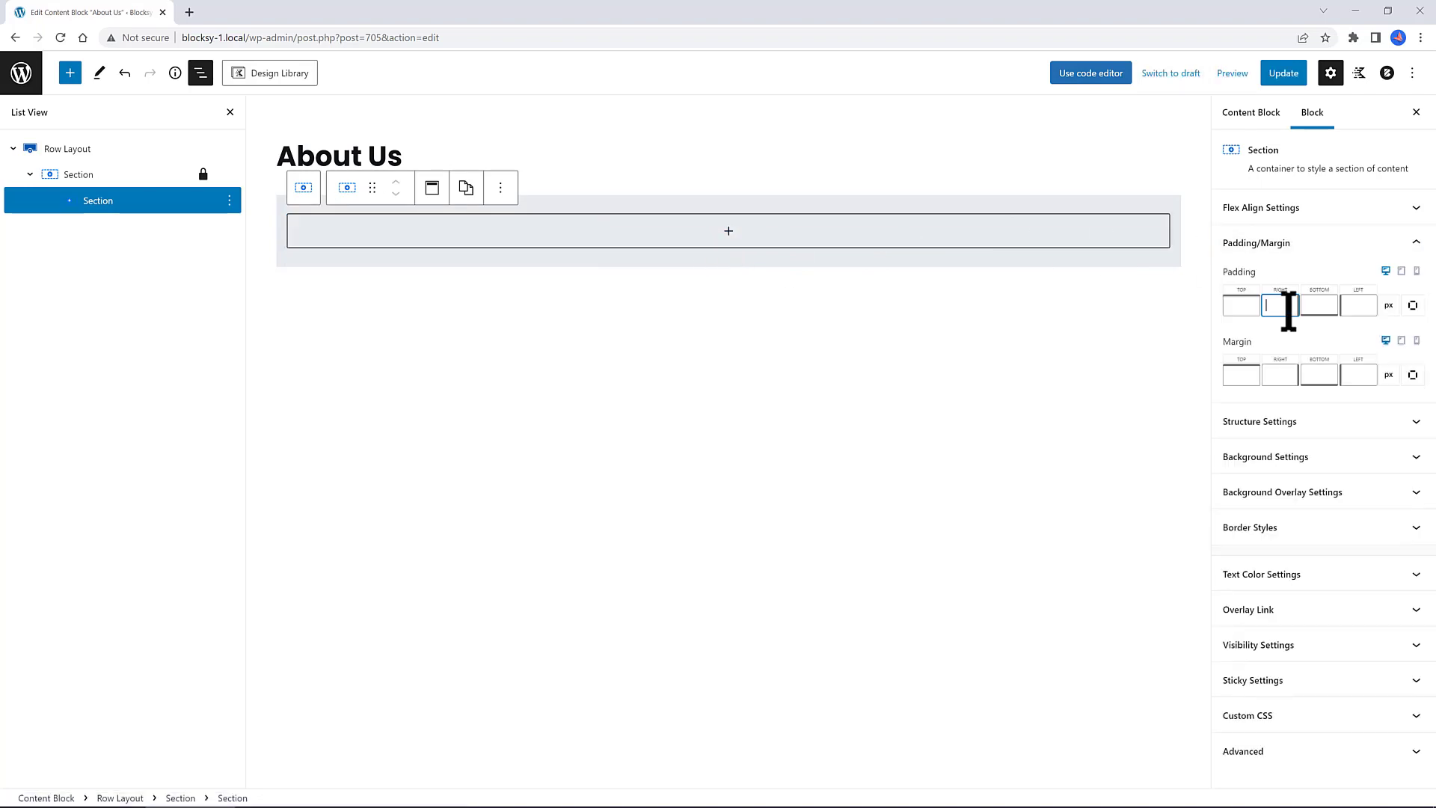
type("25")
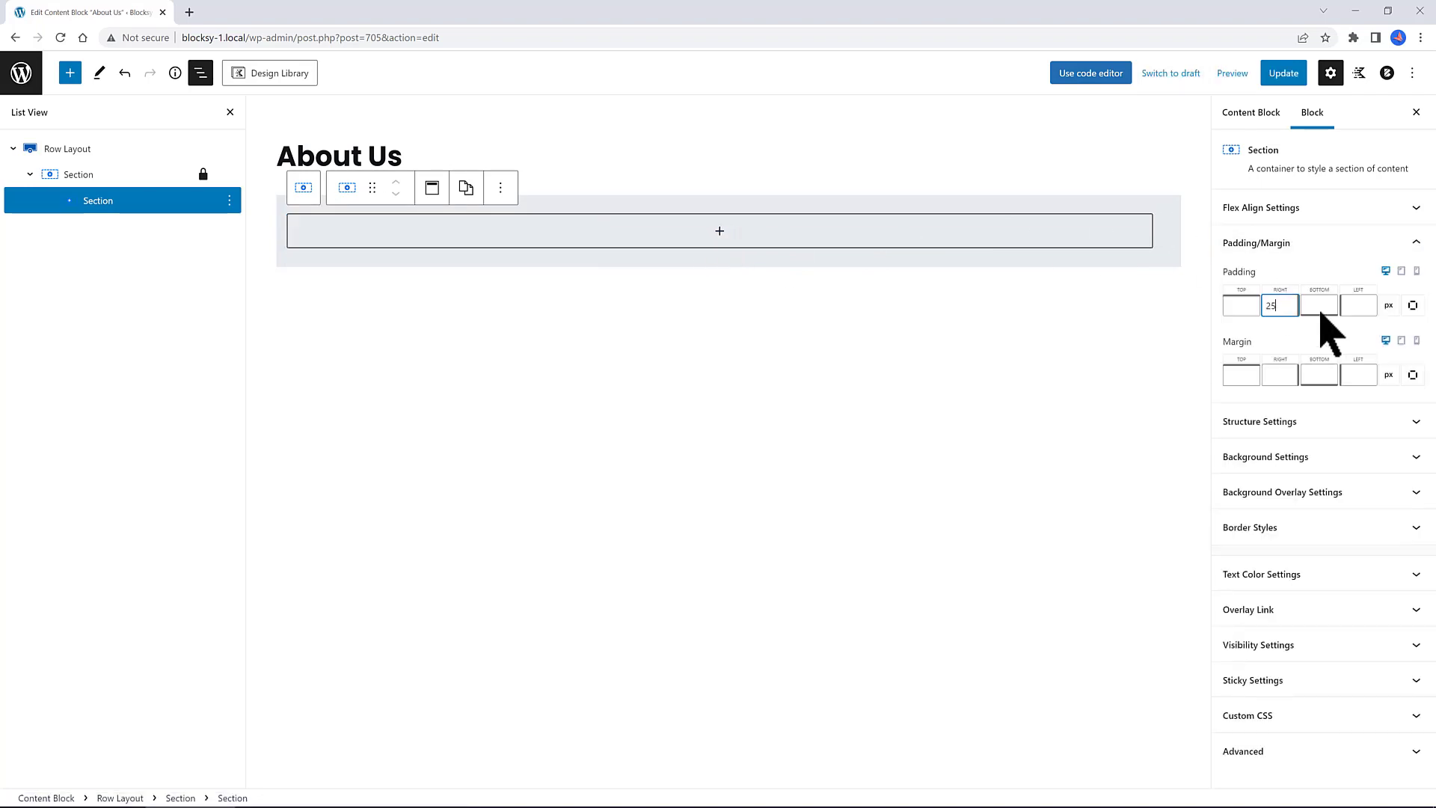
left_click(1358, 305)
type("25")
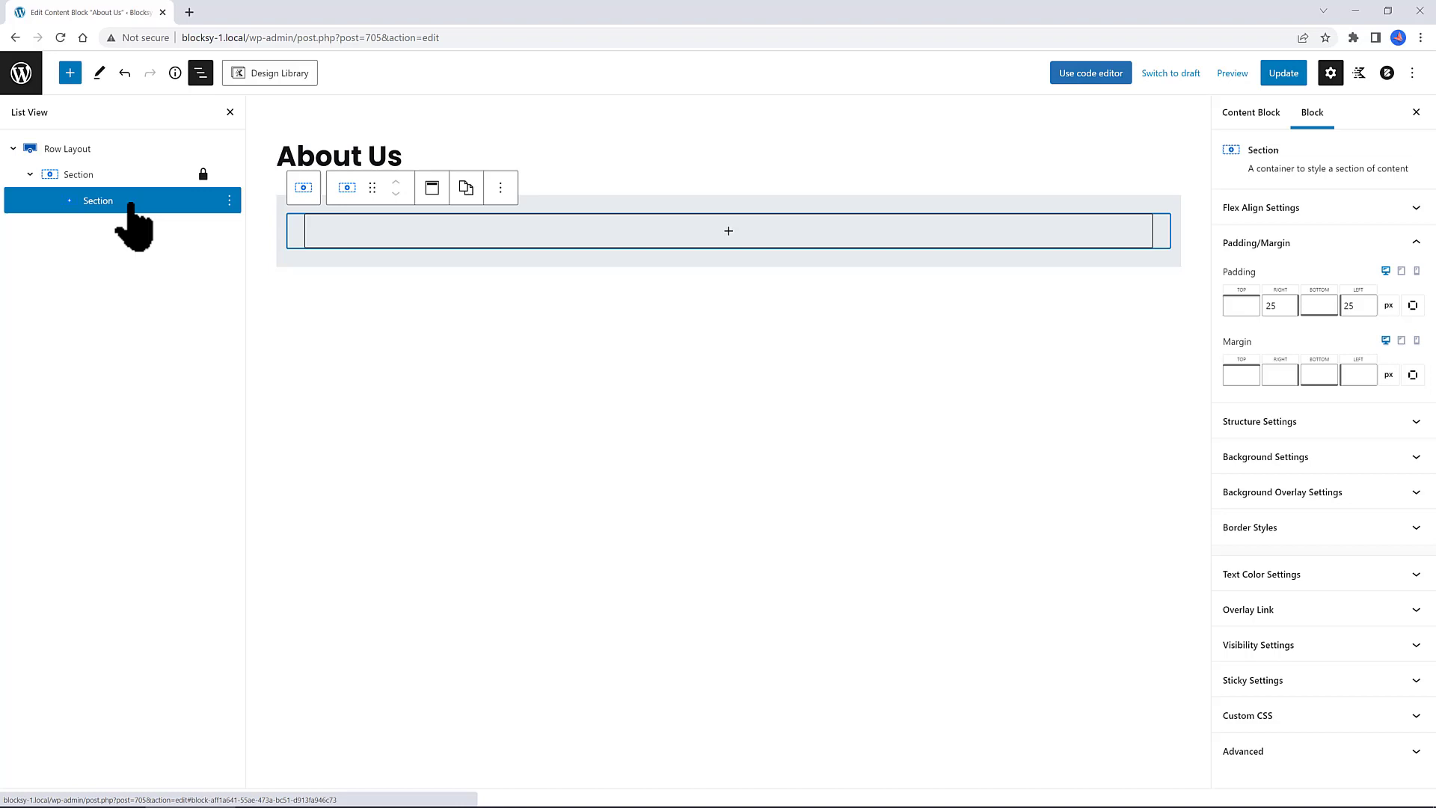
Paste the image, Product heading and BUY NOW card in, then duplicate it to five cards
left_click(727, 228)
key("ctrl+v")
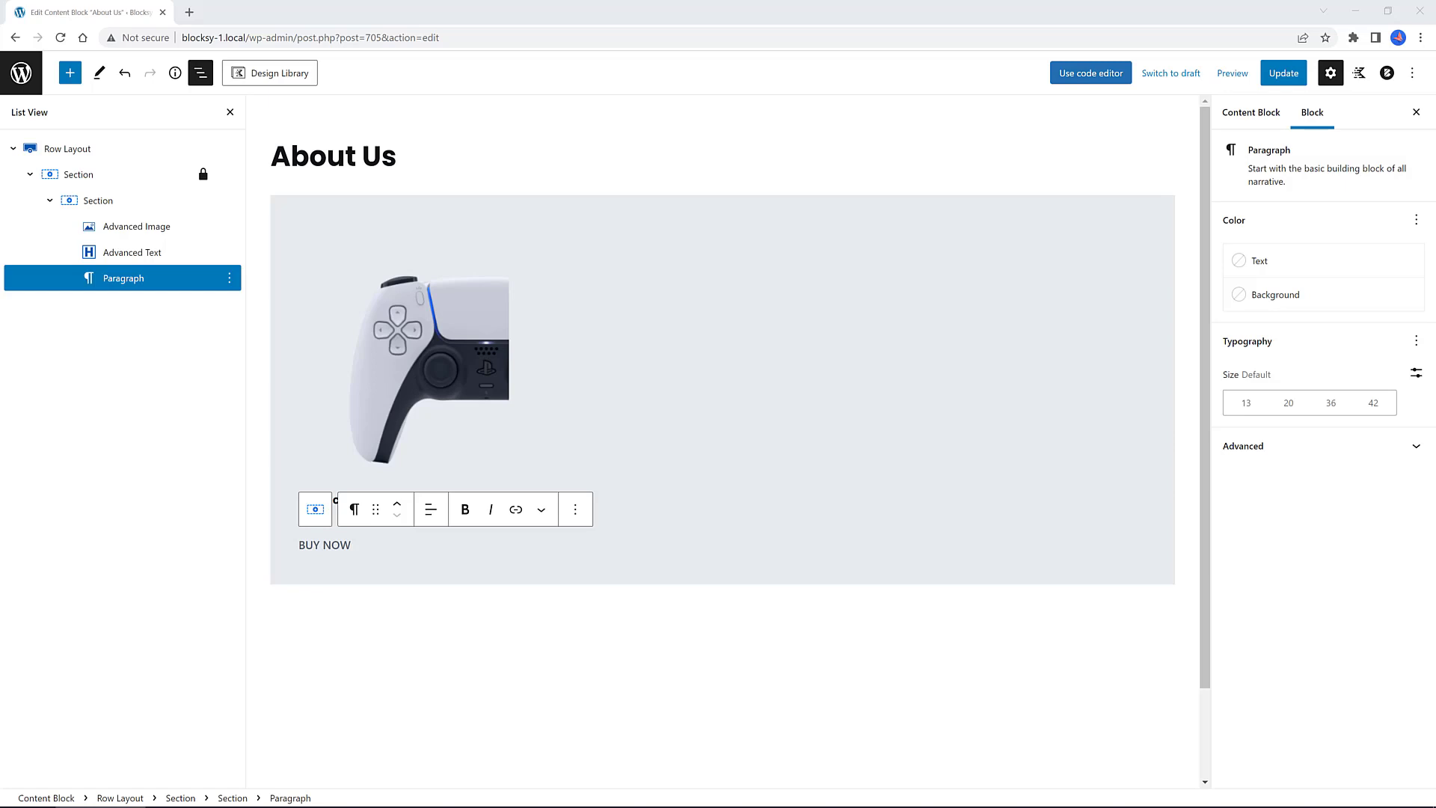
key("ctrl+v")
left_click(229, 329)
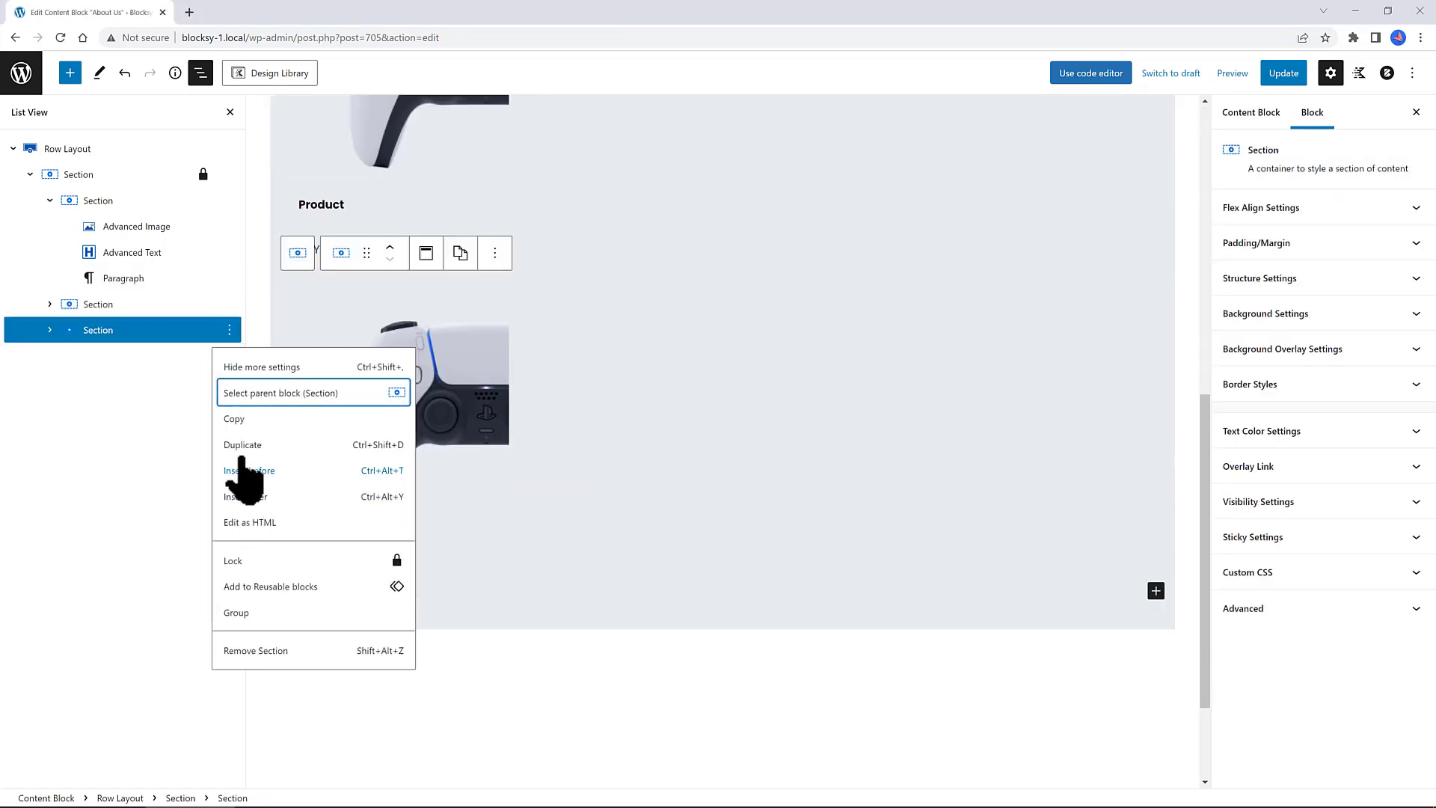
left_click(241, 445)
key("ctrl+shift+d")
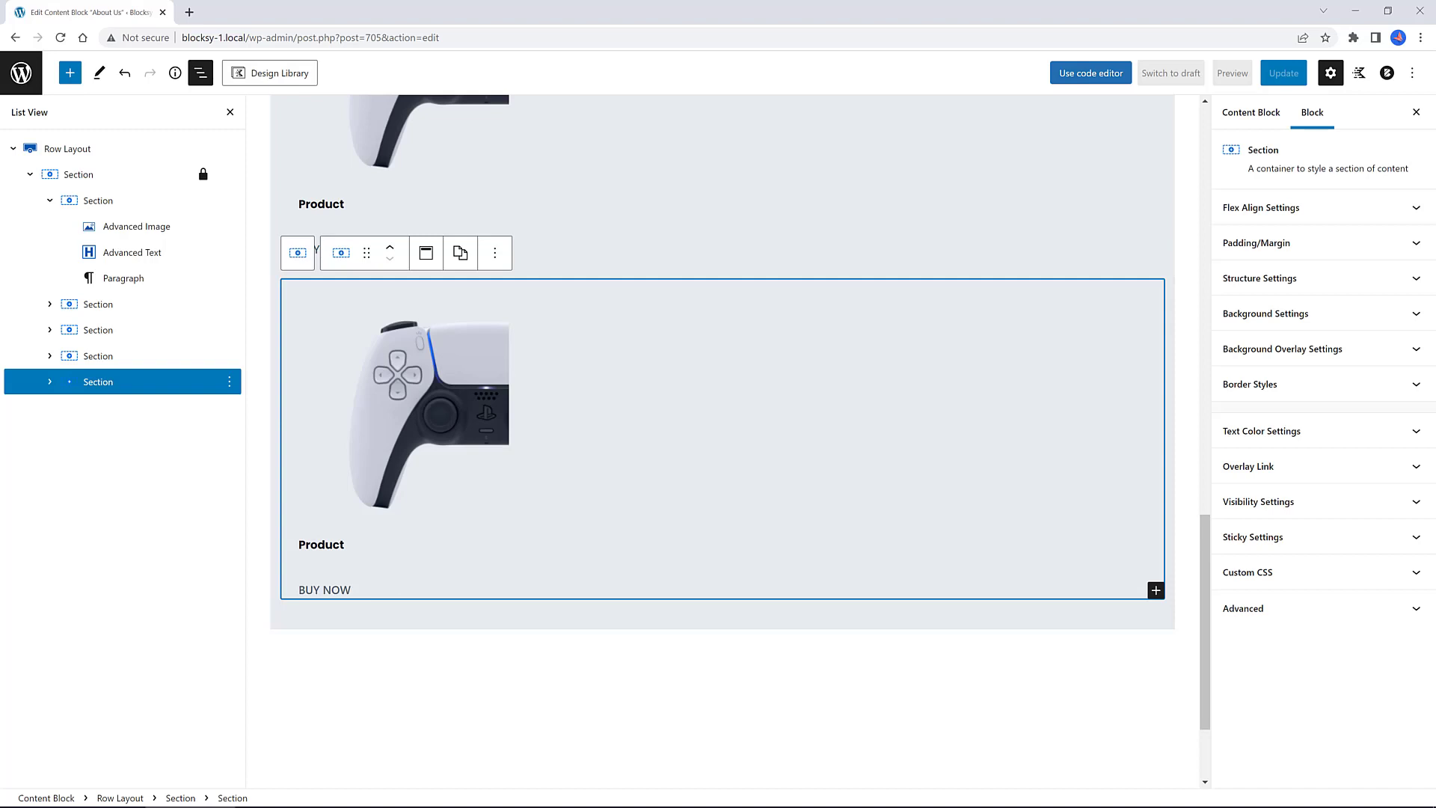
Set the outer section to Horizontal flex with Space Between and No Wrap, then update the block
left_click(73, 178)
left_click(1305, 207)
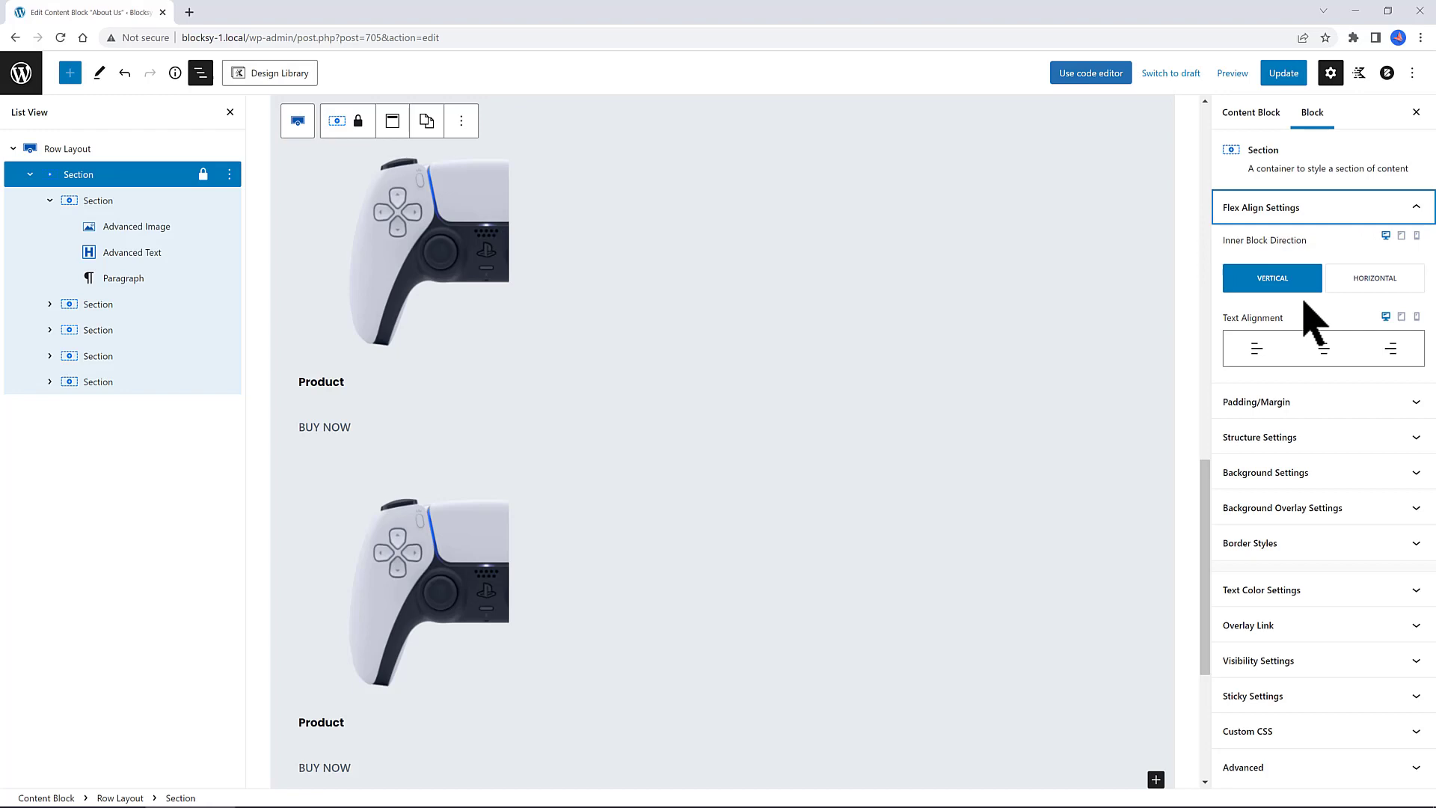
left_click(1375, 279)
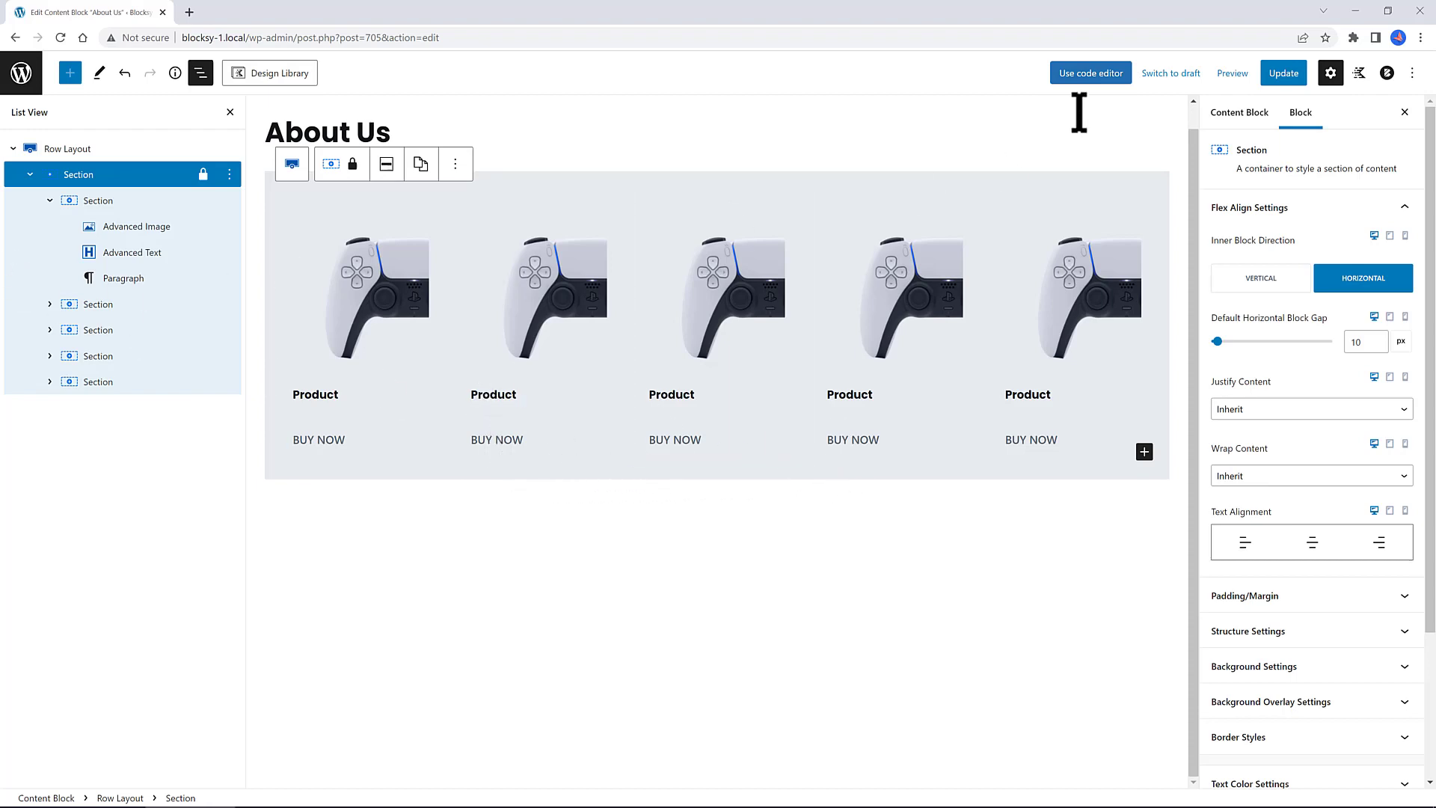
left_click(1285, 74)
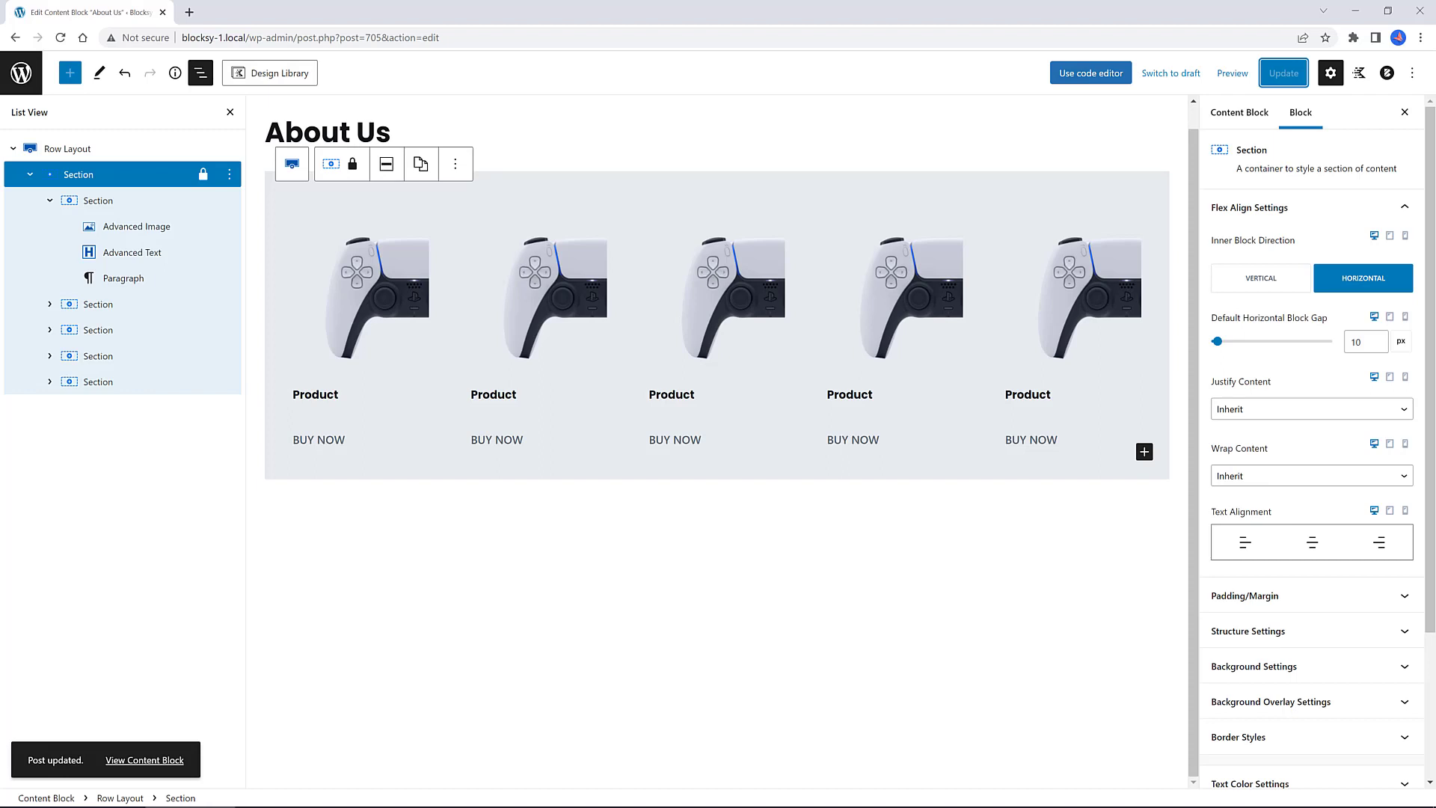
left_click(1235, 411)
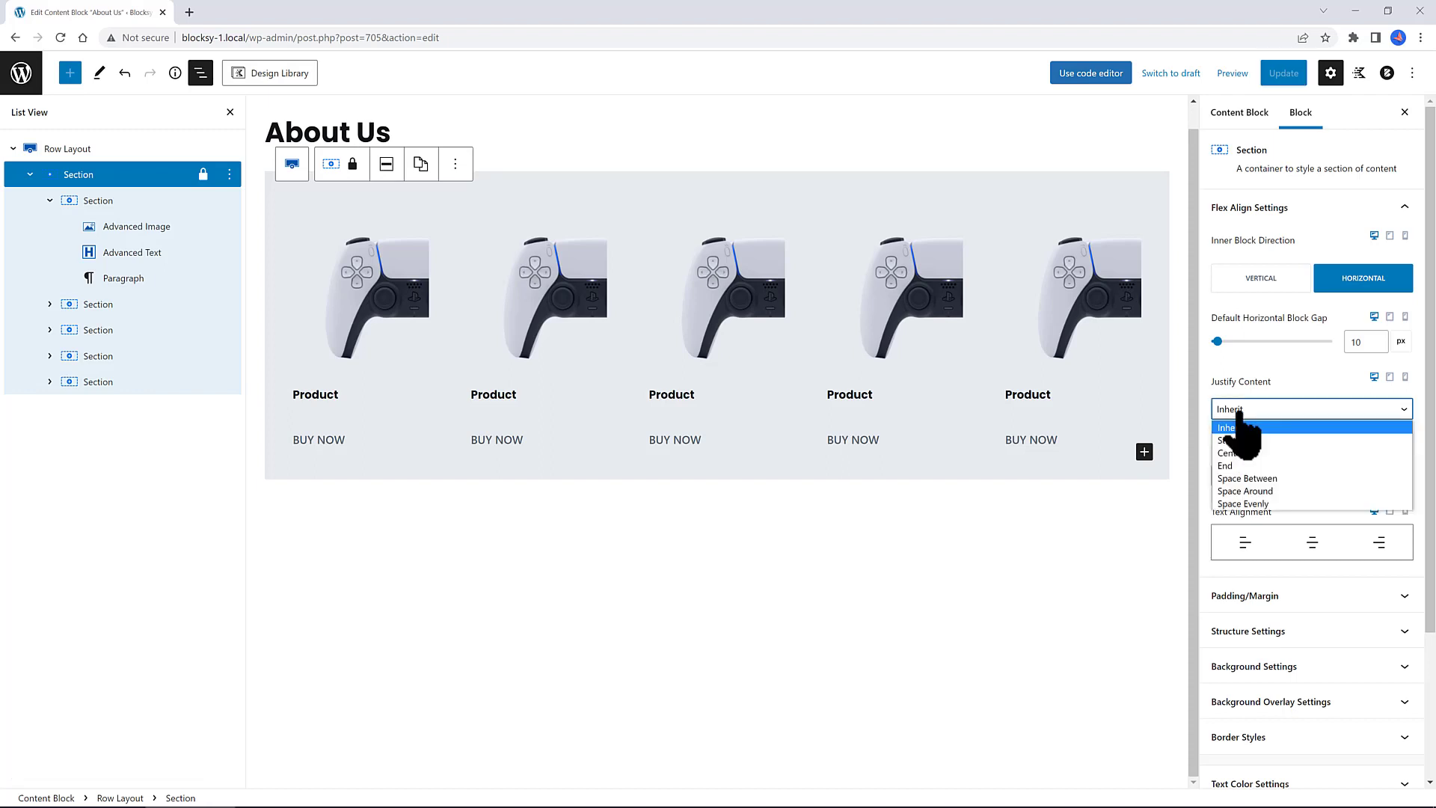
left_click(1279, 478)
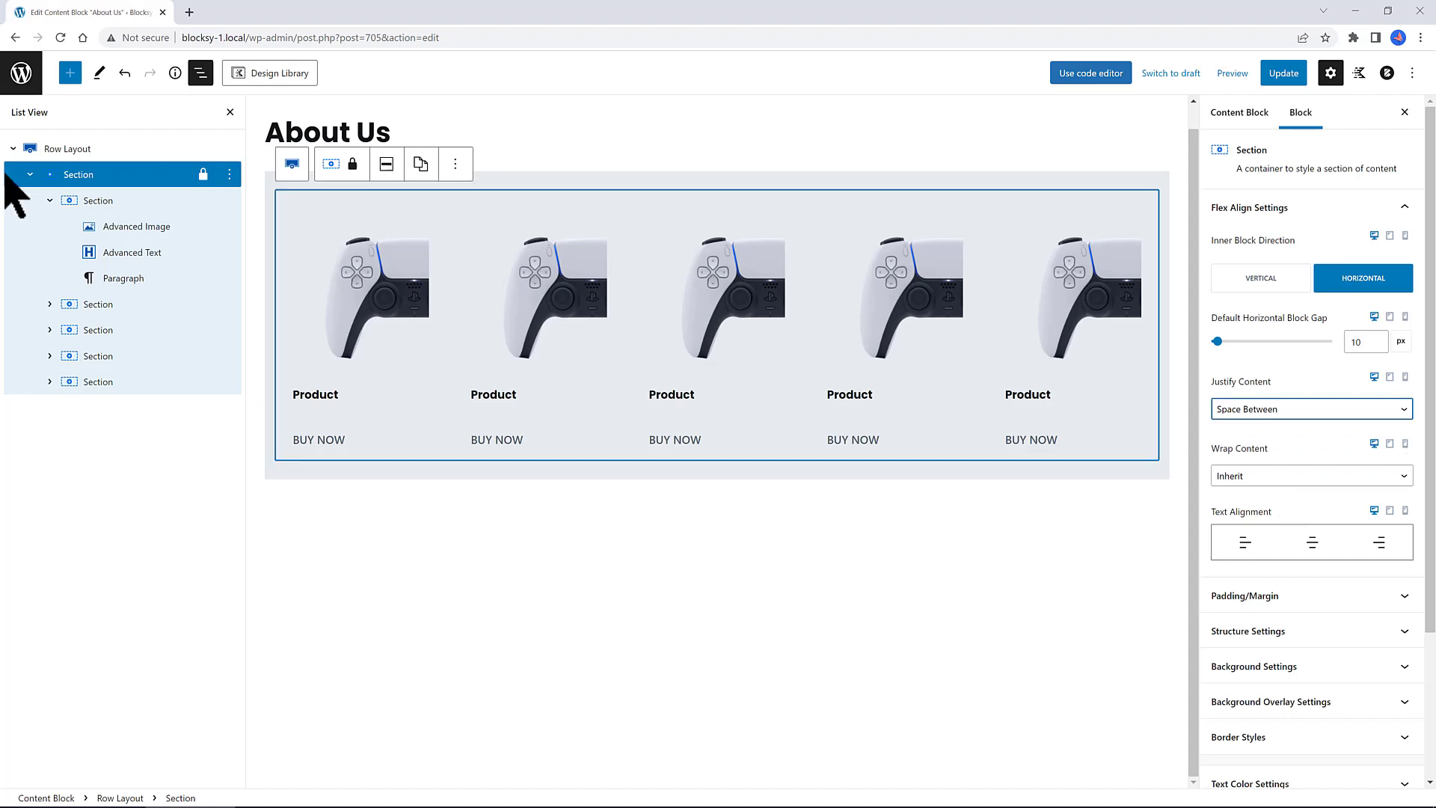
left_click(1262, 474)
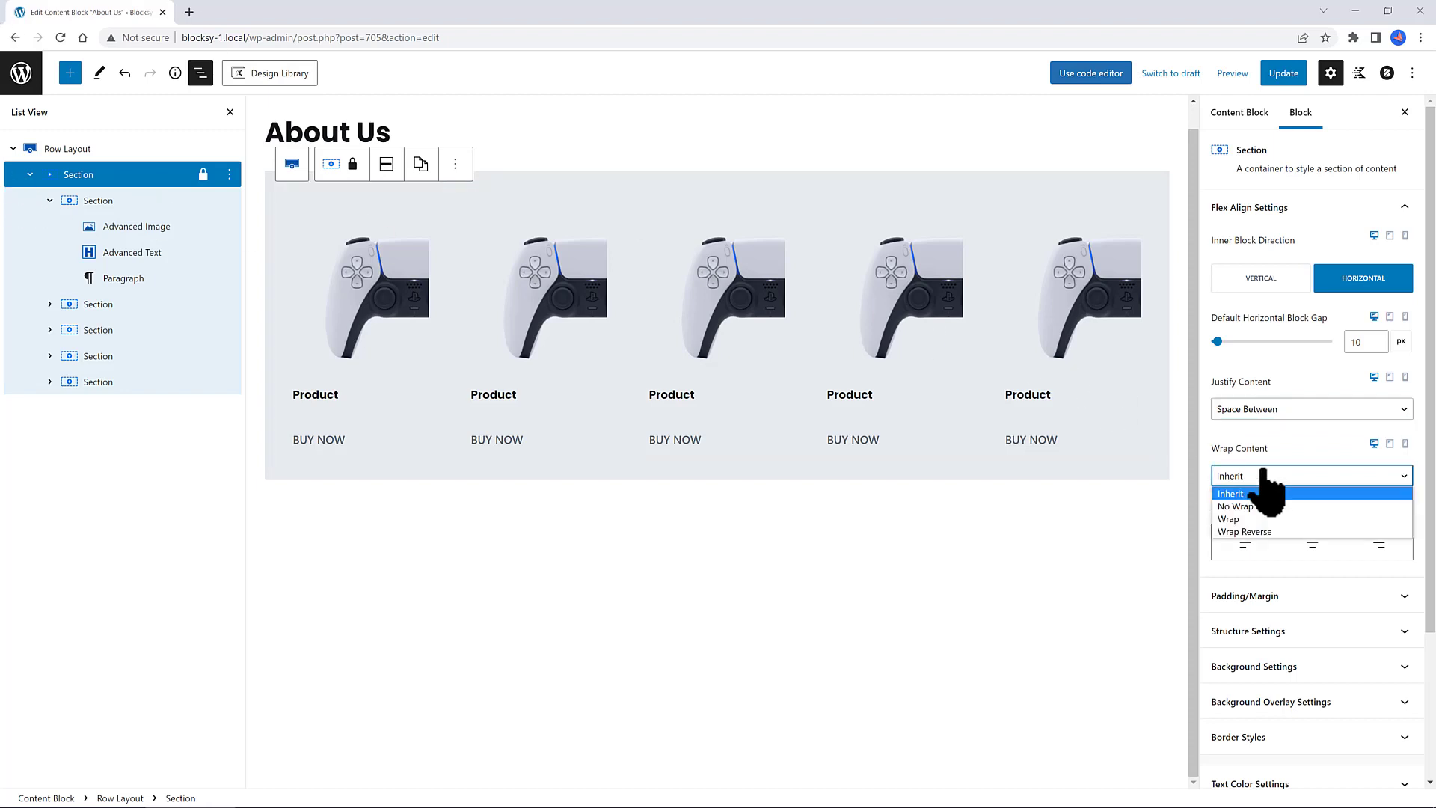
left_click(1257, 506)
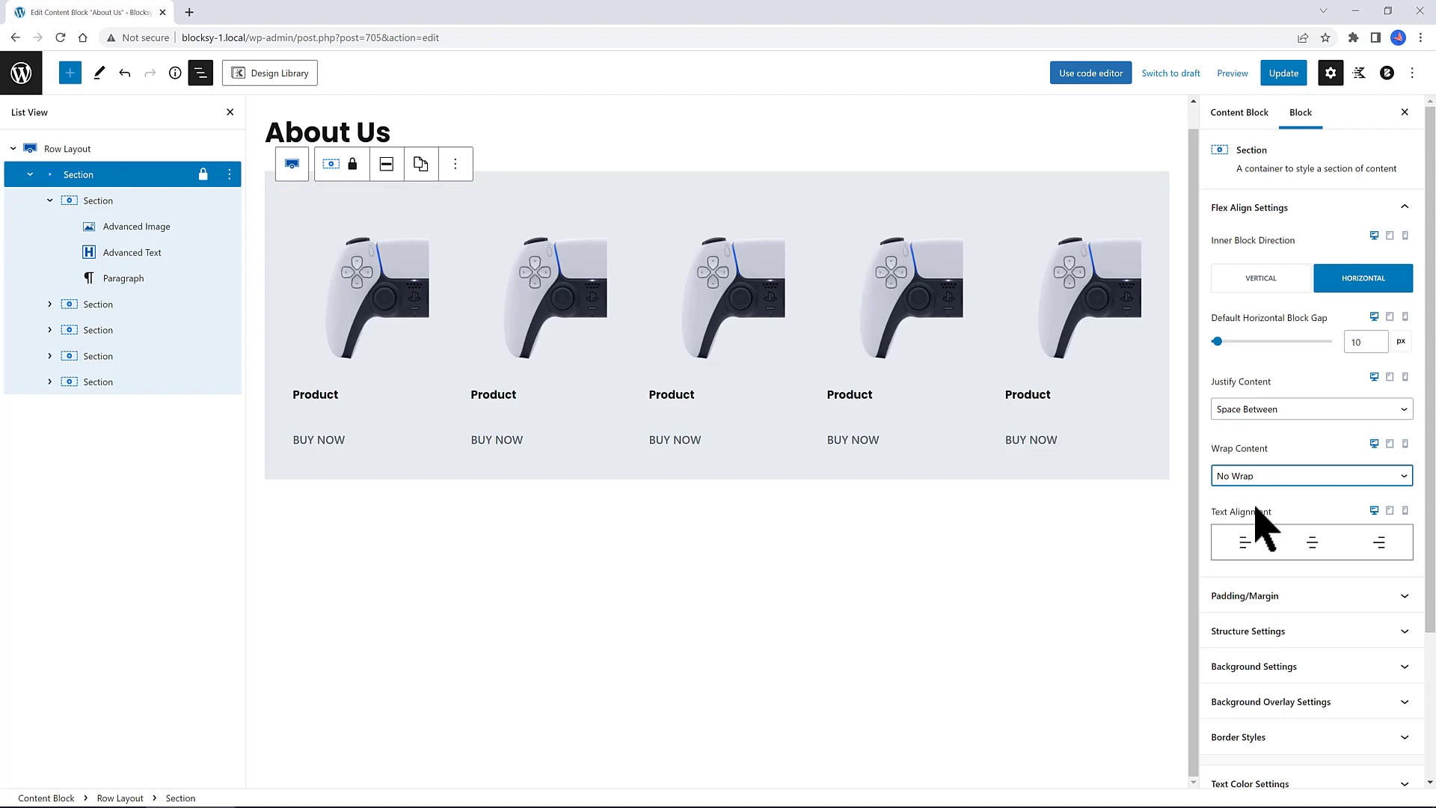
left_click(1122, 553)
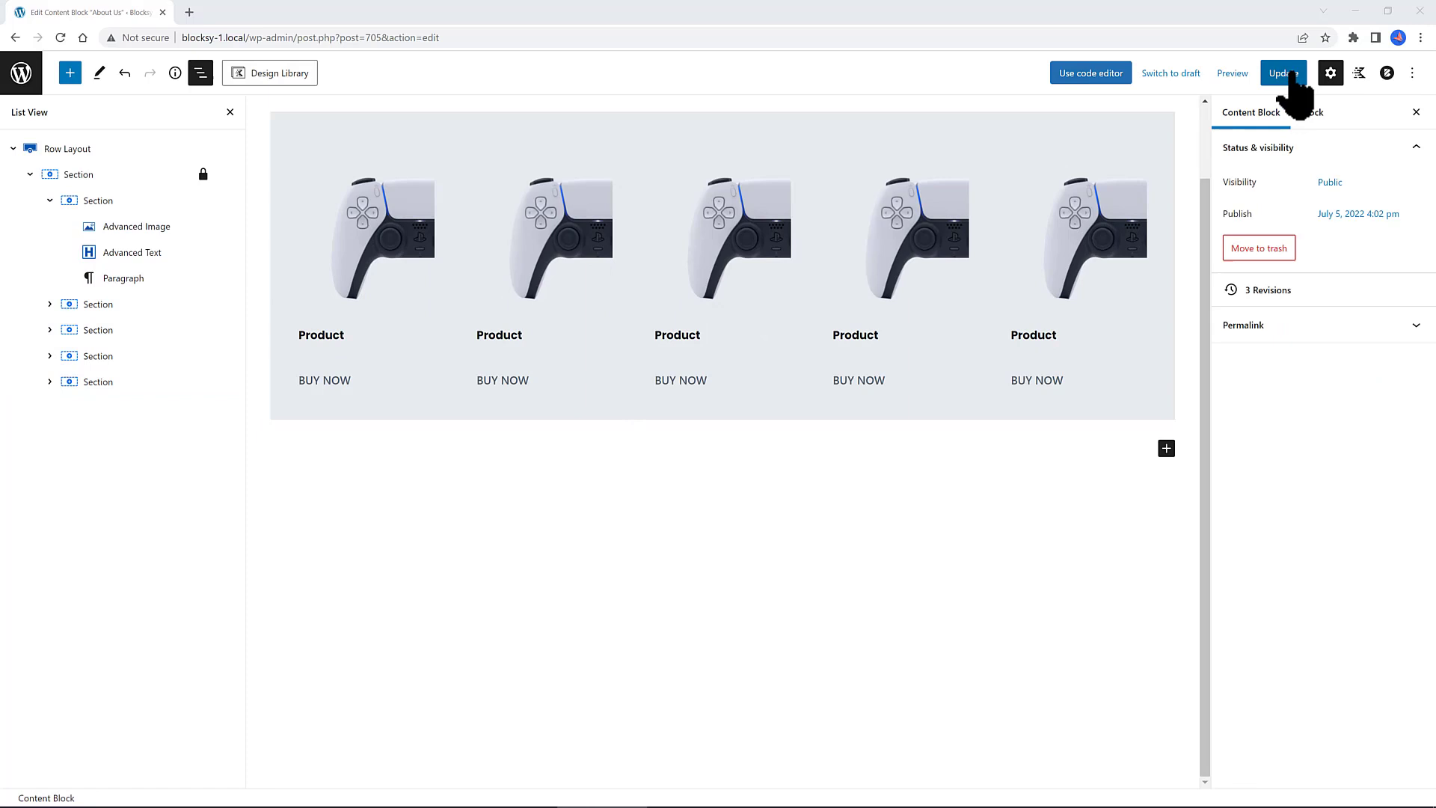
left_click(1232, 75)
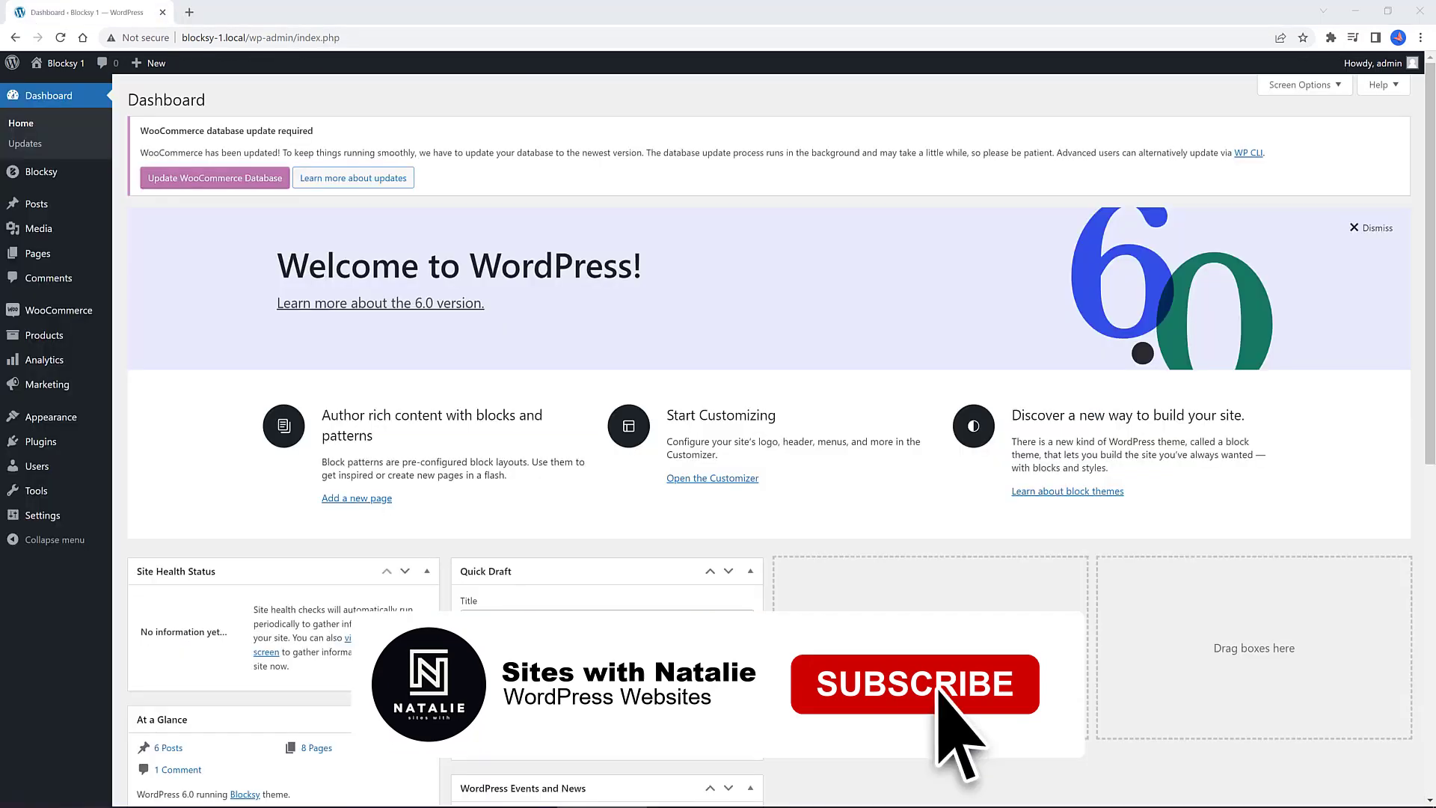
Go to Appearance > Menus for the Main Menu, briefly checking the shop page elsewhere
mouse_move(58, 425)
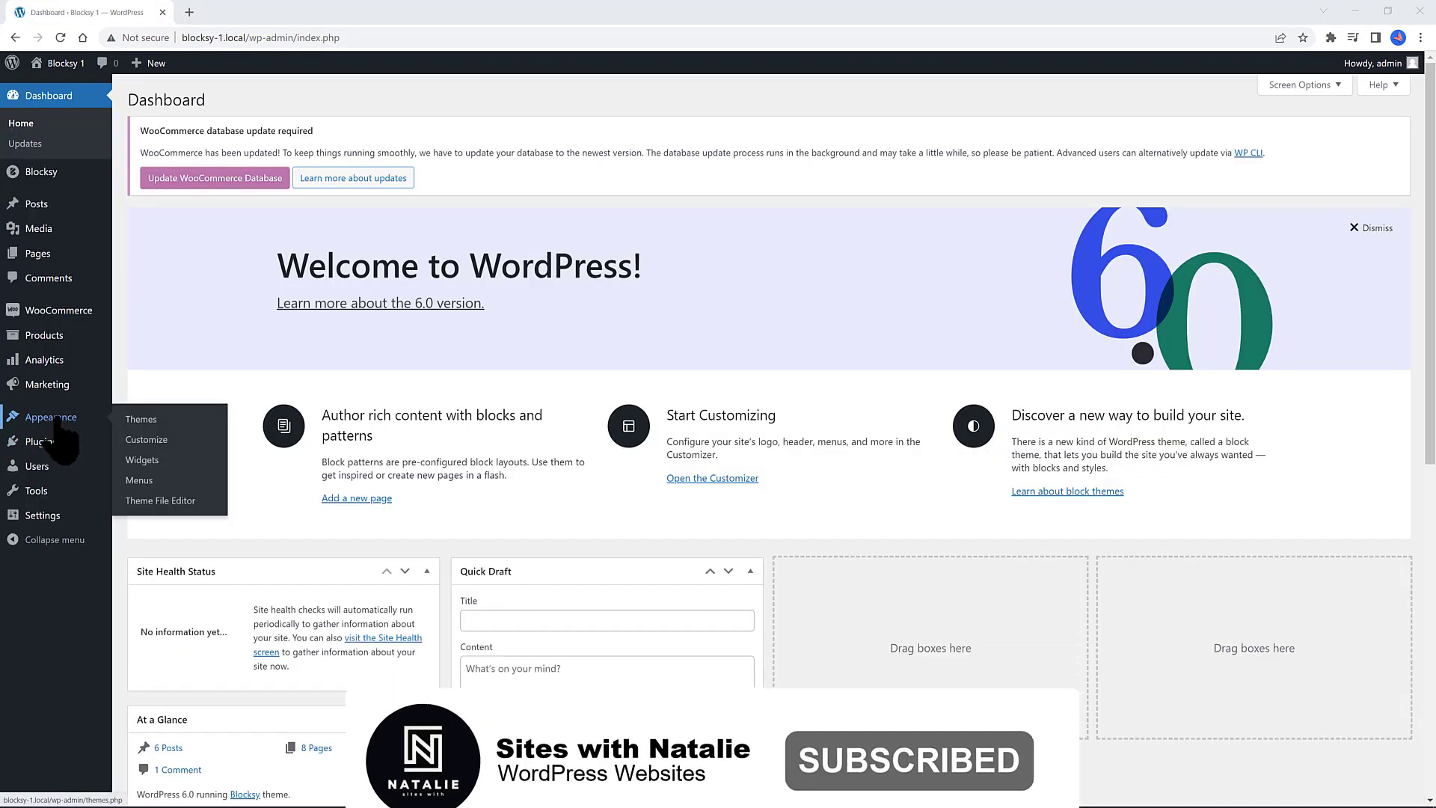
left_click(142, 482)
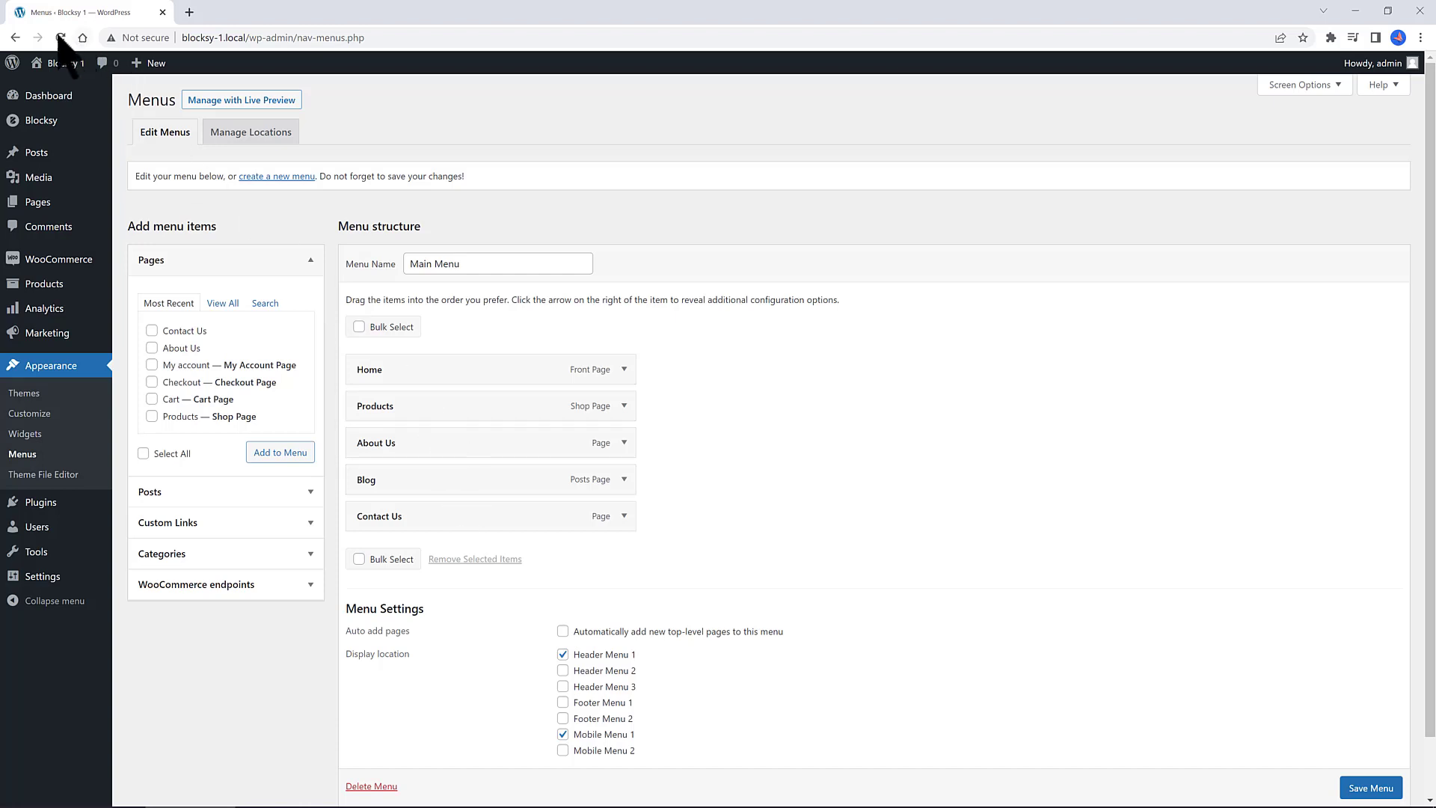
middle_click(52, 107)
key("ctrl+Tab")
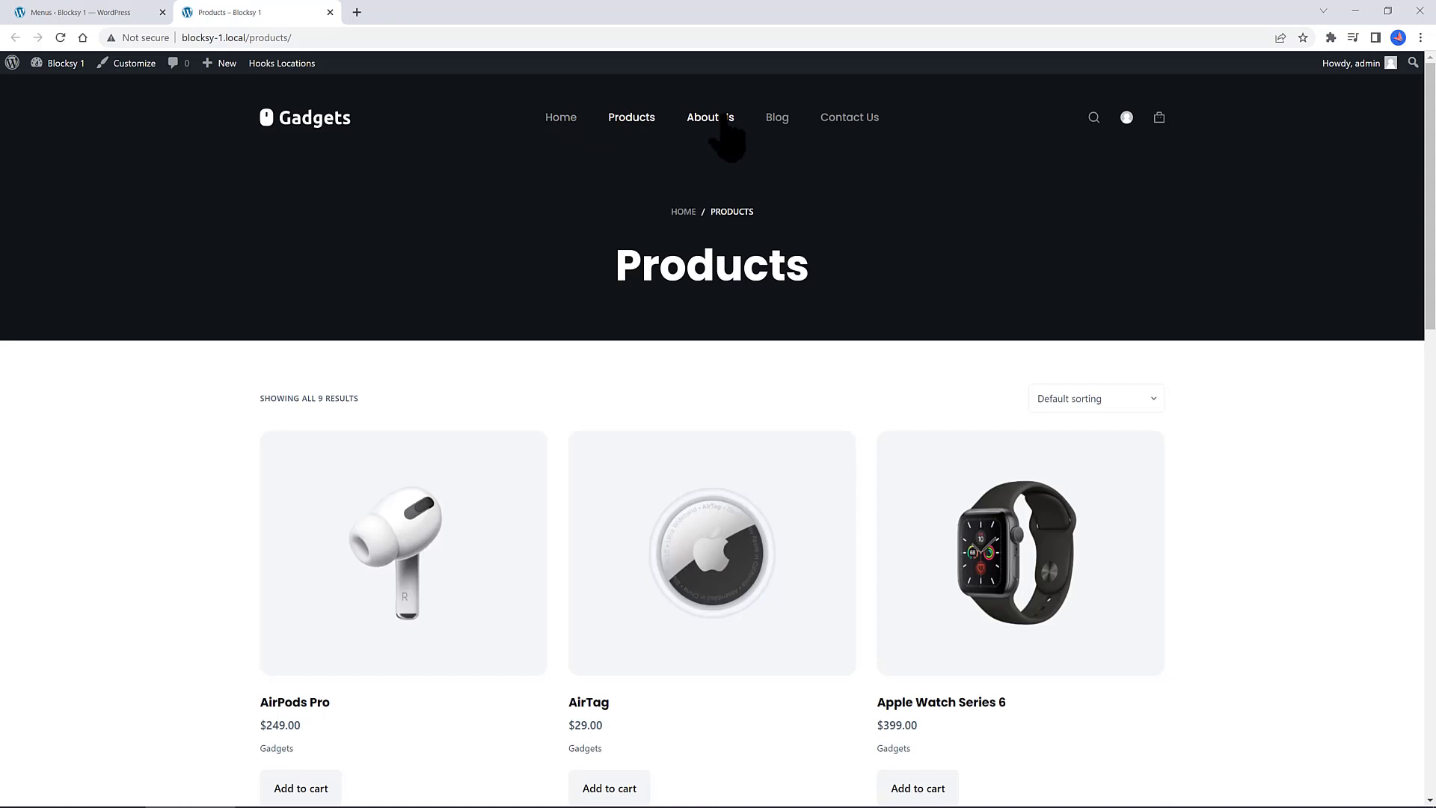
key("ctrl+w")
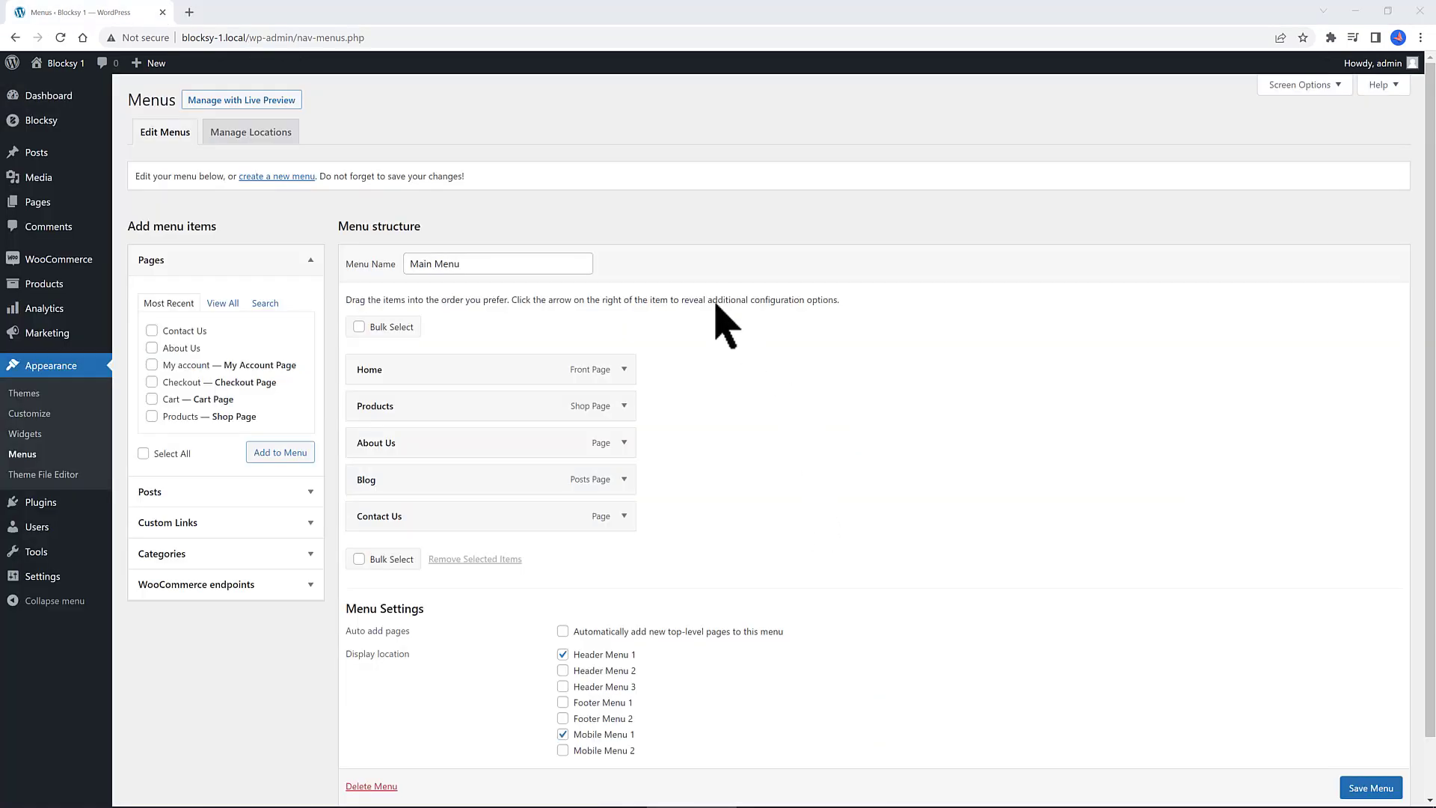
Enable a one-column mega menu on the Products menu item
left_click(624, 405)
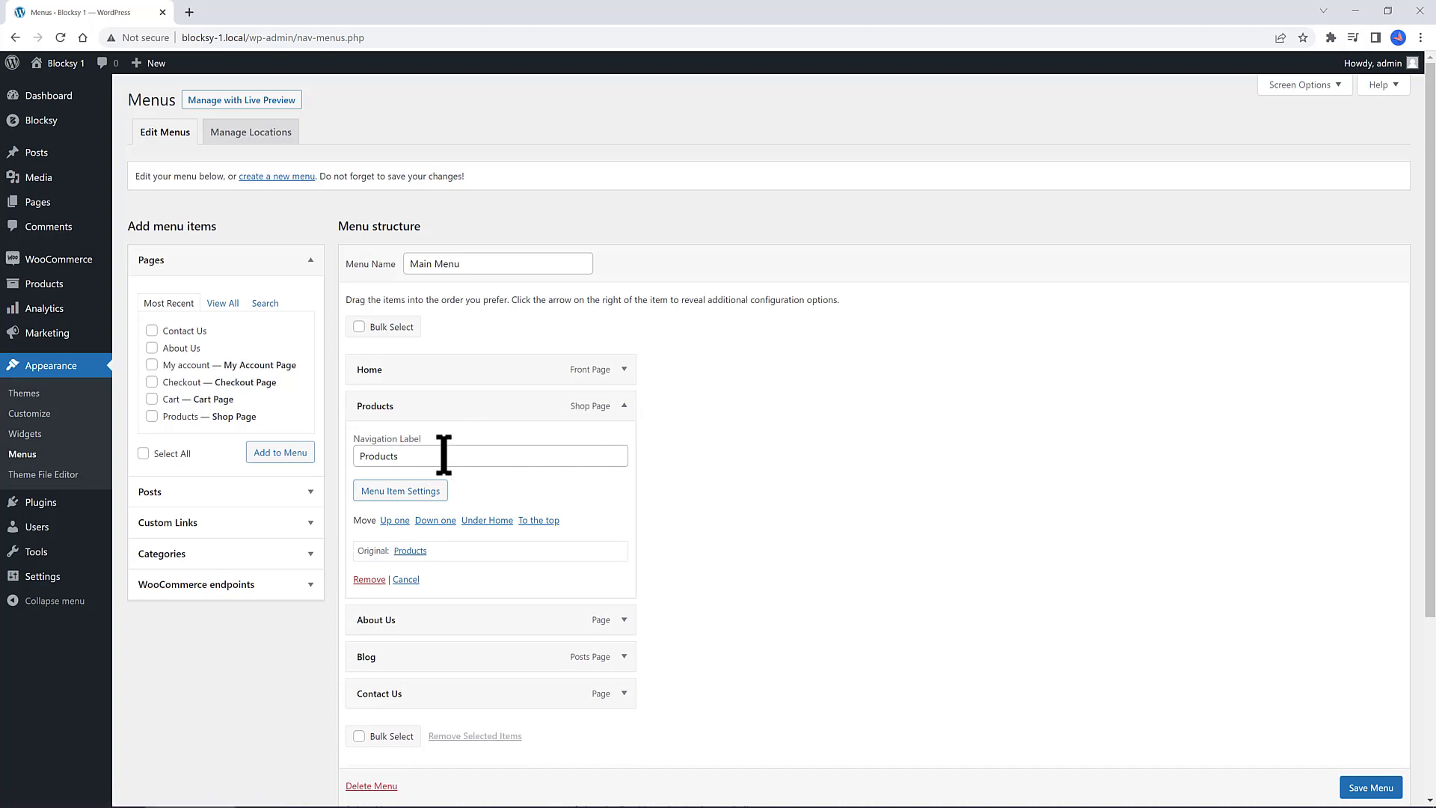
left_click(425, 492)
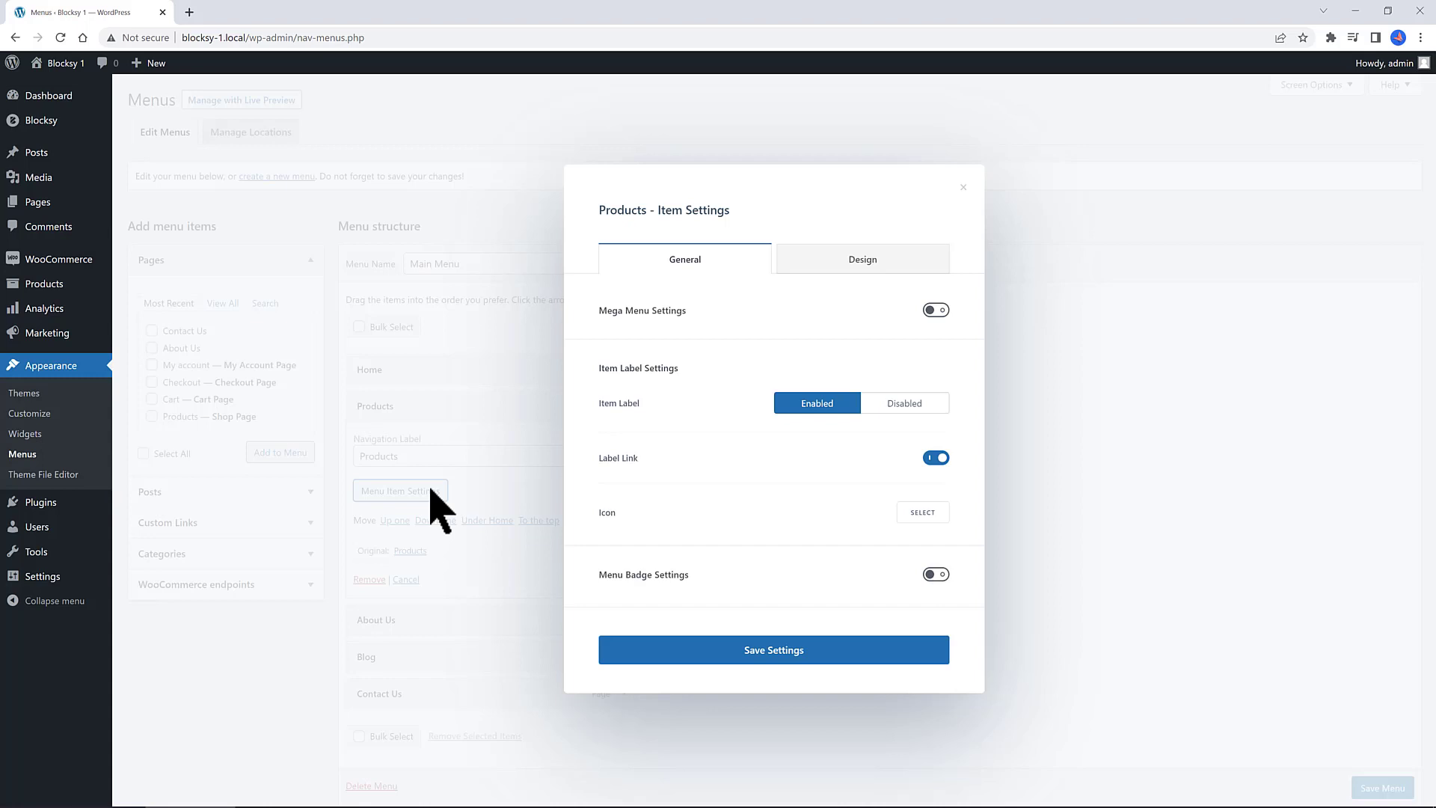
left_click(935, 310)
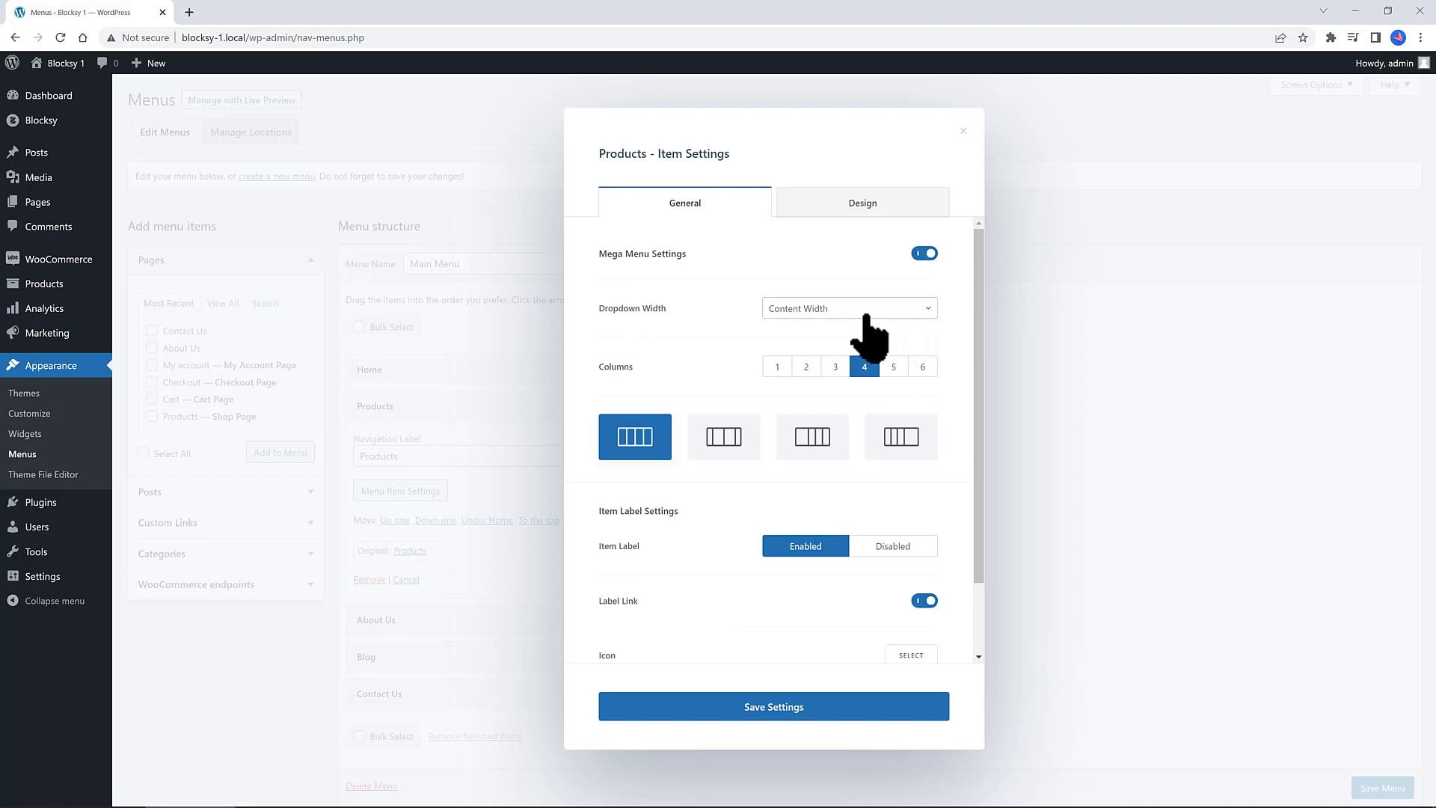
left_click(776, 367)
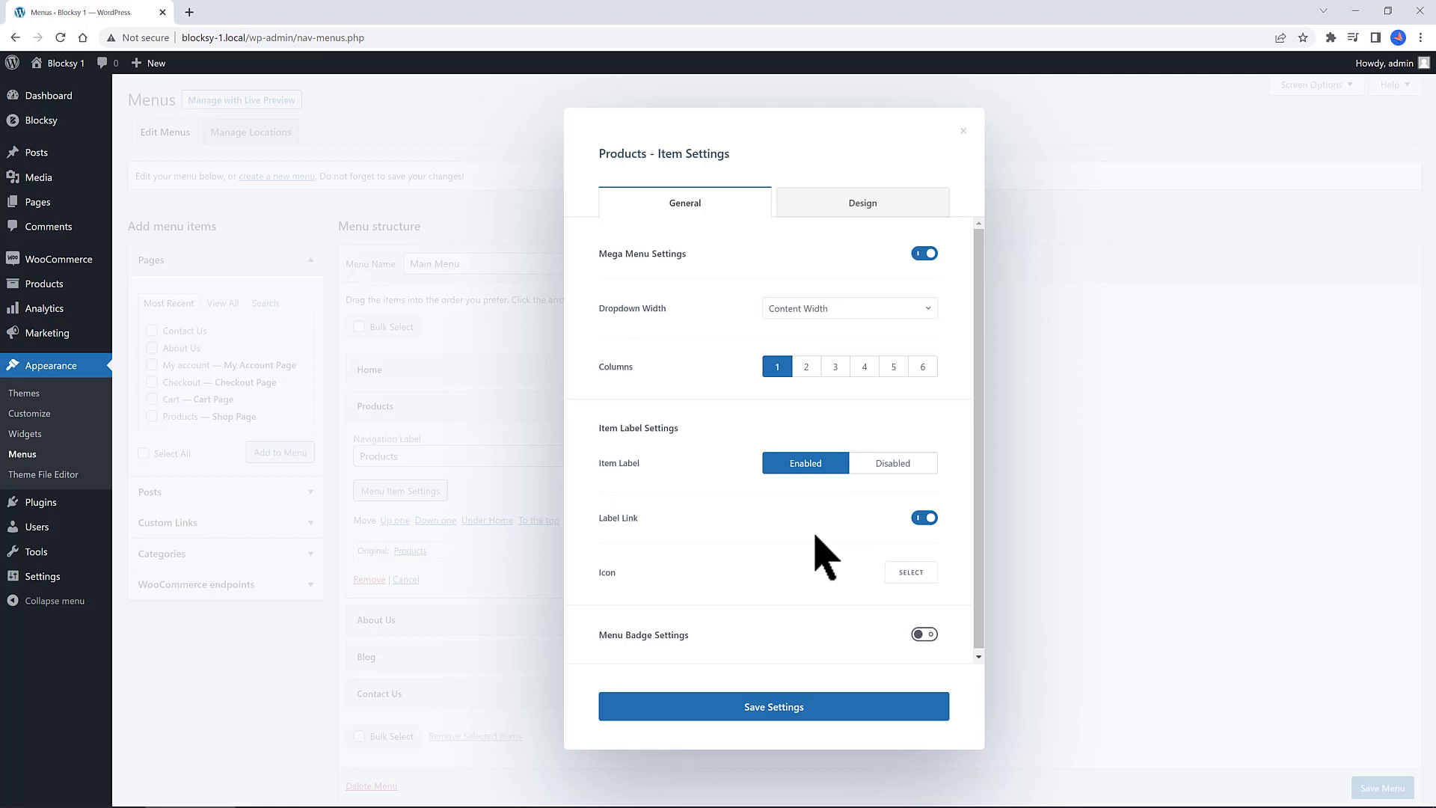
left_click(876, 309)
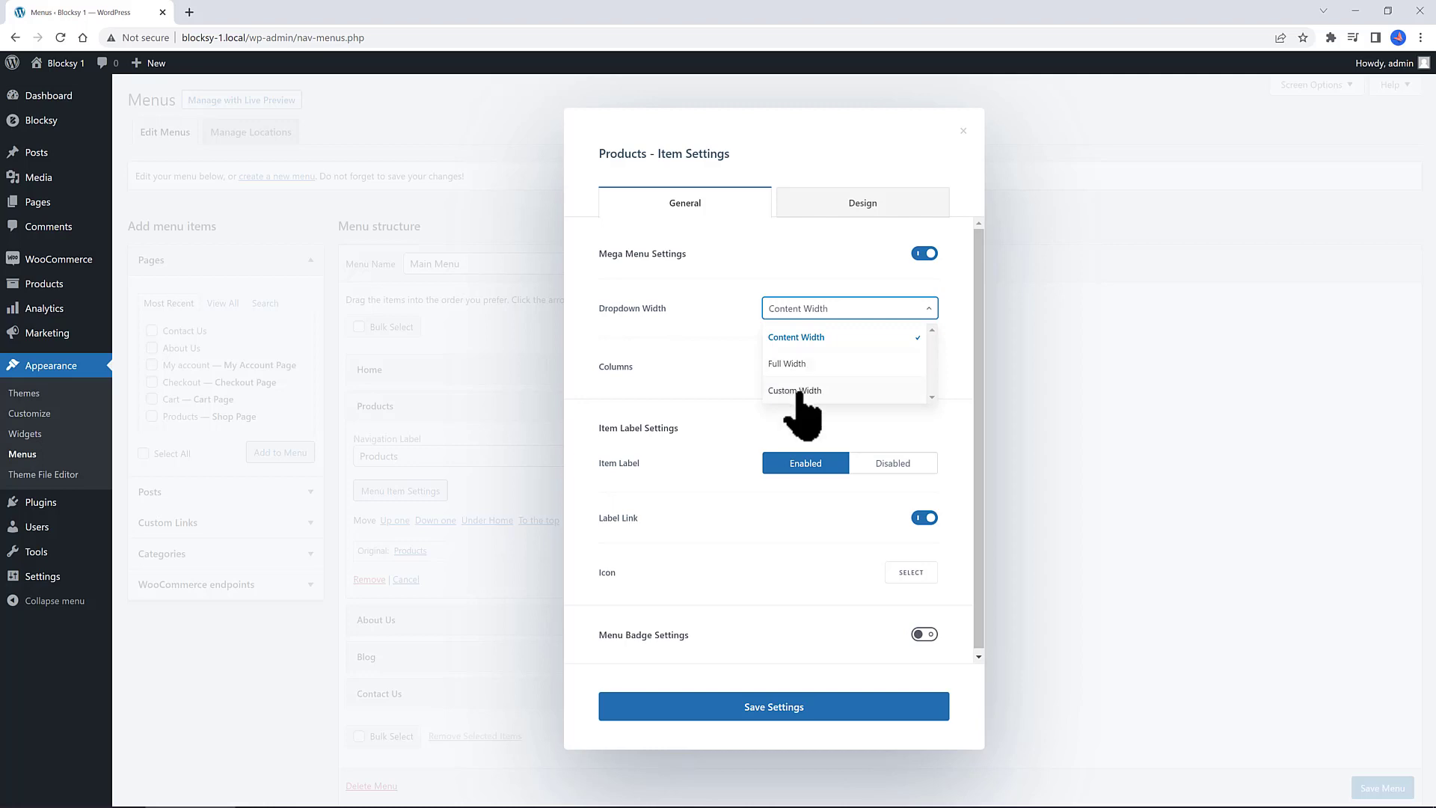
Give the Products mega menu a near-black heading colour and grey column dividers, then save the menu
left_click(862, 203)
left_click(928, 409)
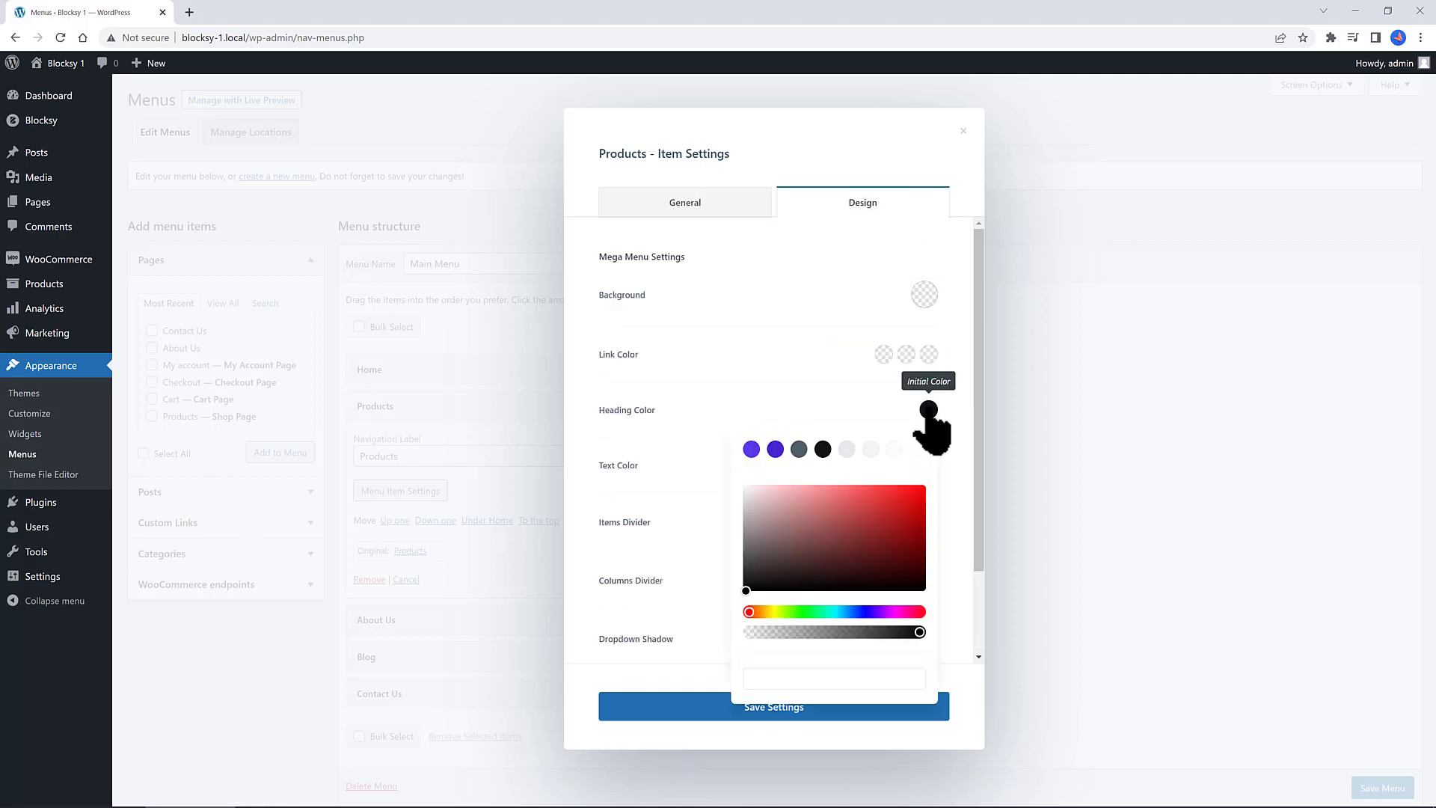
left_click(823, 449)
left_click(823, 449)
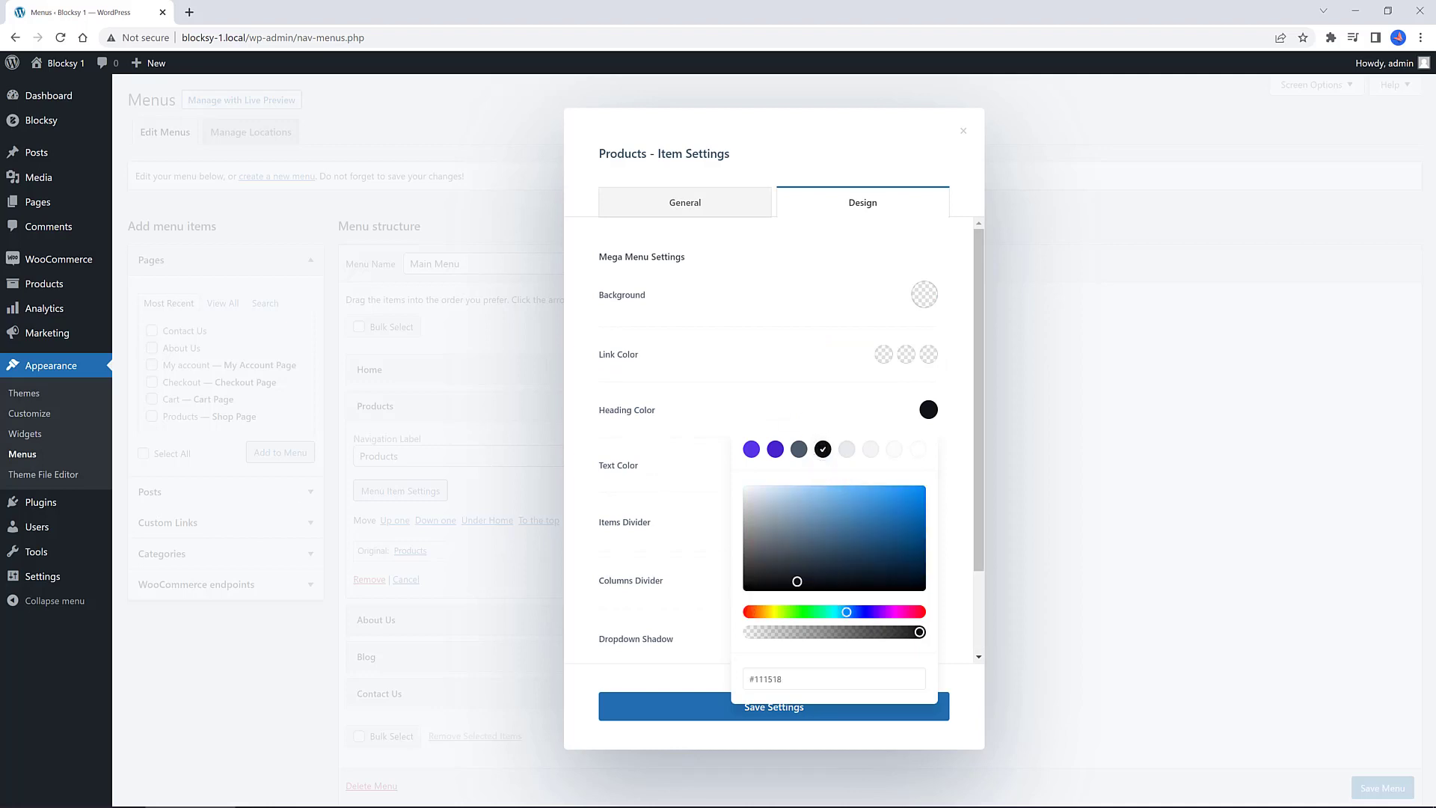
left_click(868, 581)
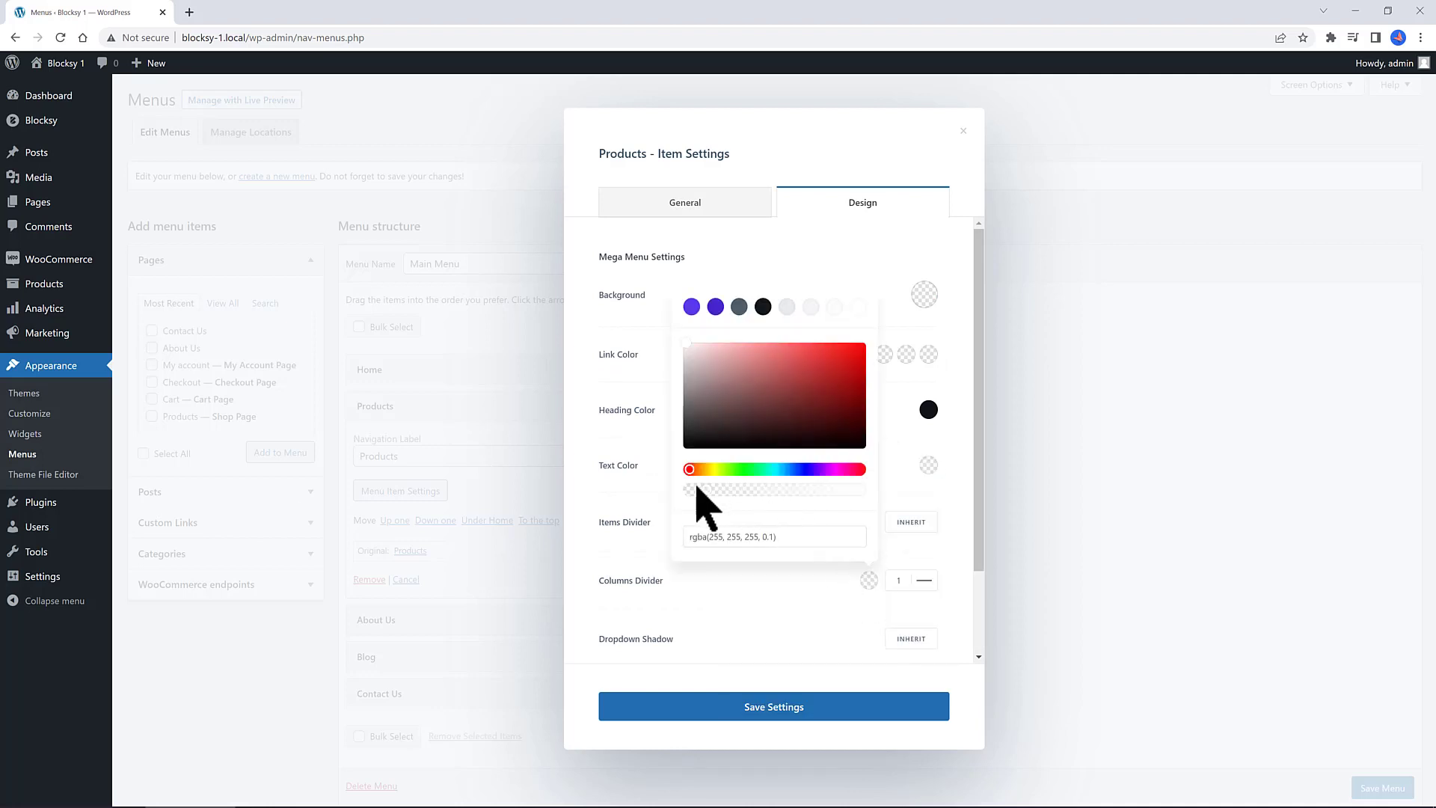
left_click(688, 405)
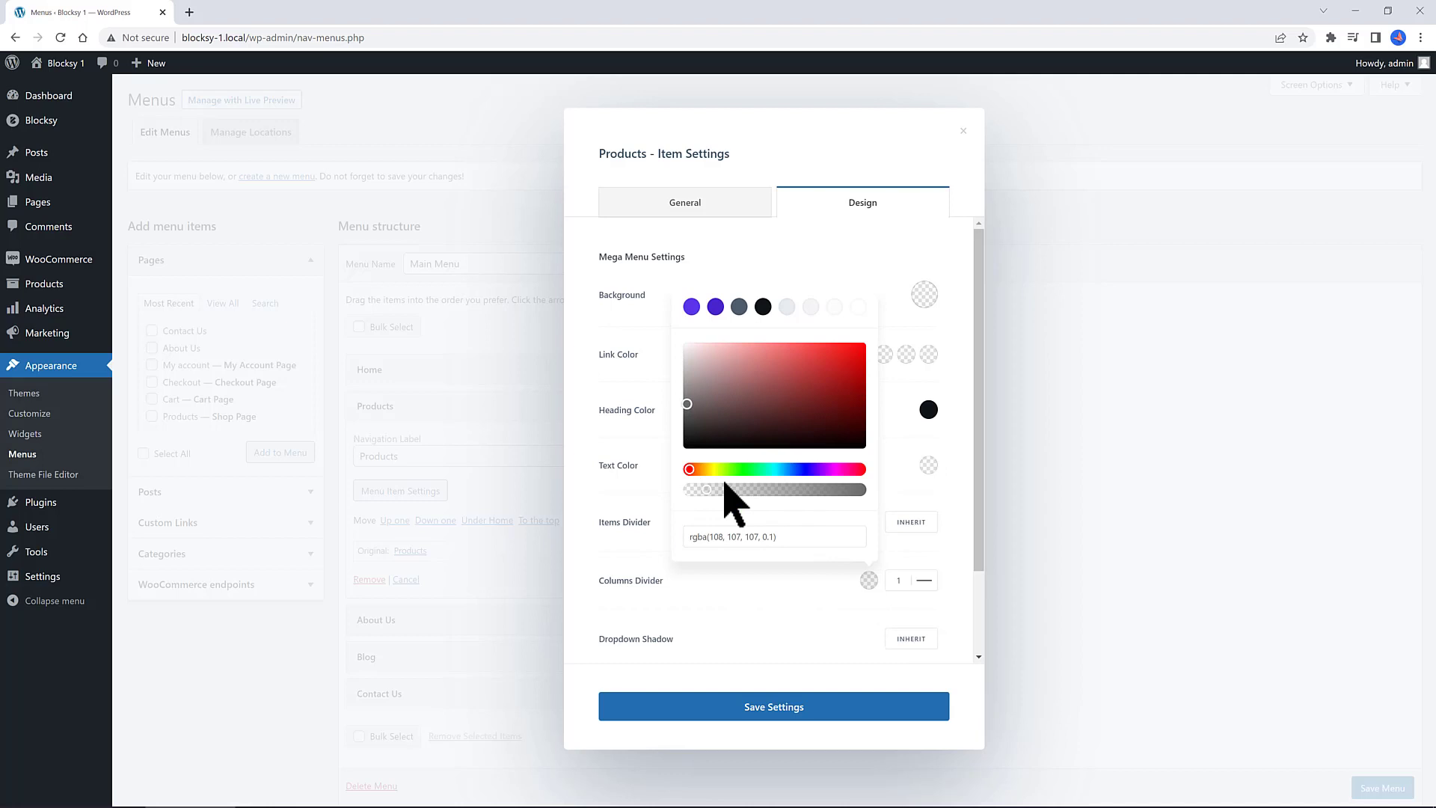
left_click(771, 707)
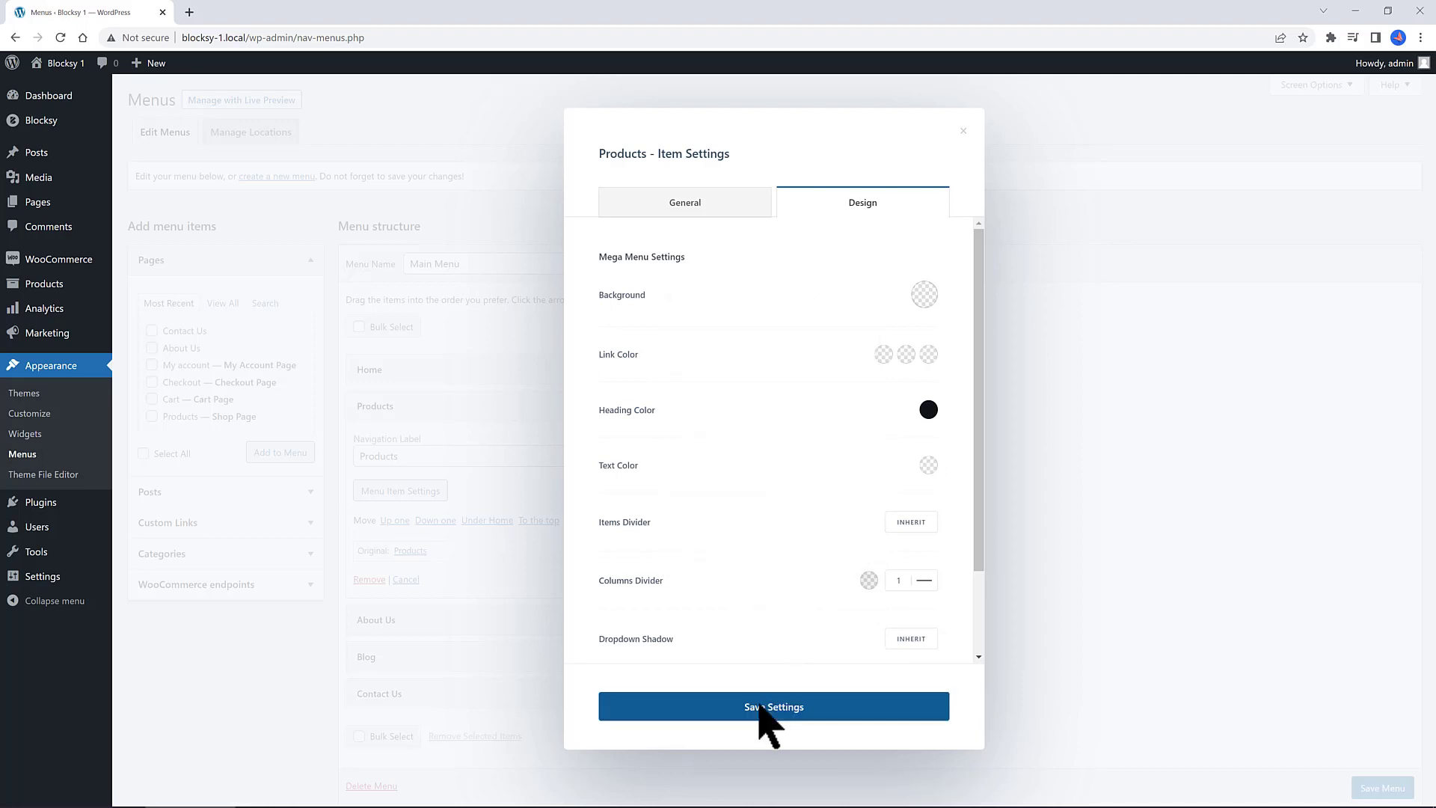
left_click(963, 132)
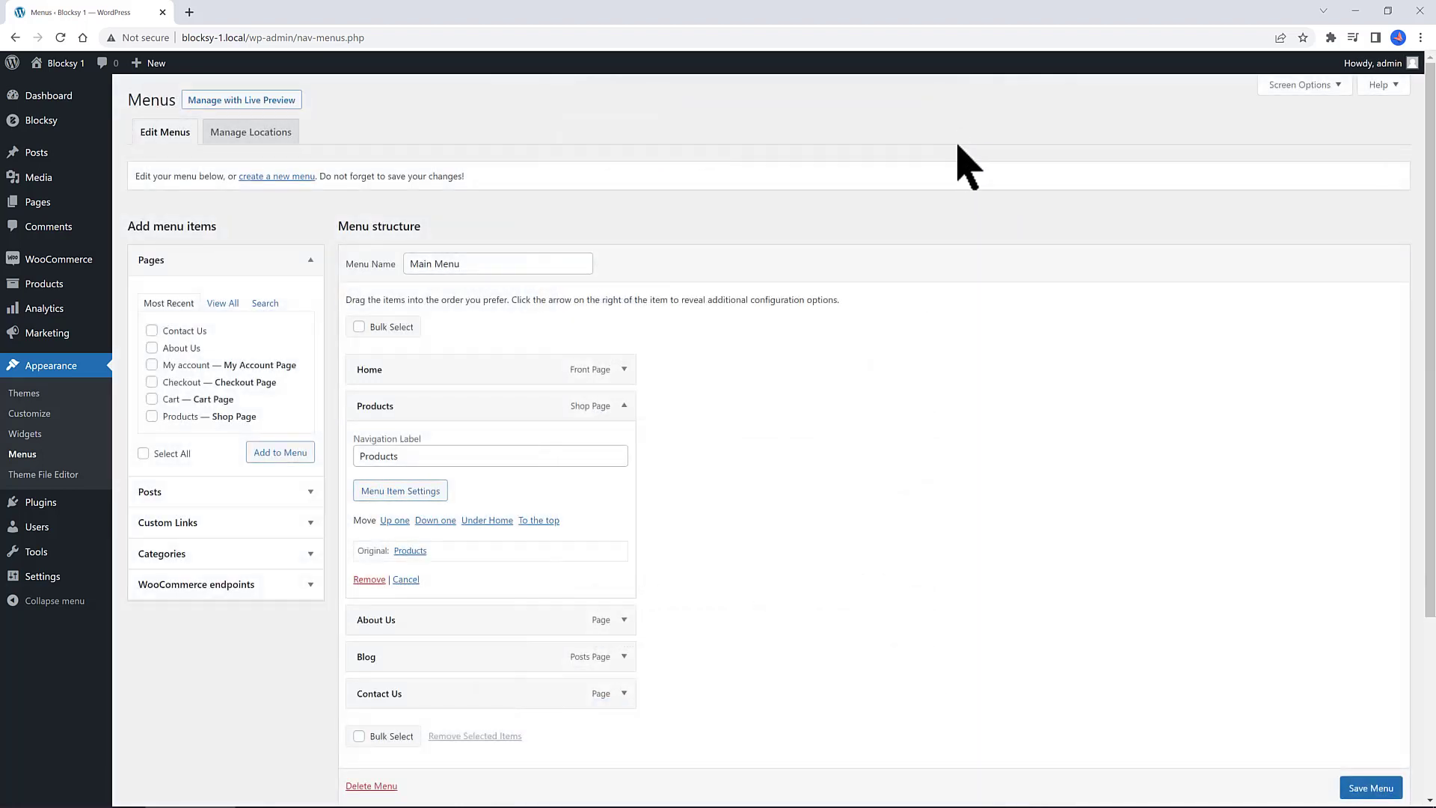
left_click(1374, 790)
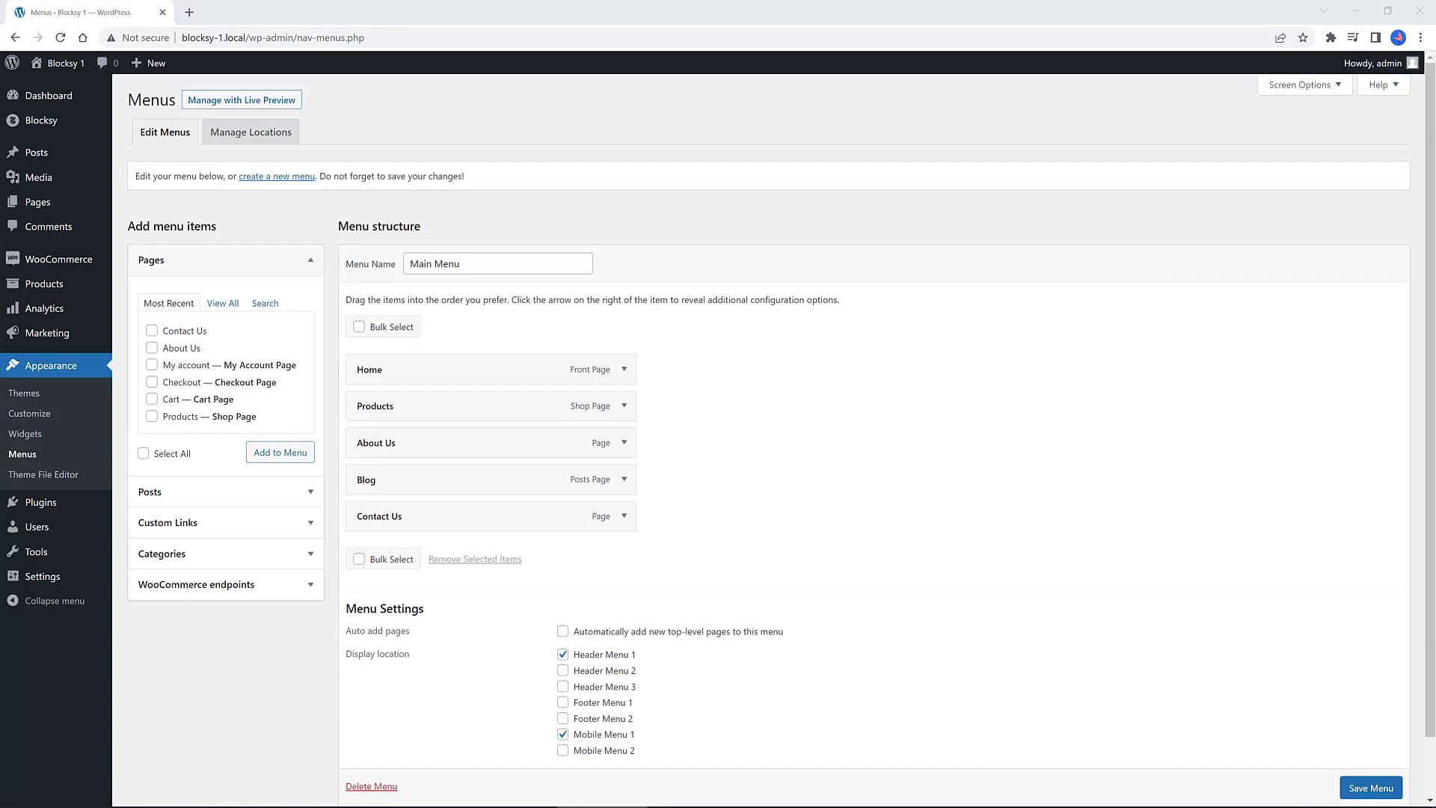
Add an 'Items for You' custom link with URL # and nest it under Products
left_click(230, 523)
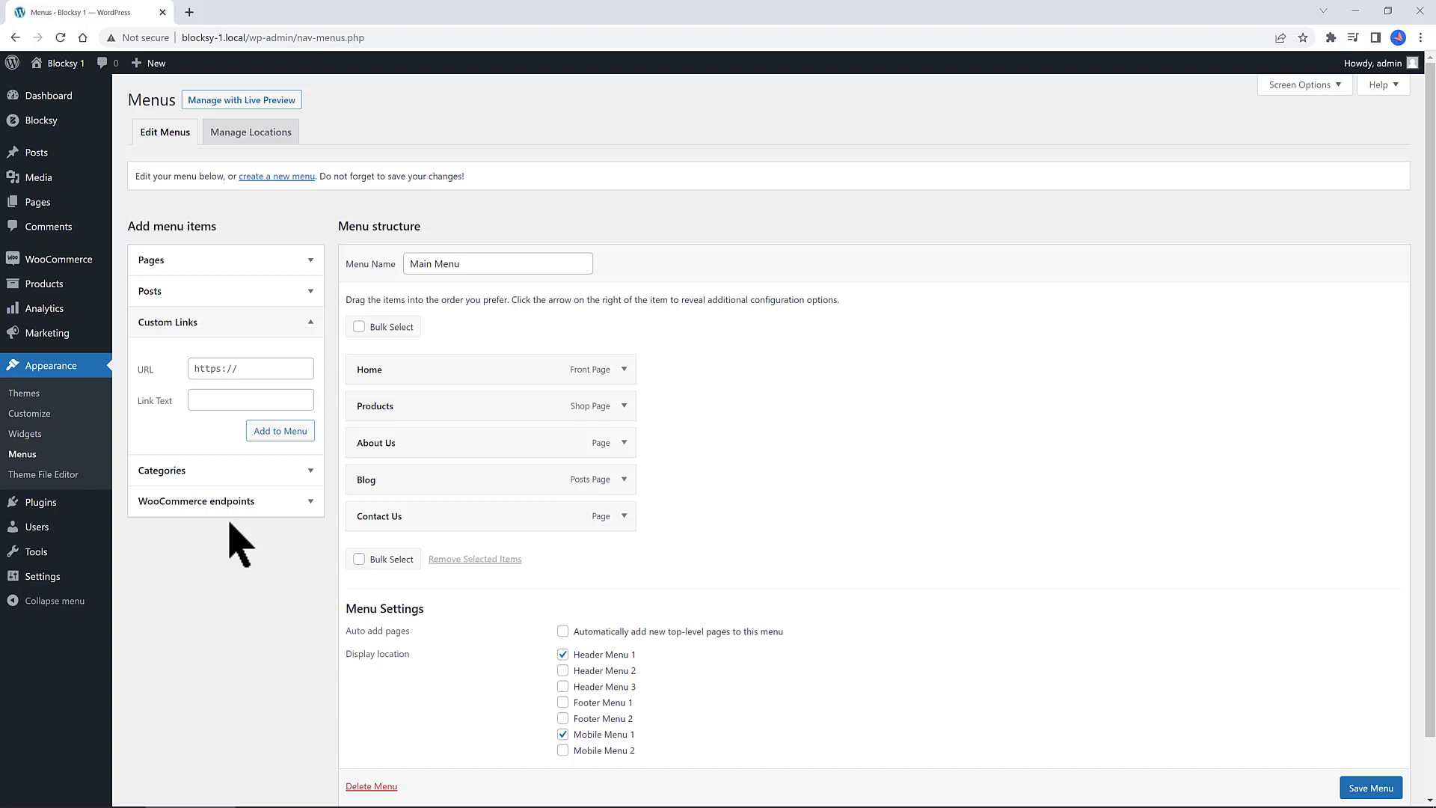
left_click(240, 367)
type("#")
left_click(198, 400)
type("Items for You")
left_click(273, 431)
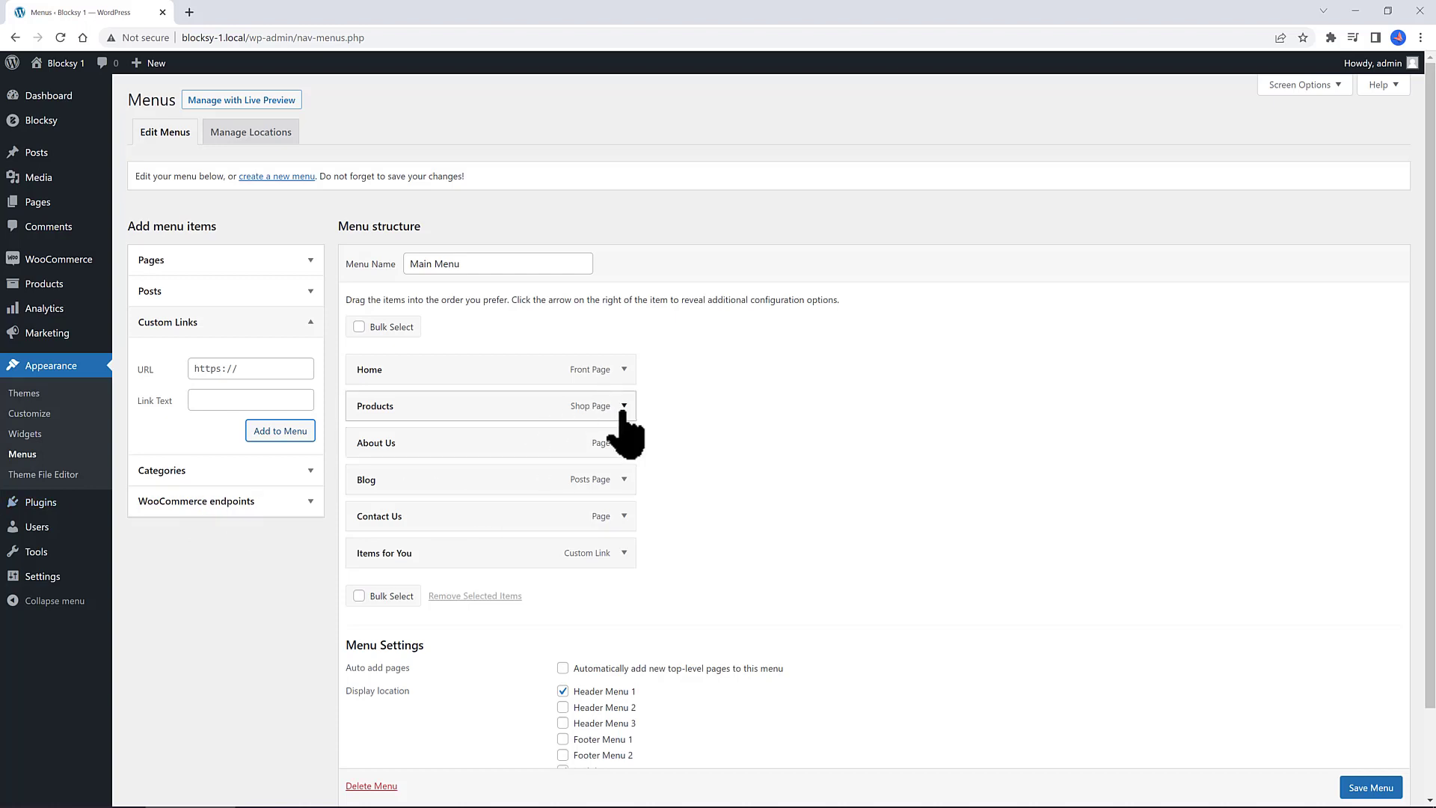
left_click_drag(453, 553, 600, 415)
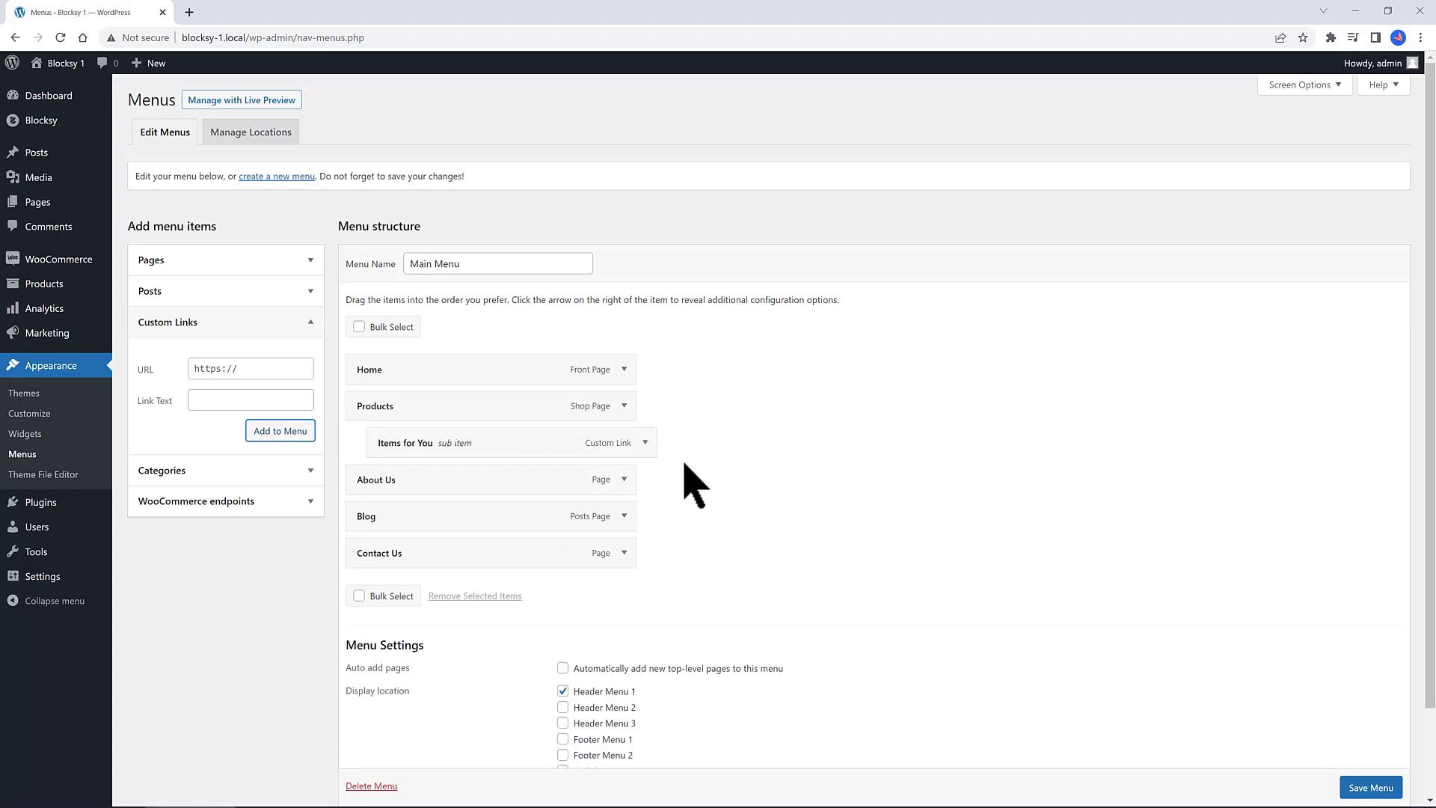
Make Items for You show the Products content block with its label disabled, and save the menu
left_click(645, 443)
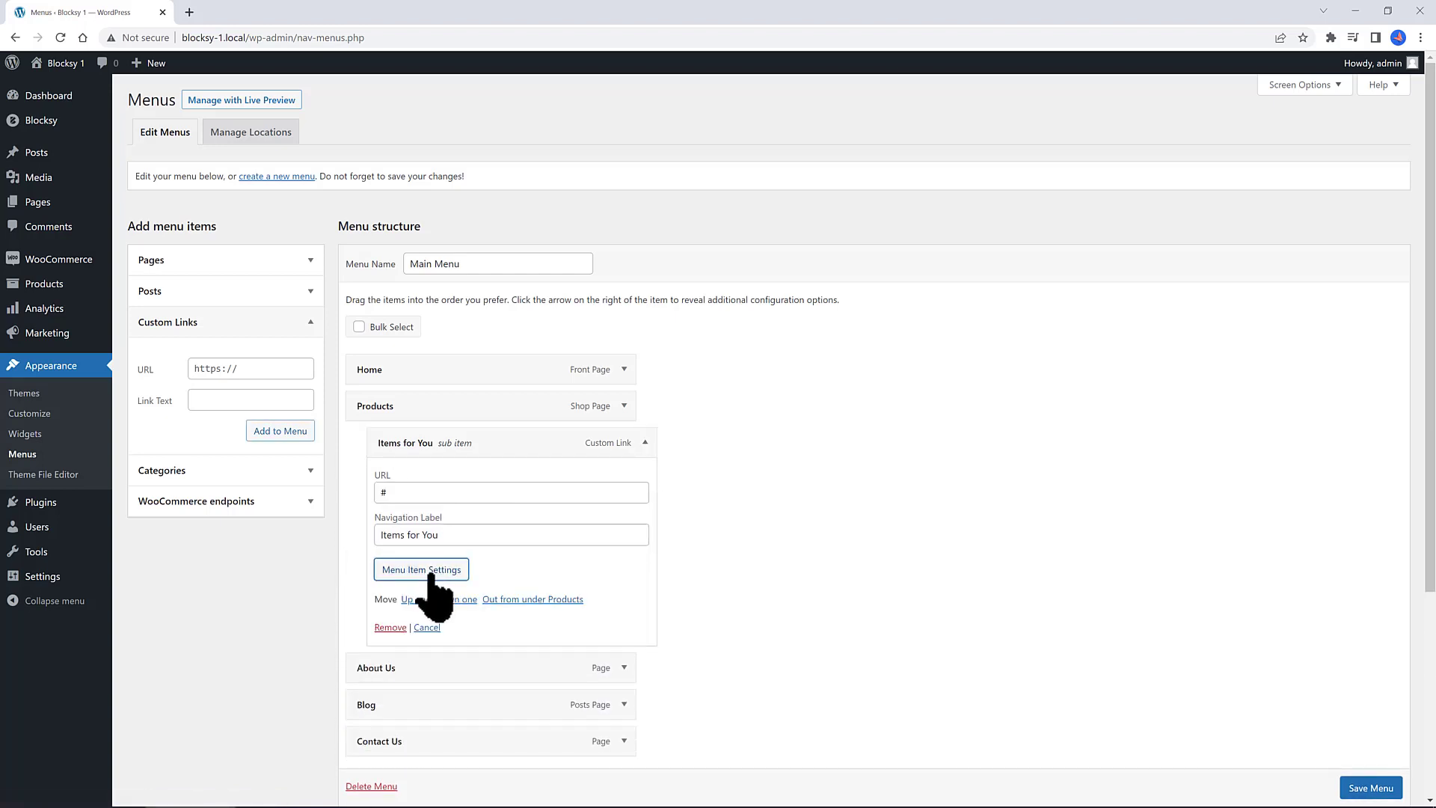
left_click(422, 570)
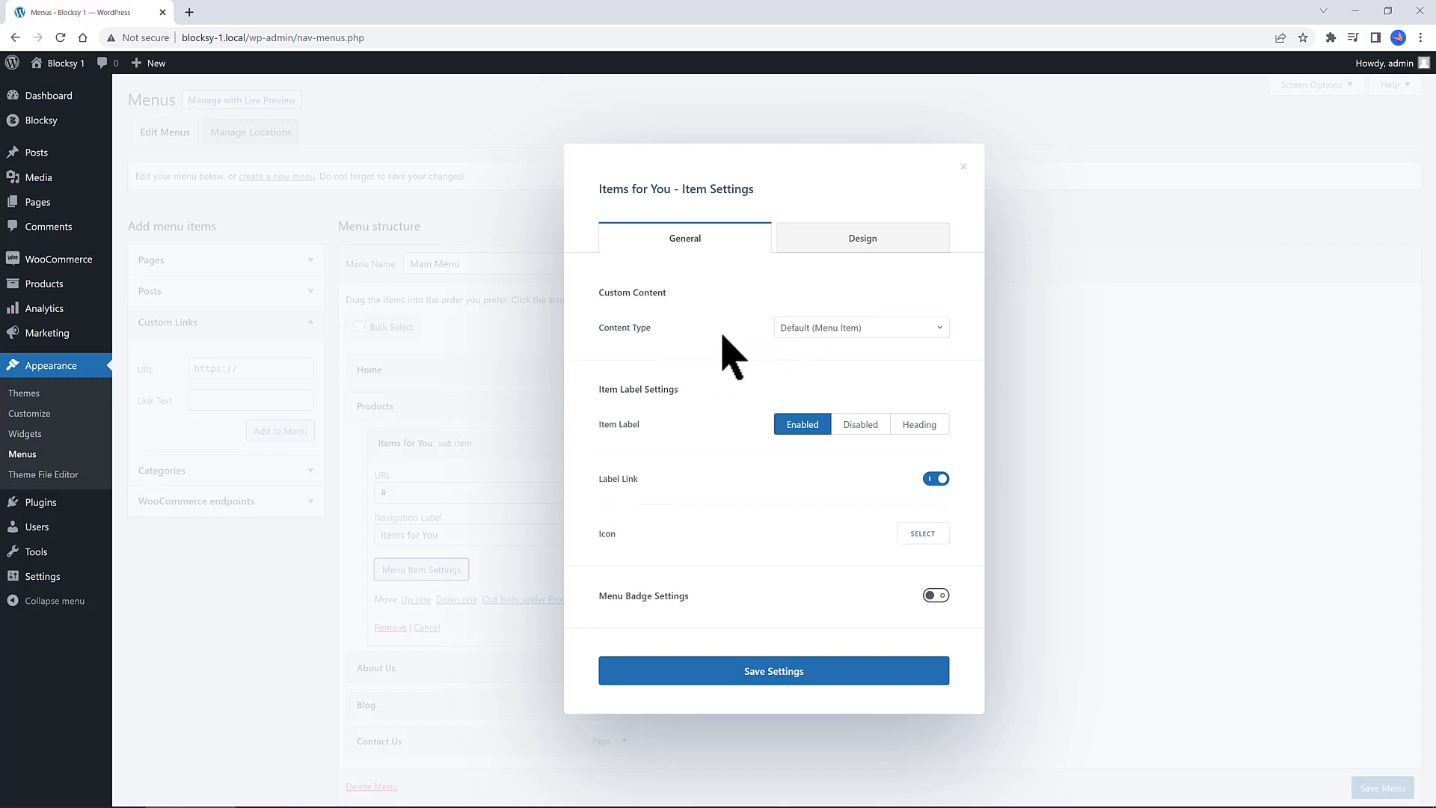
left_click(836, 329)
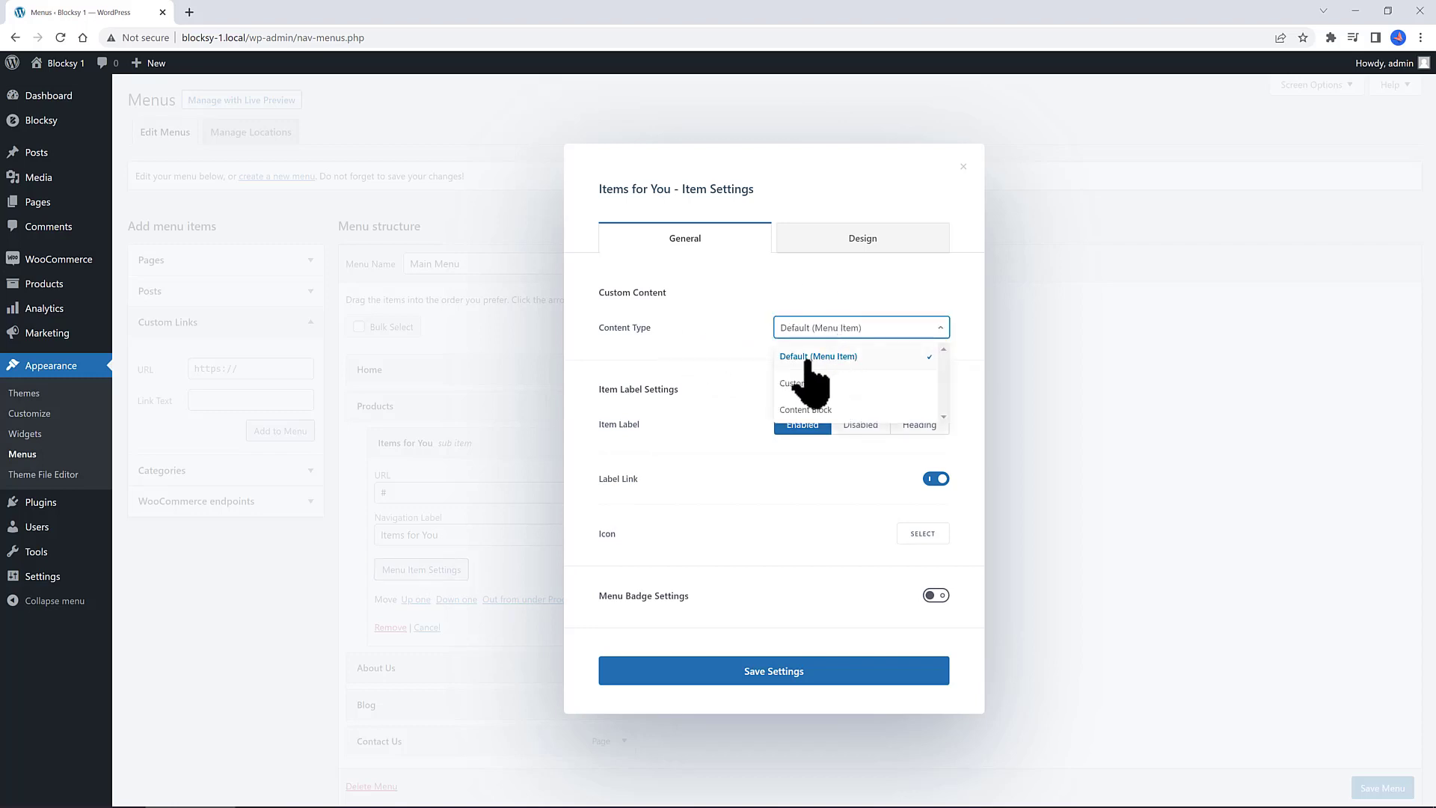
left_click(778, 411)
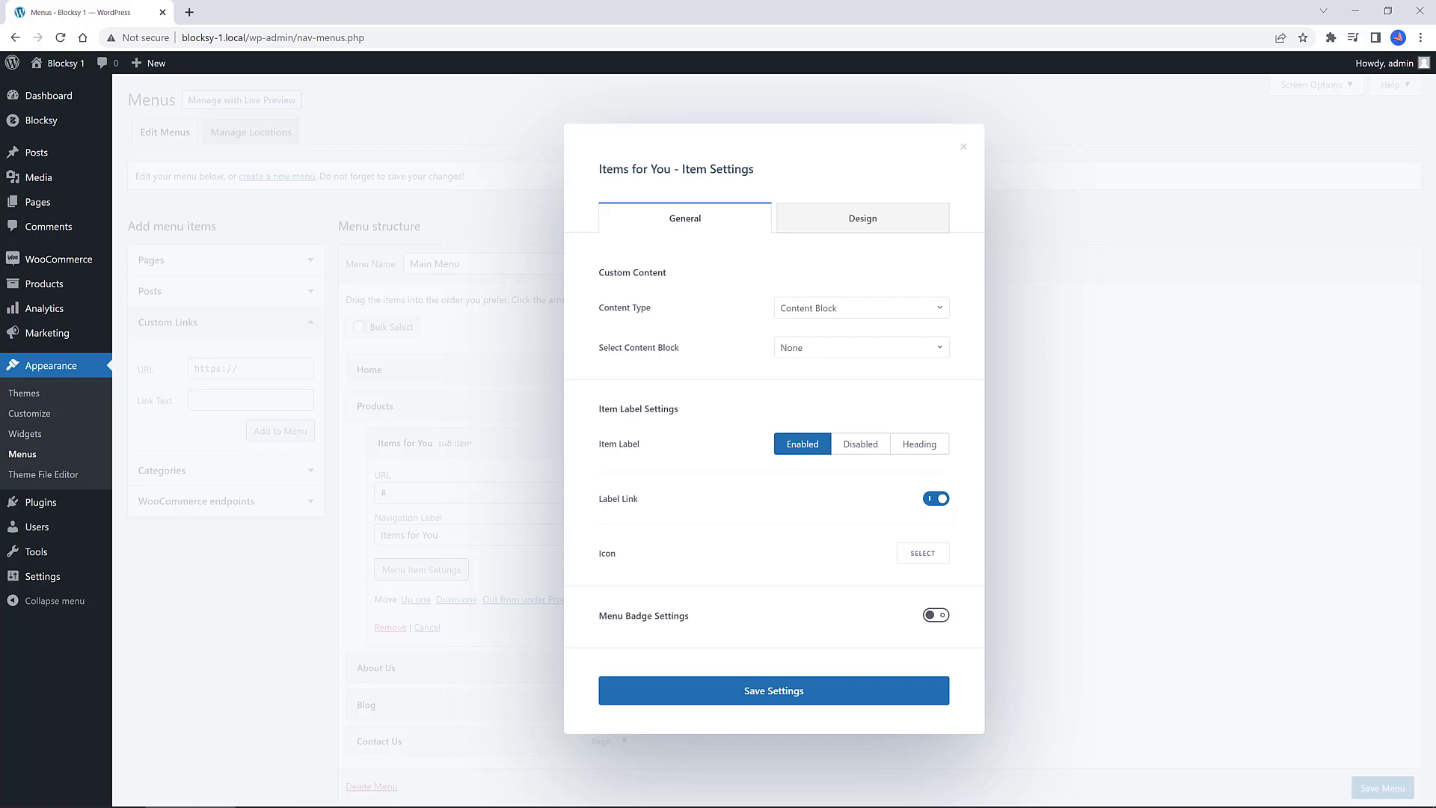
left_click(844, 350)
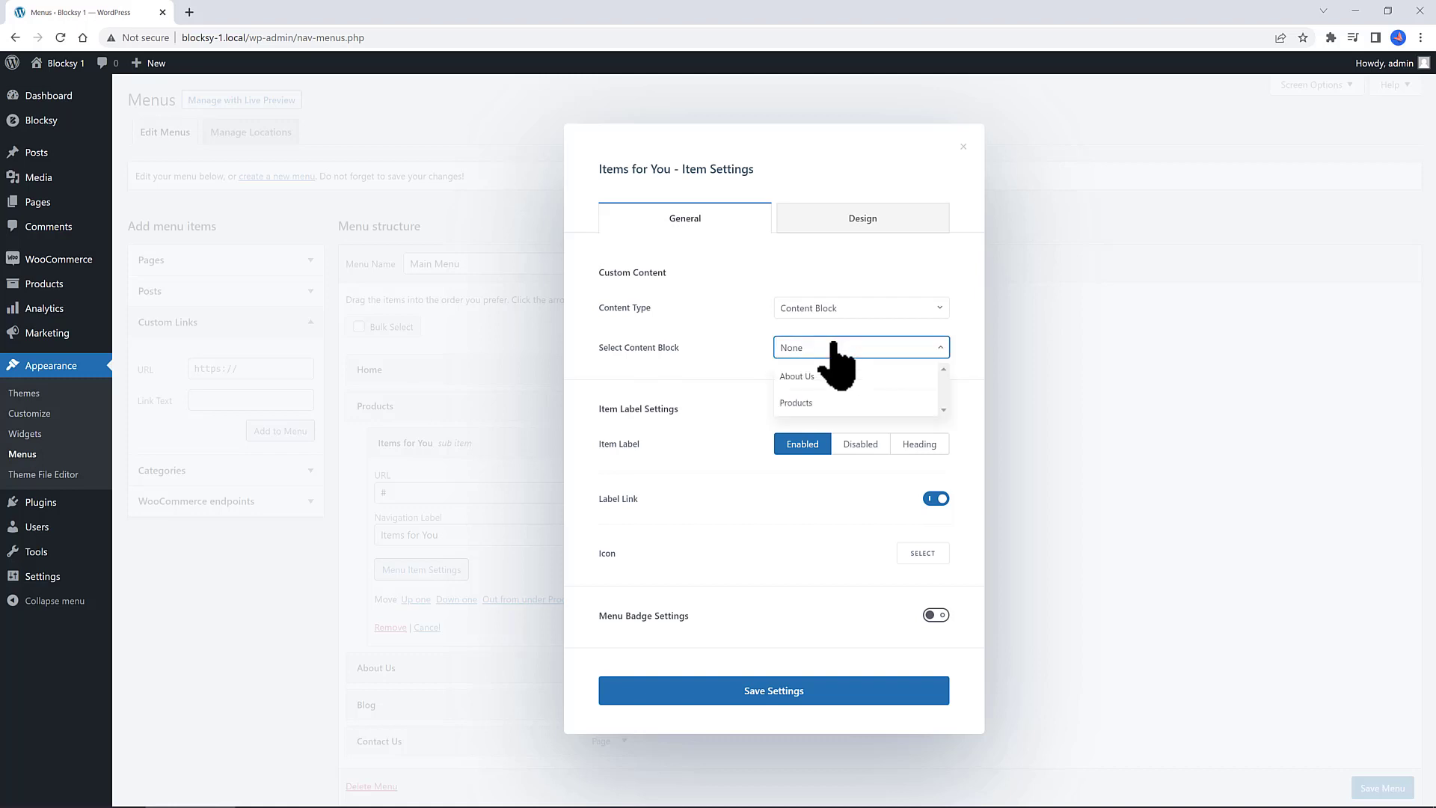
left_click(789, 404)
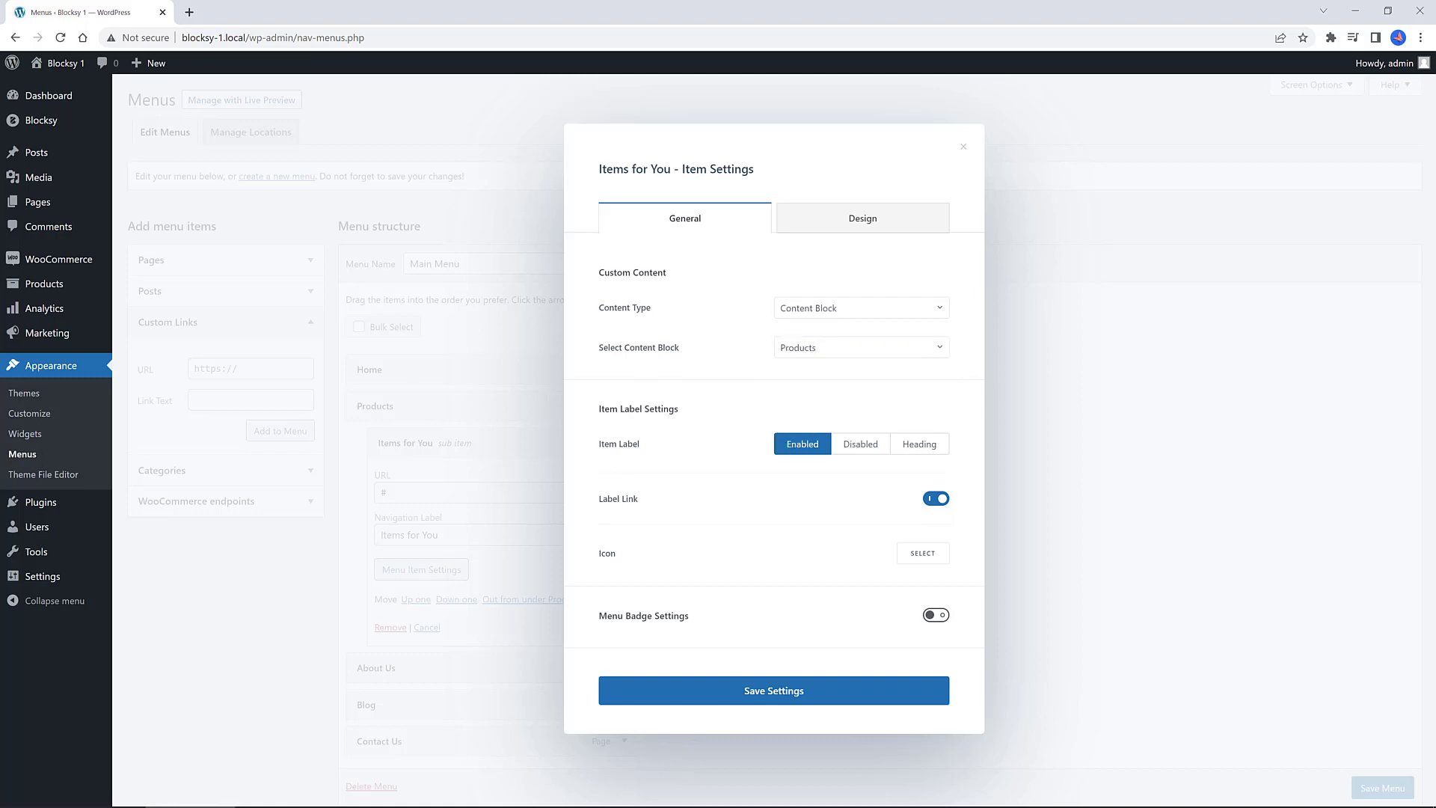
left_click(860, 444)
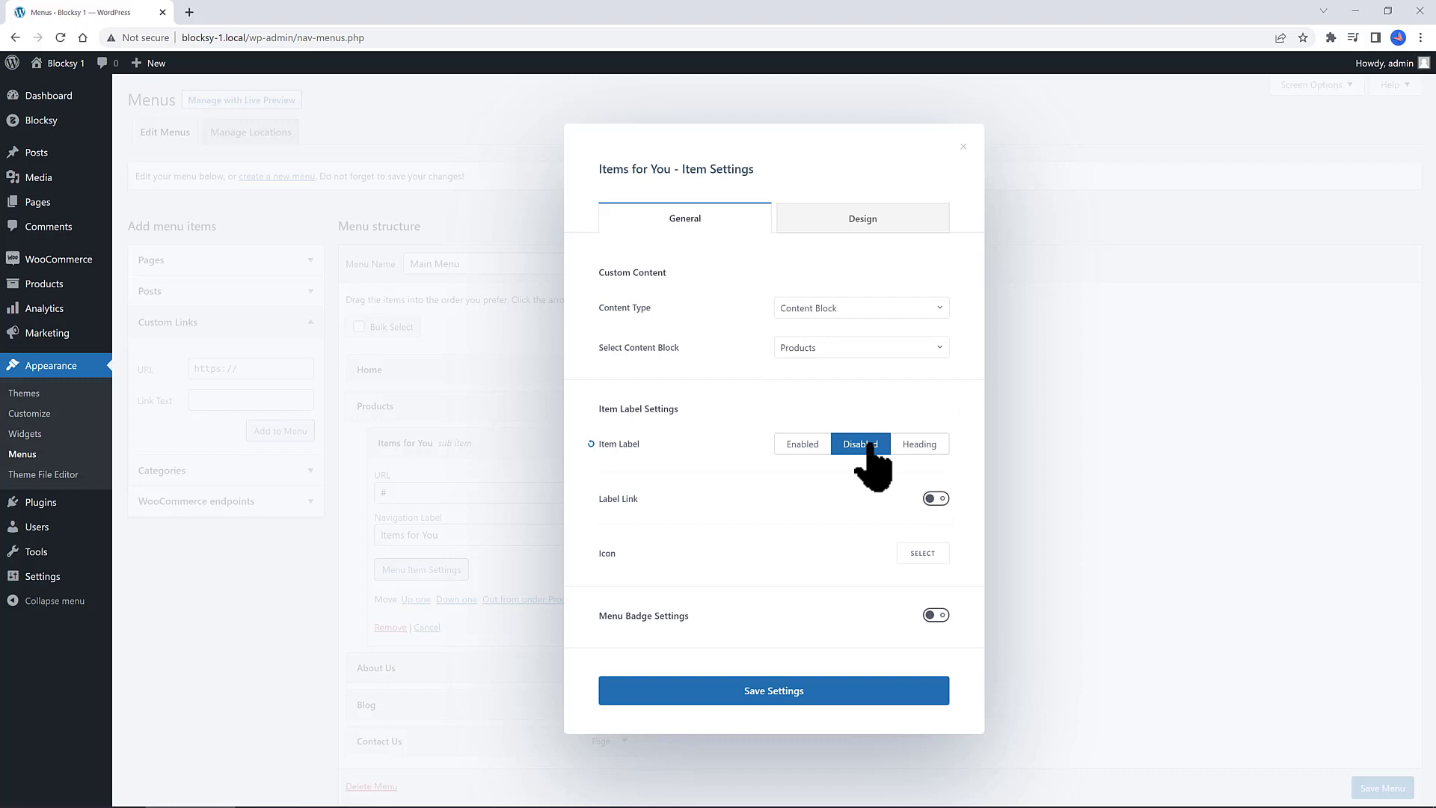
left_click(774, 690)
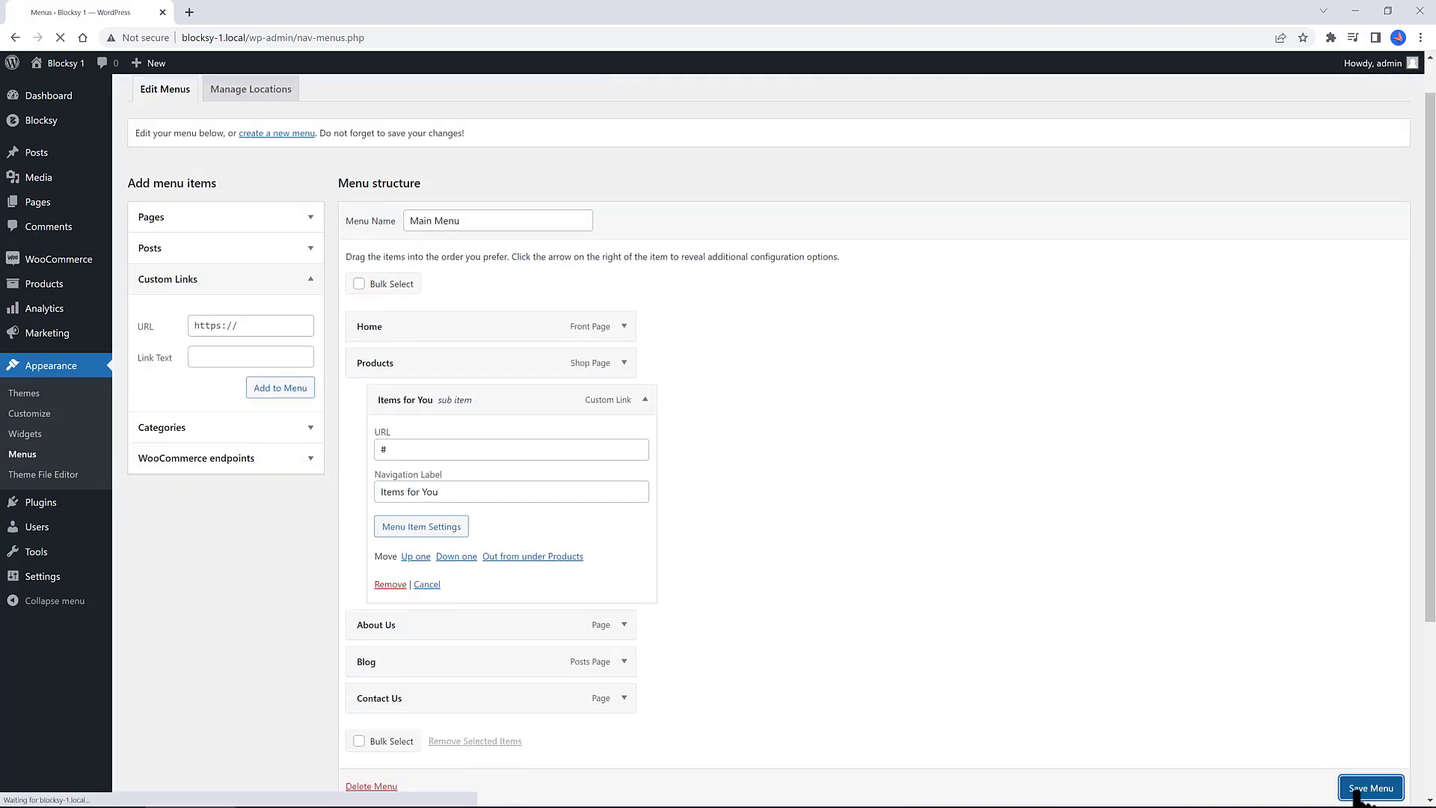
left_click(1370, 787)
middle_click(16, 37)
left_click(264, 10)
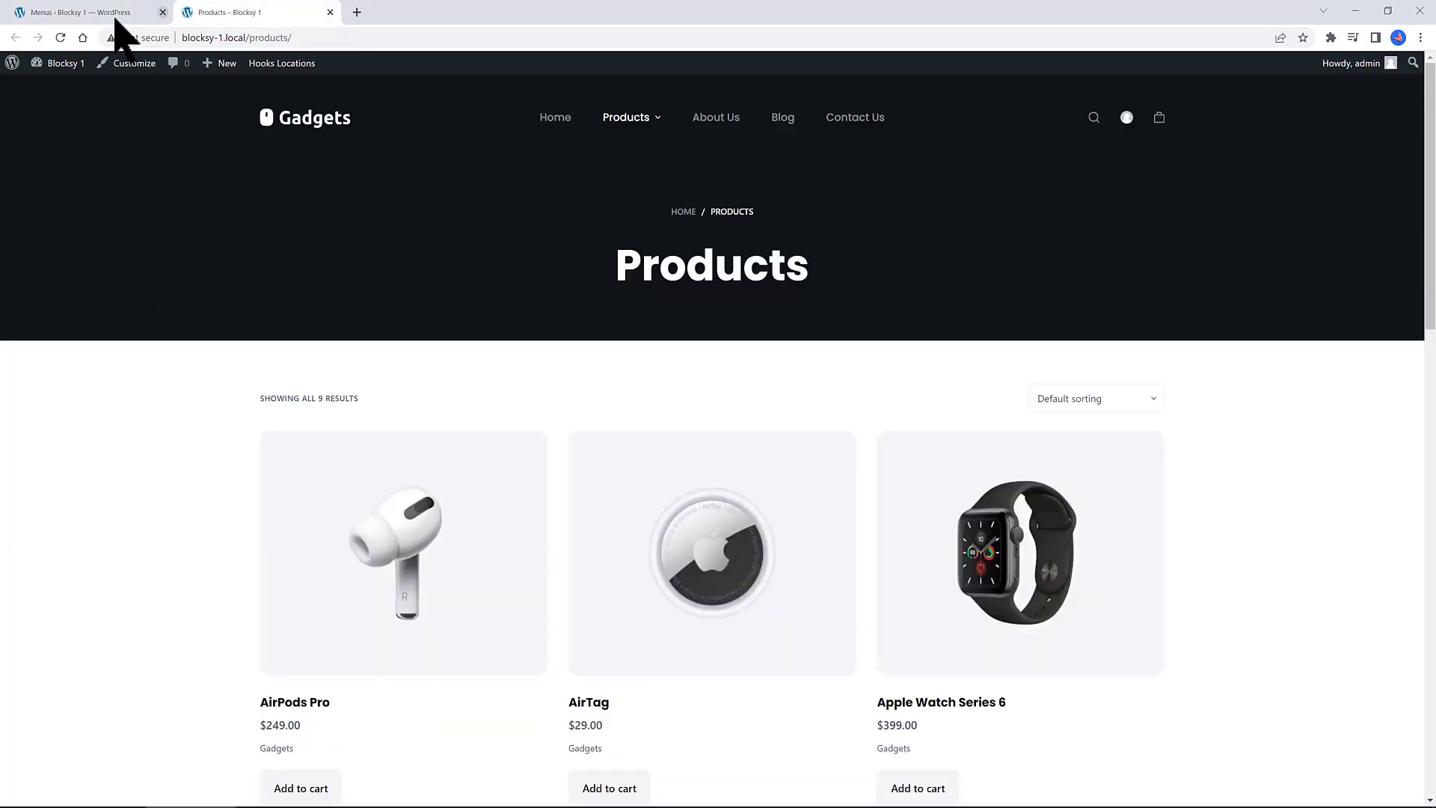
left_click(60, 37)
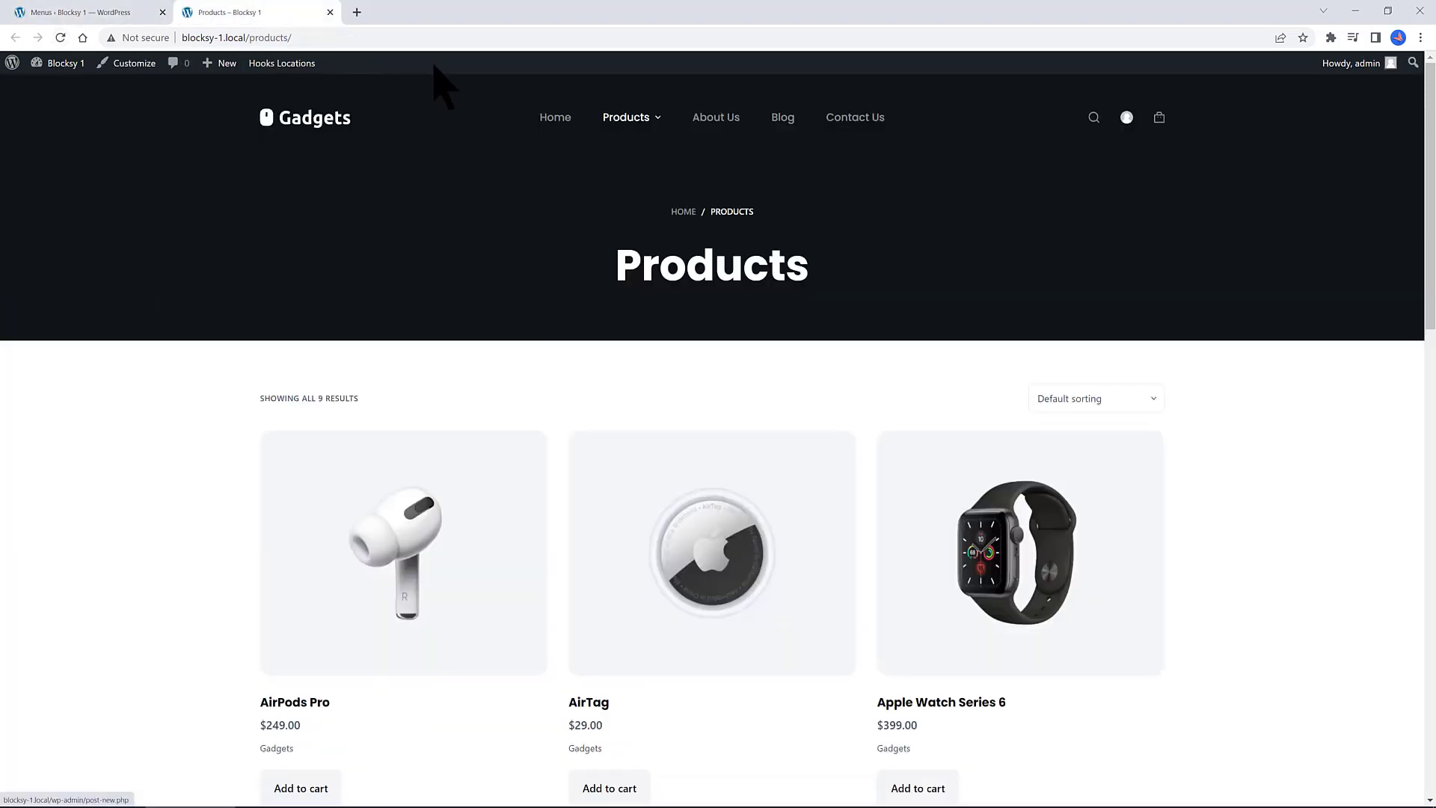
mouse_move(629, 131)
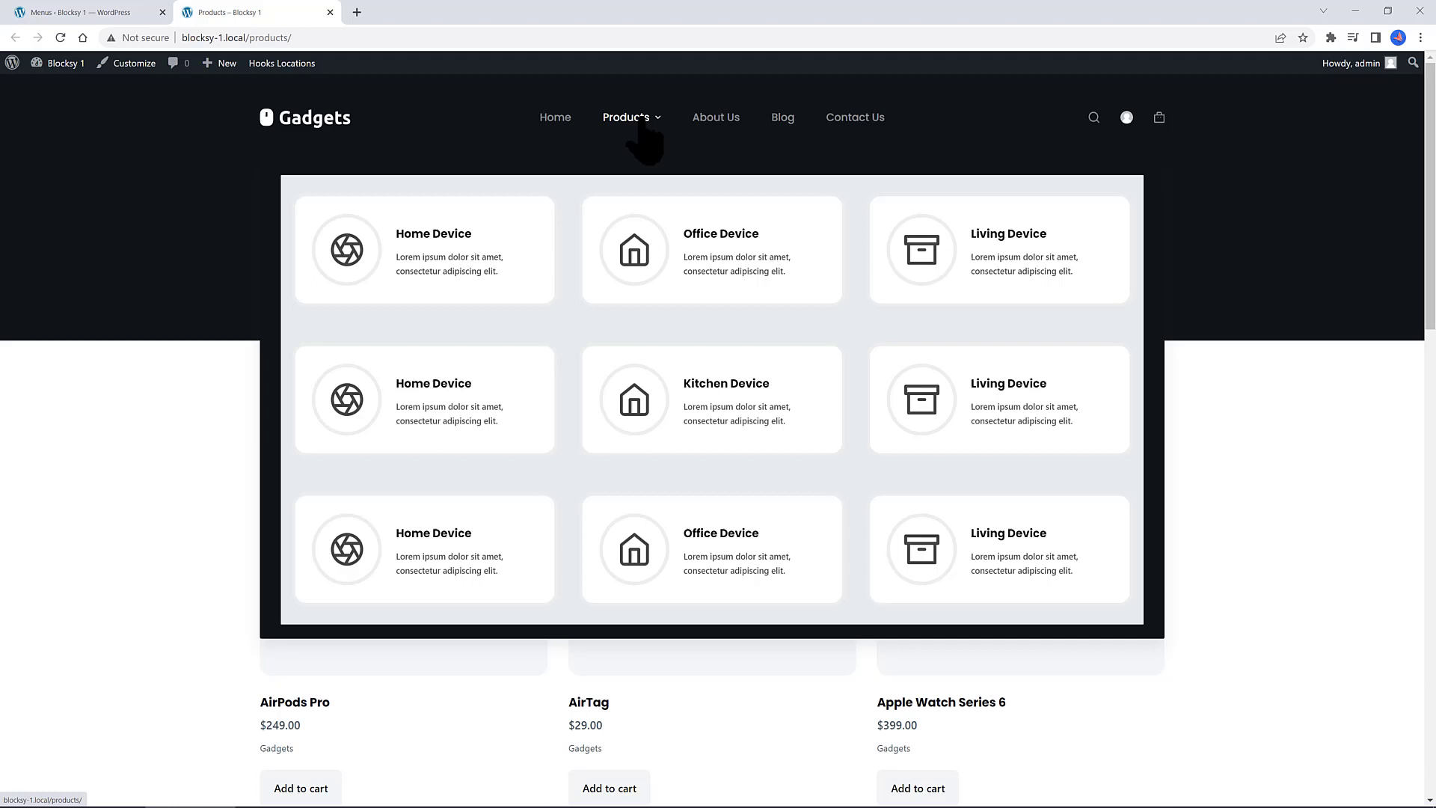
key("ctrl+w")
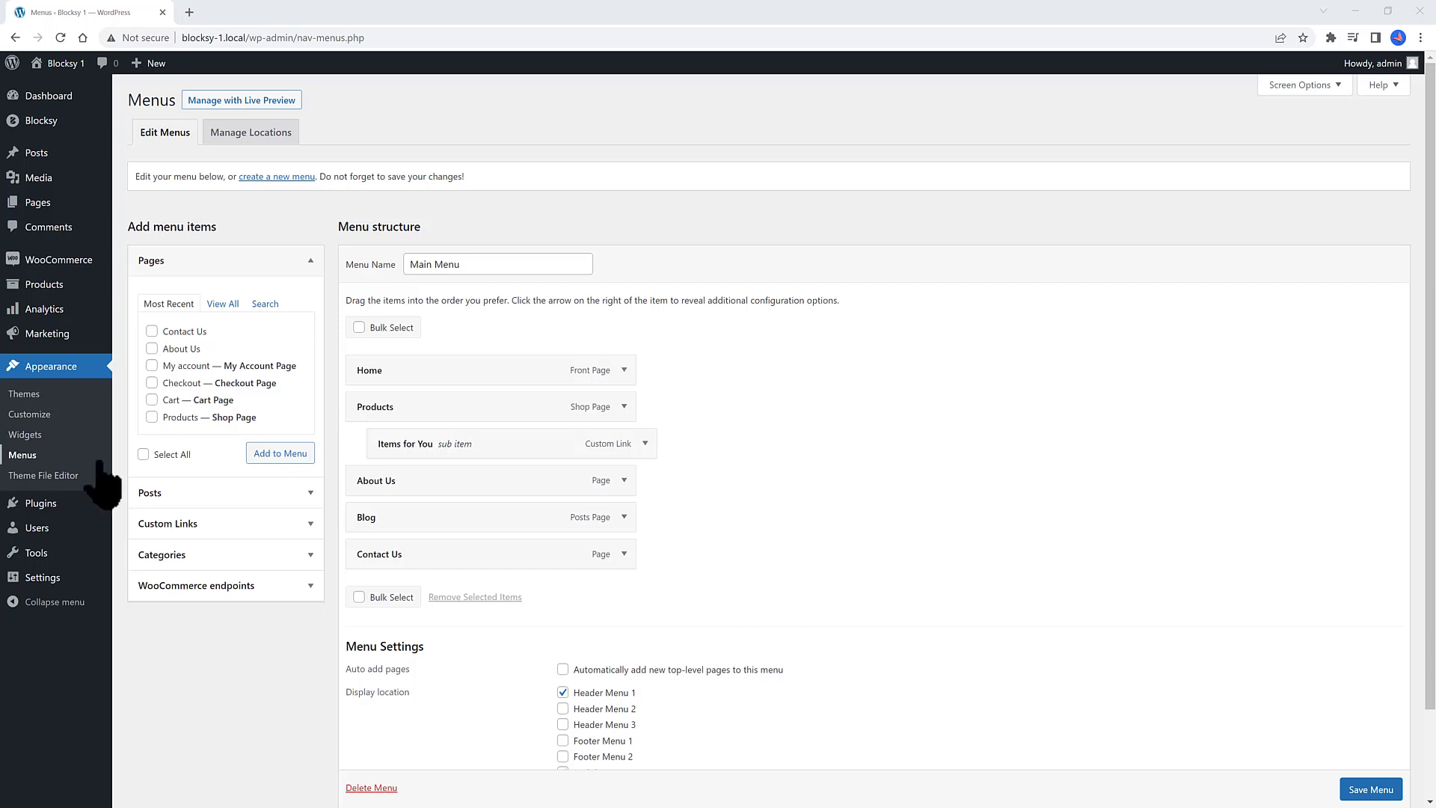
Add a 'Test' custom link with URL # and nest it under About Us
left_click(219, 525)
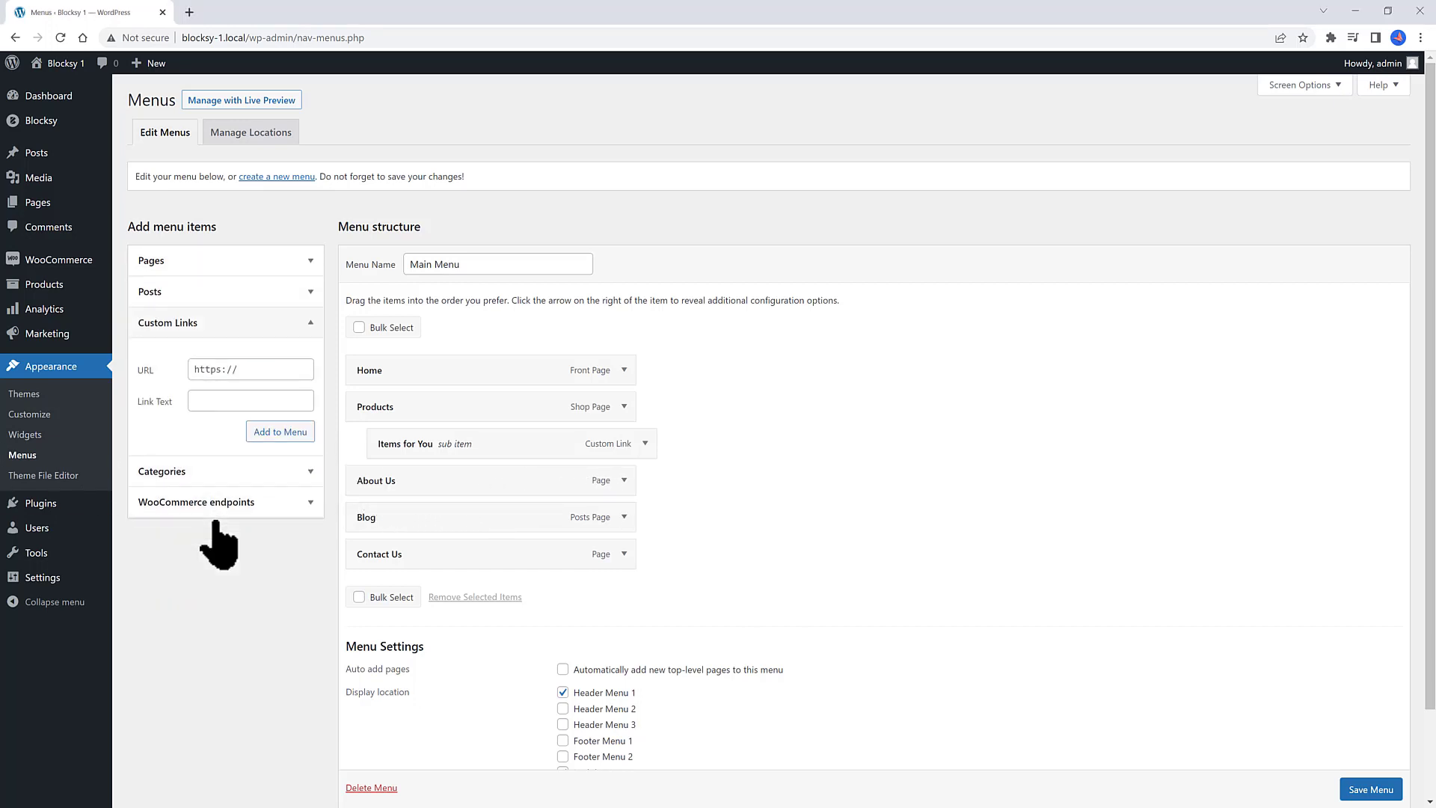
left_click(210, 370)
key("ctrl+a")
type("#")
left_click(201, 399)
type("Test")
left_click(262, 440)
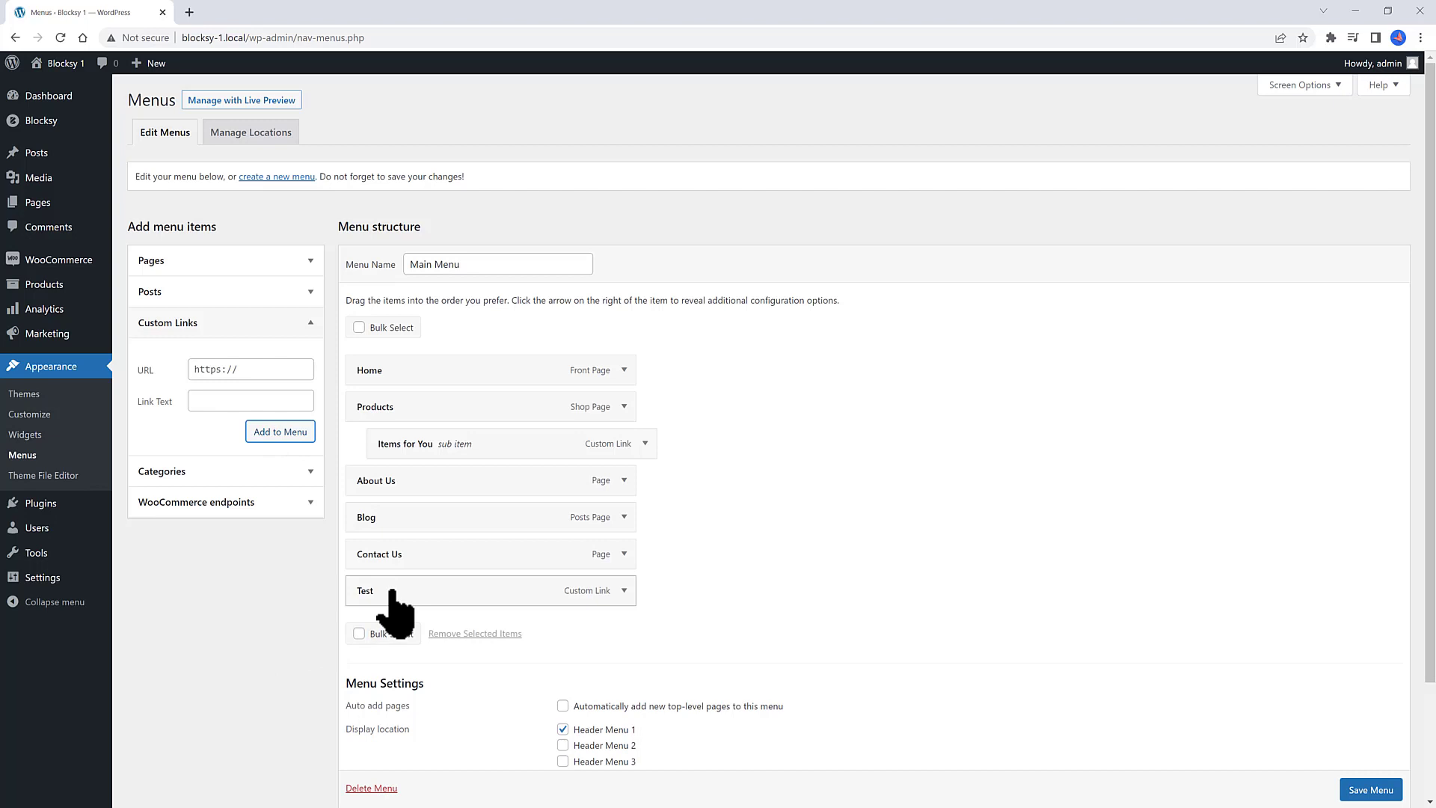
left_click_drag(392, 591, 414, 511)
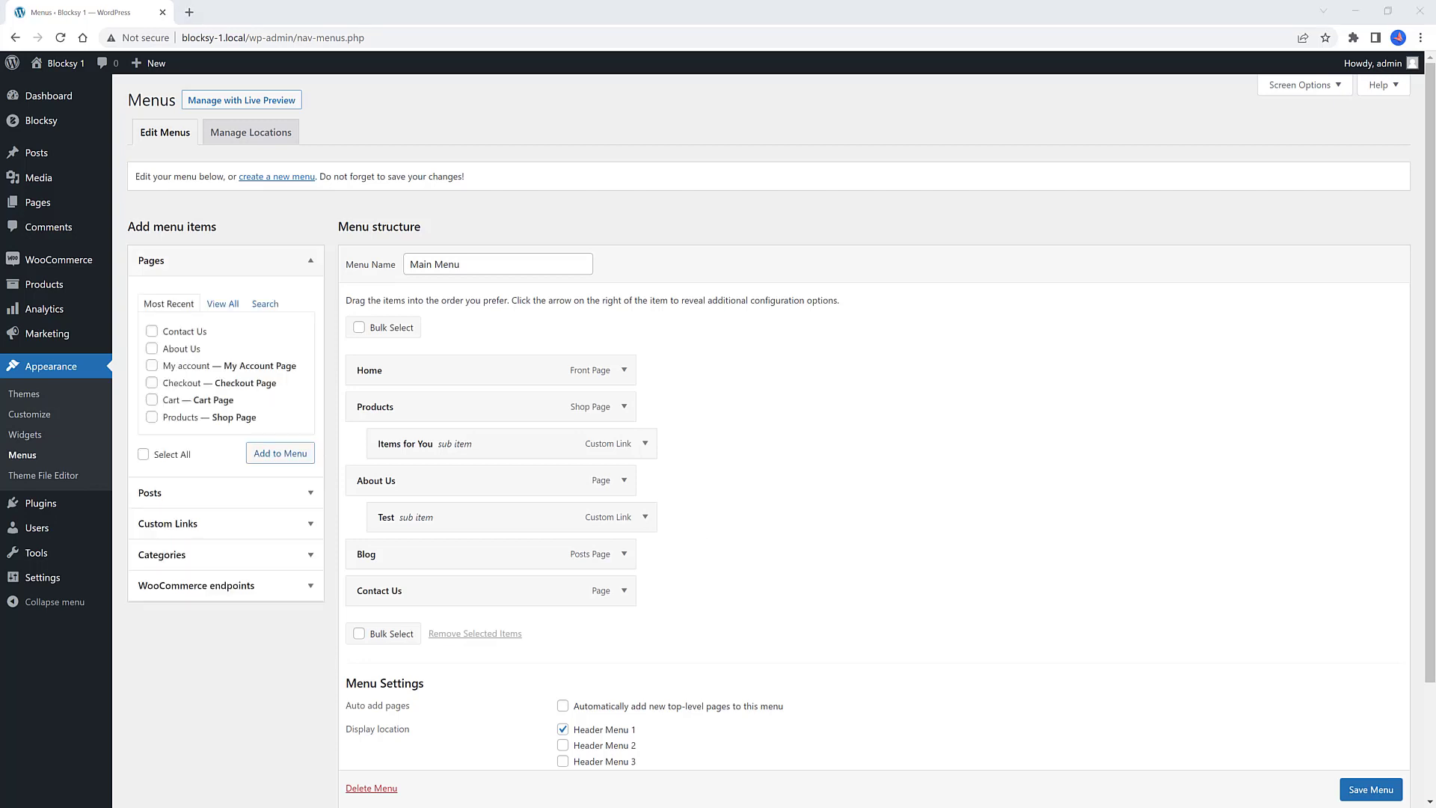
Keep the About Us mega menu's Dropdown Width at Content Width and save its settings
left_click(624, 483)
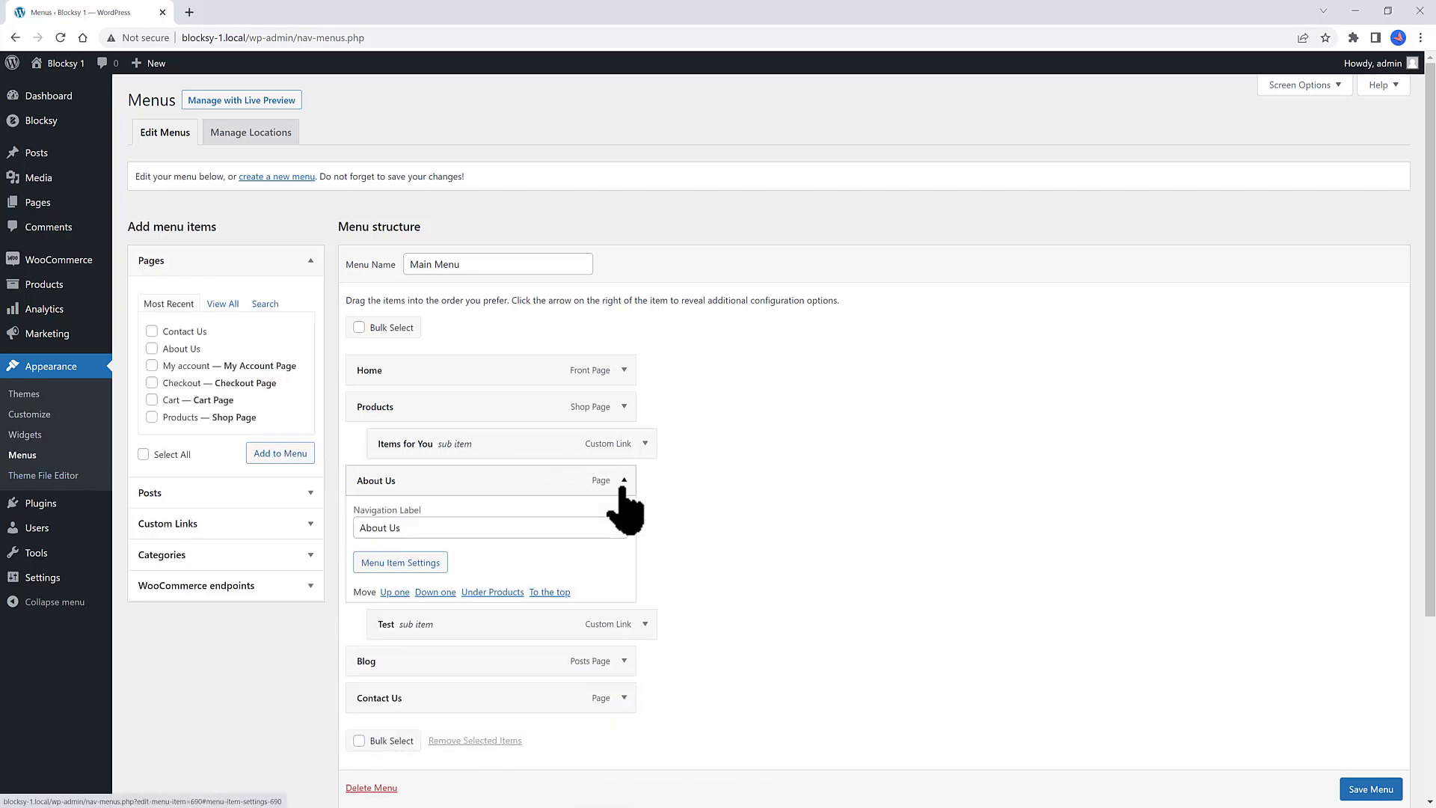
left_click(406, 564)
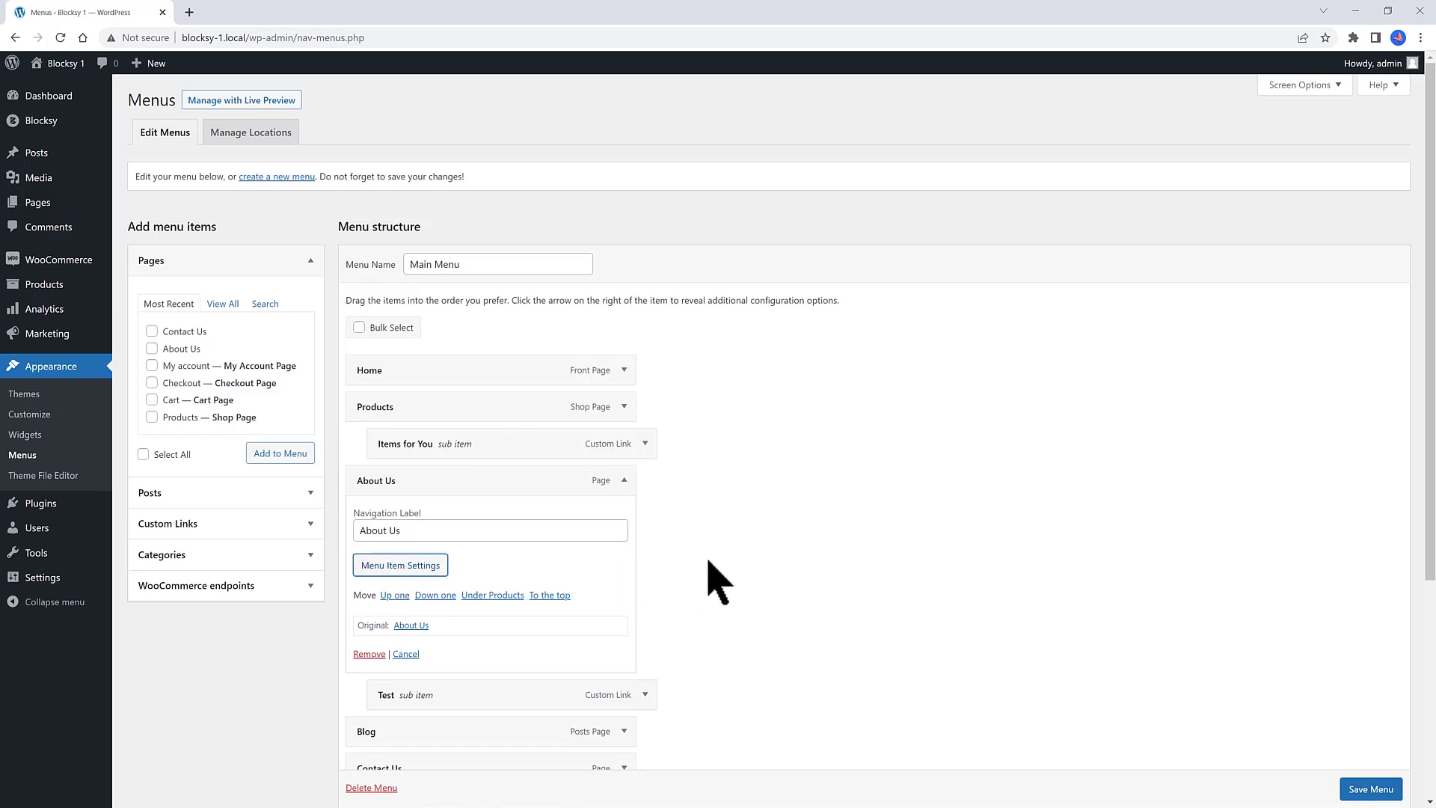
left_click(842, 308)
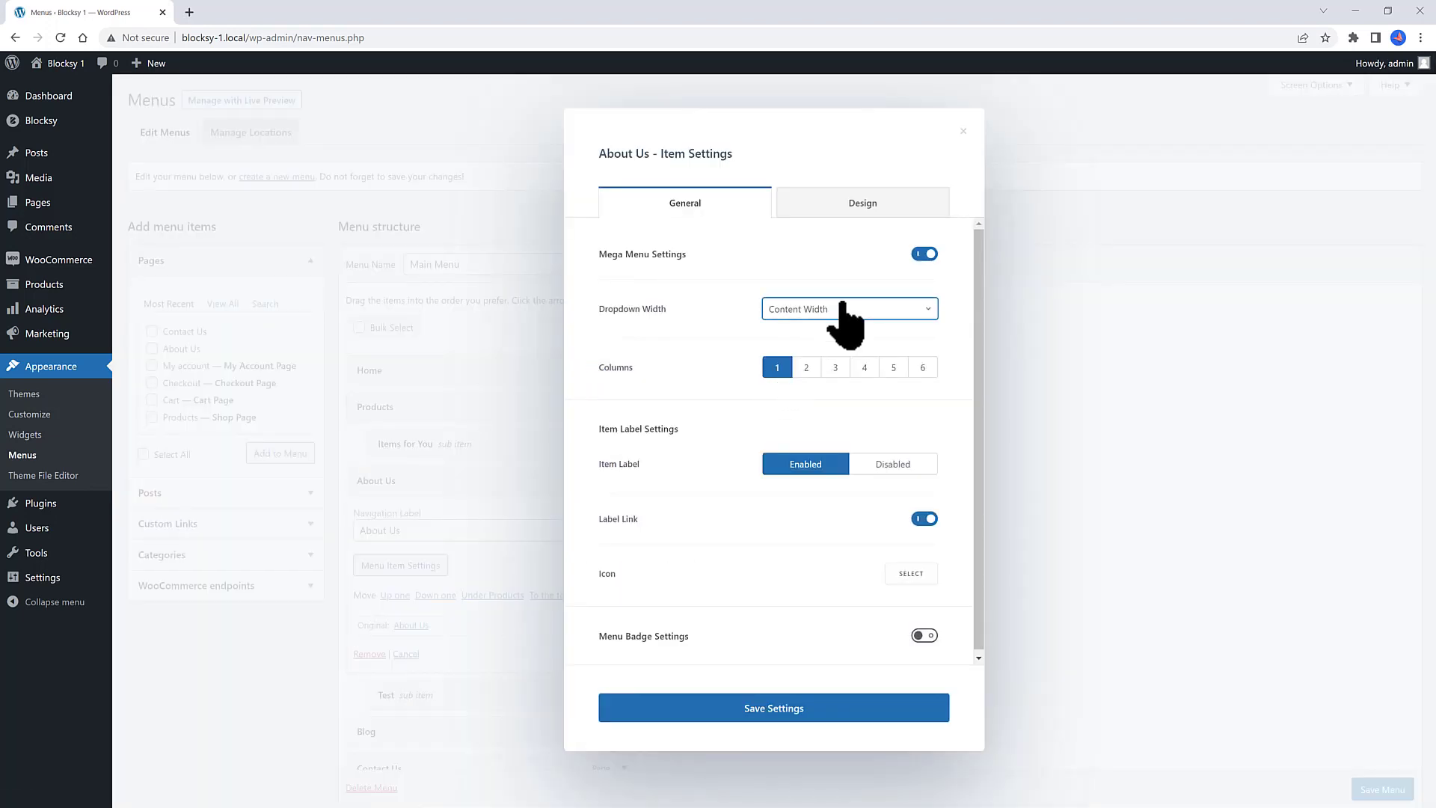
left_click(843, 307)
left_click(843, 305)
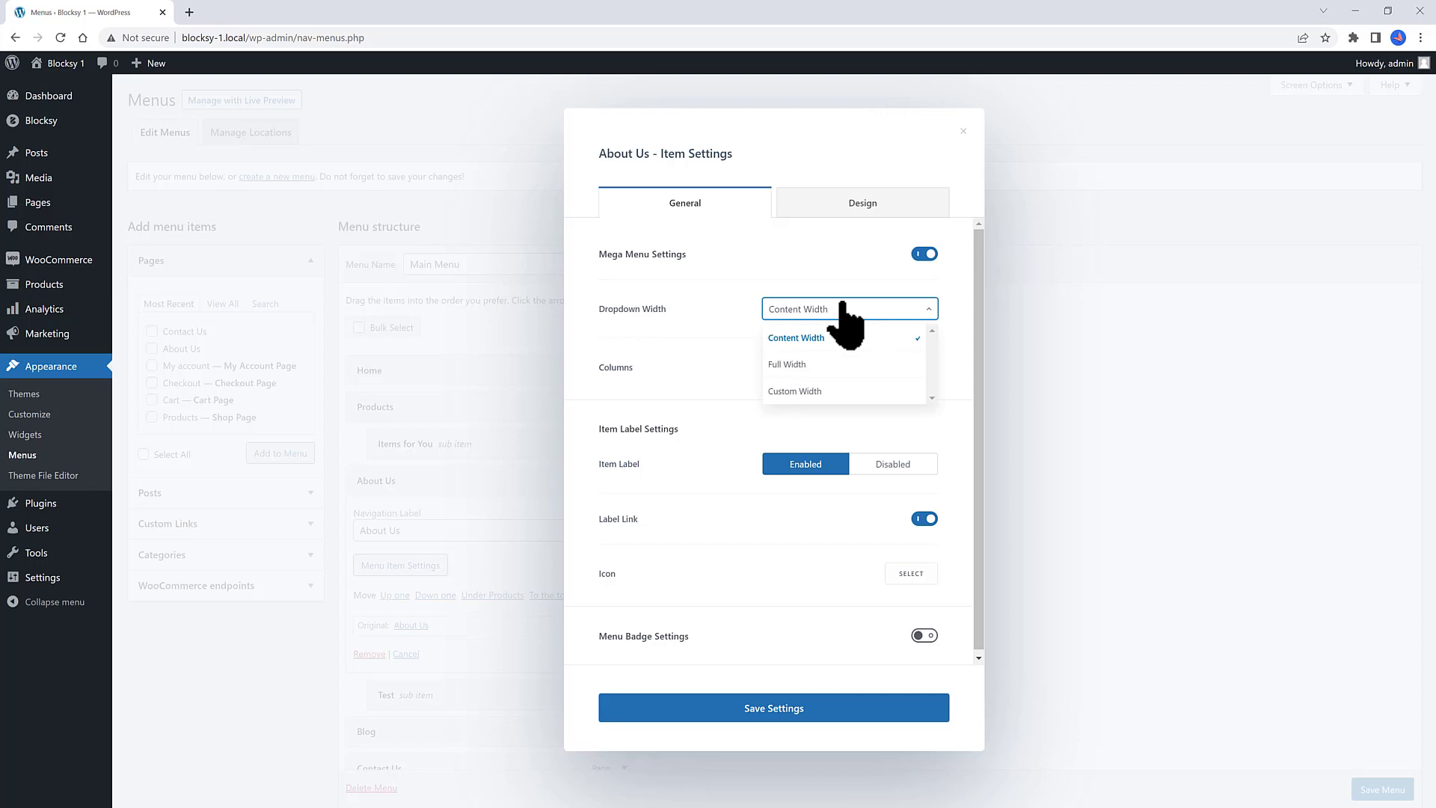
left_click(809, 337)
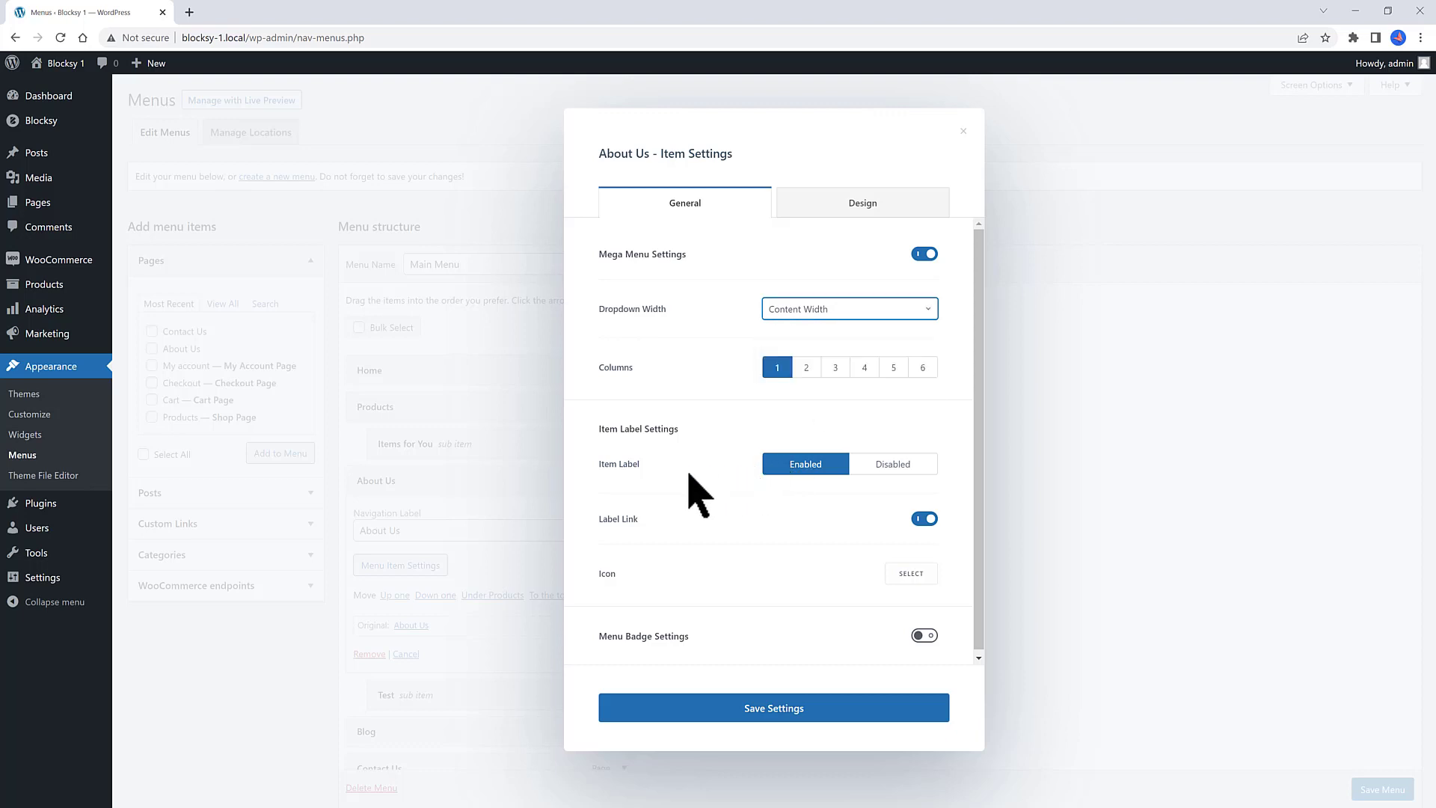
left_click(800, 709)
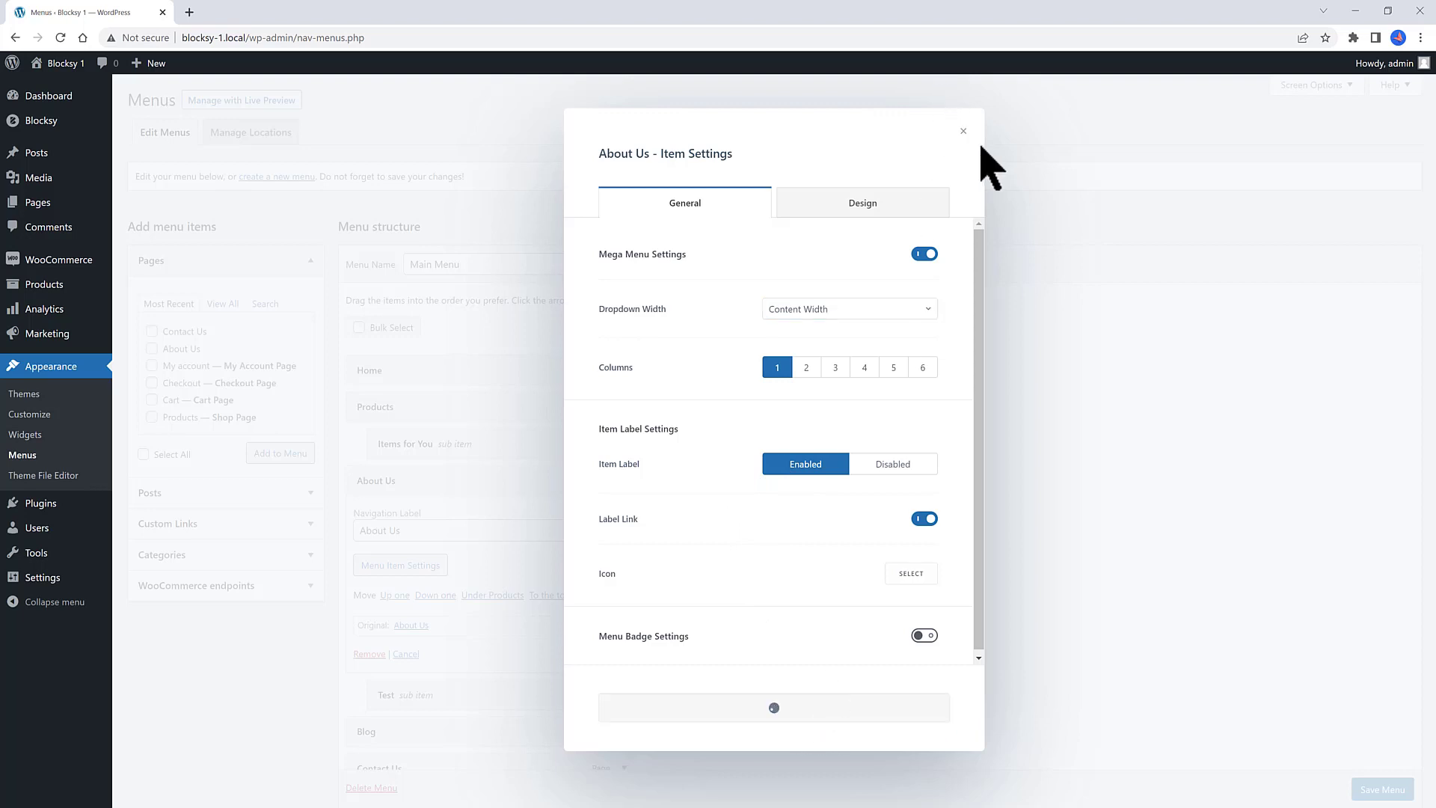
left_click(639, 566)
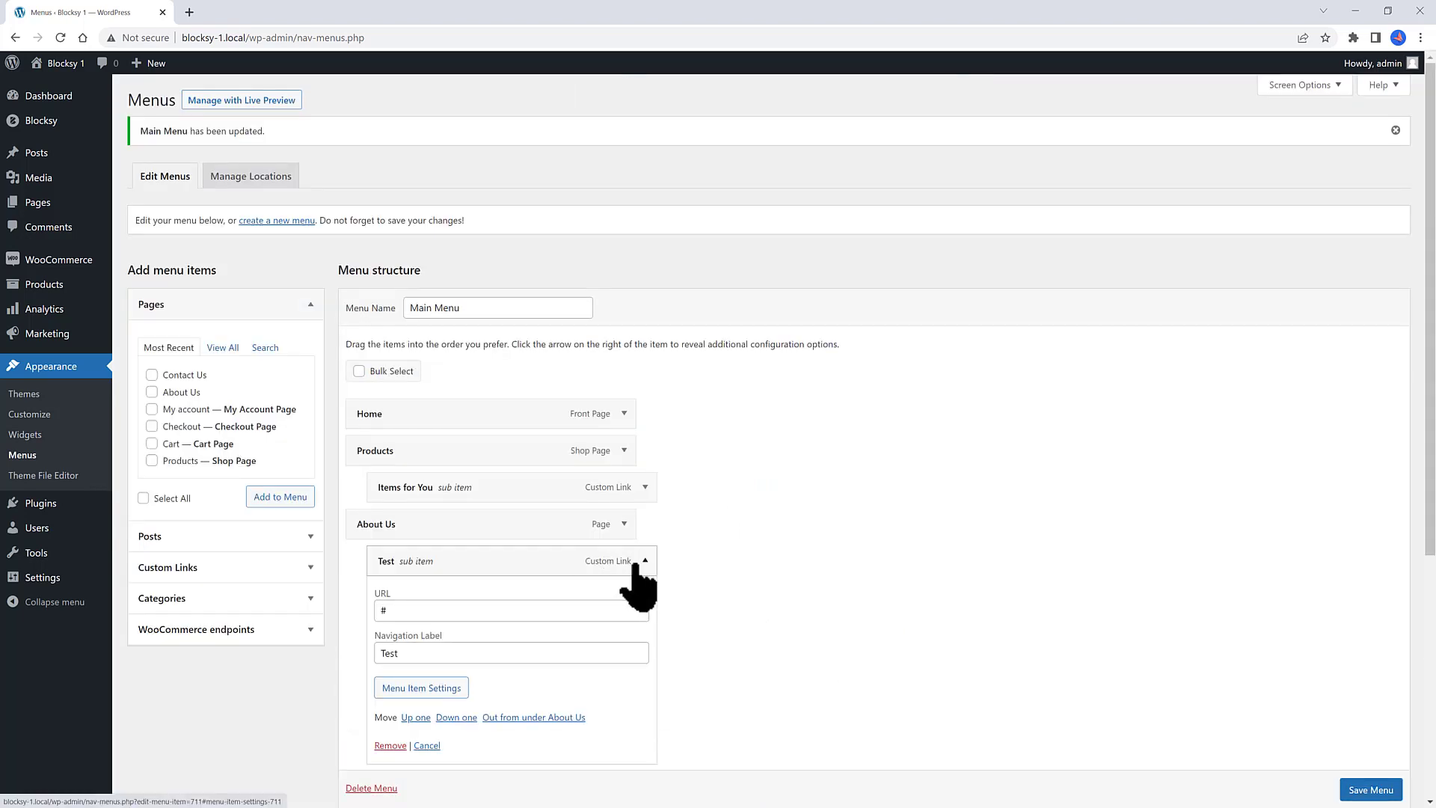
left_click(447, 689)
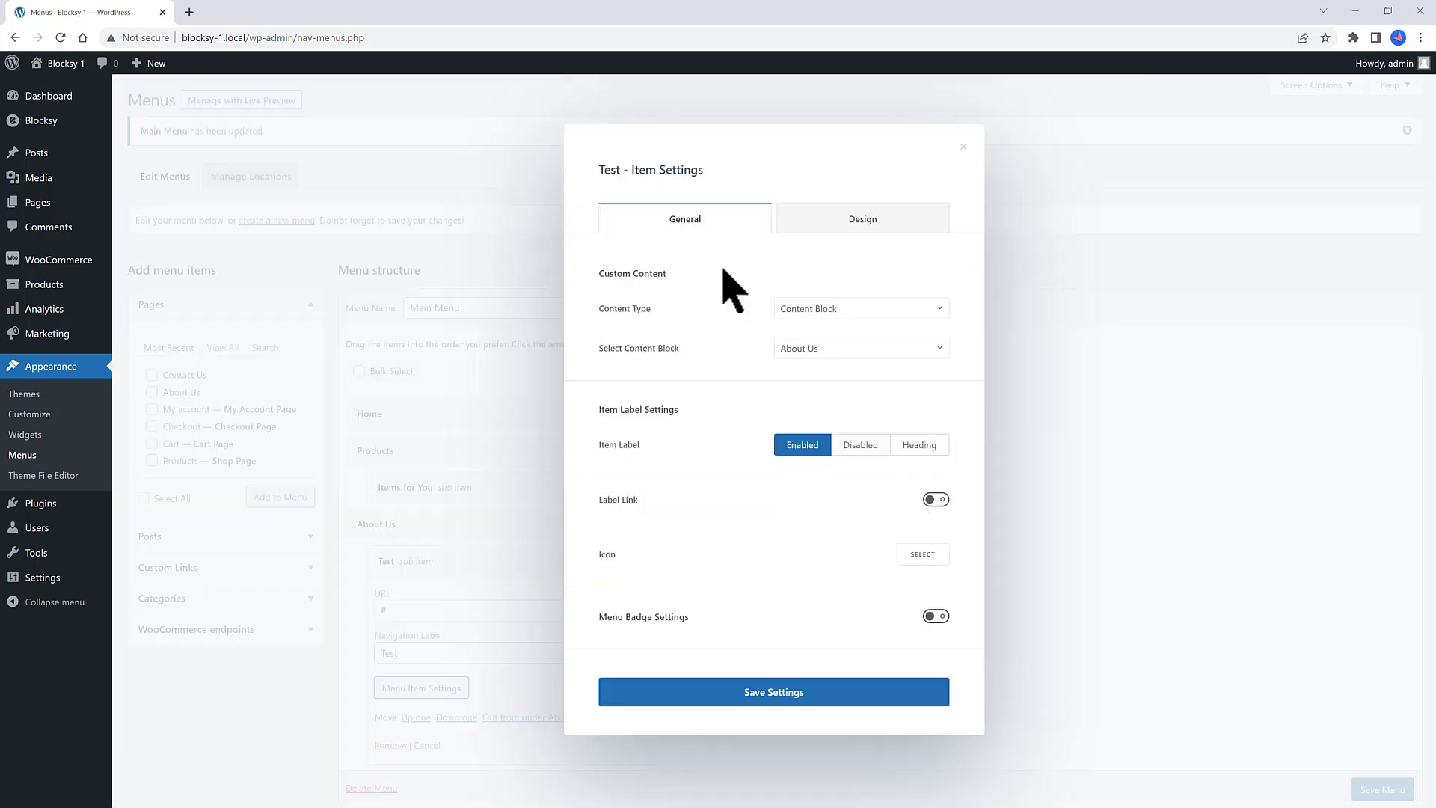
Set the Test item's Content Type to Content Block 'About Us', save its settings, then save the Main Menu
left_click(837, 308)
left_click(810, 348)
left_click(810, 380)
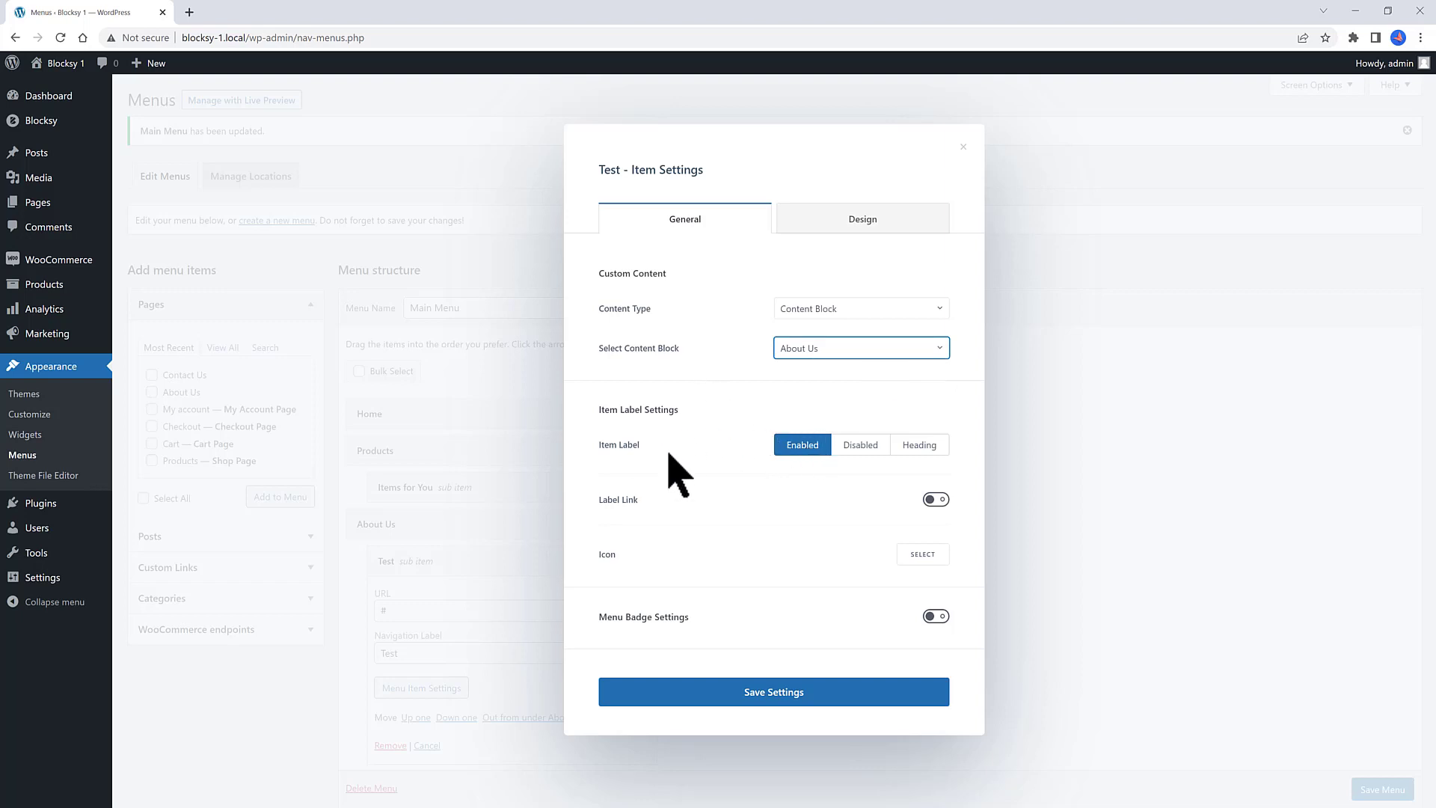
left_click(775, 696)
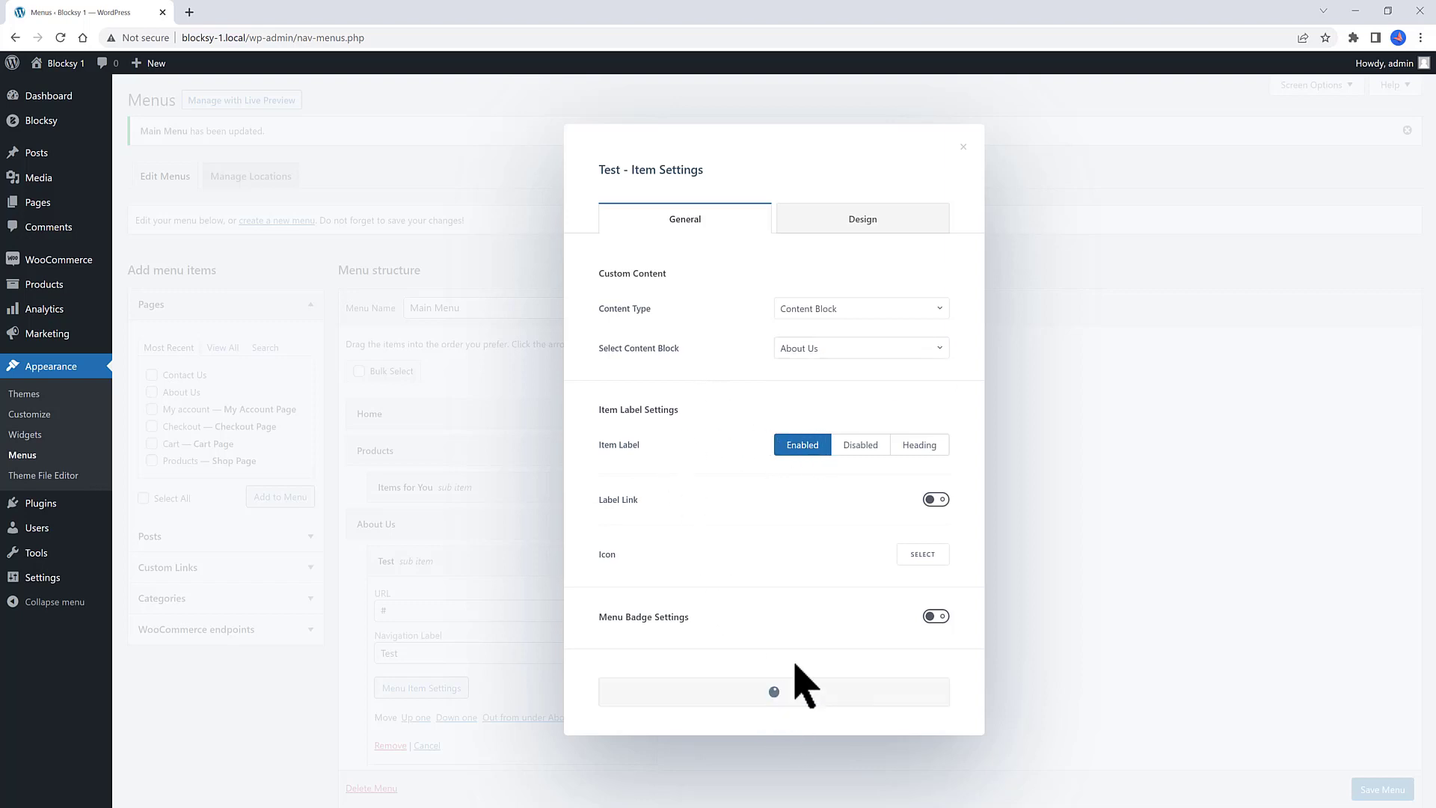
left_click(963, 149)
left_click(1370, 789)
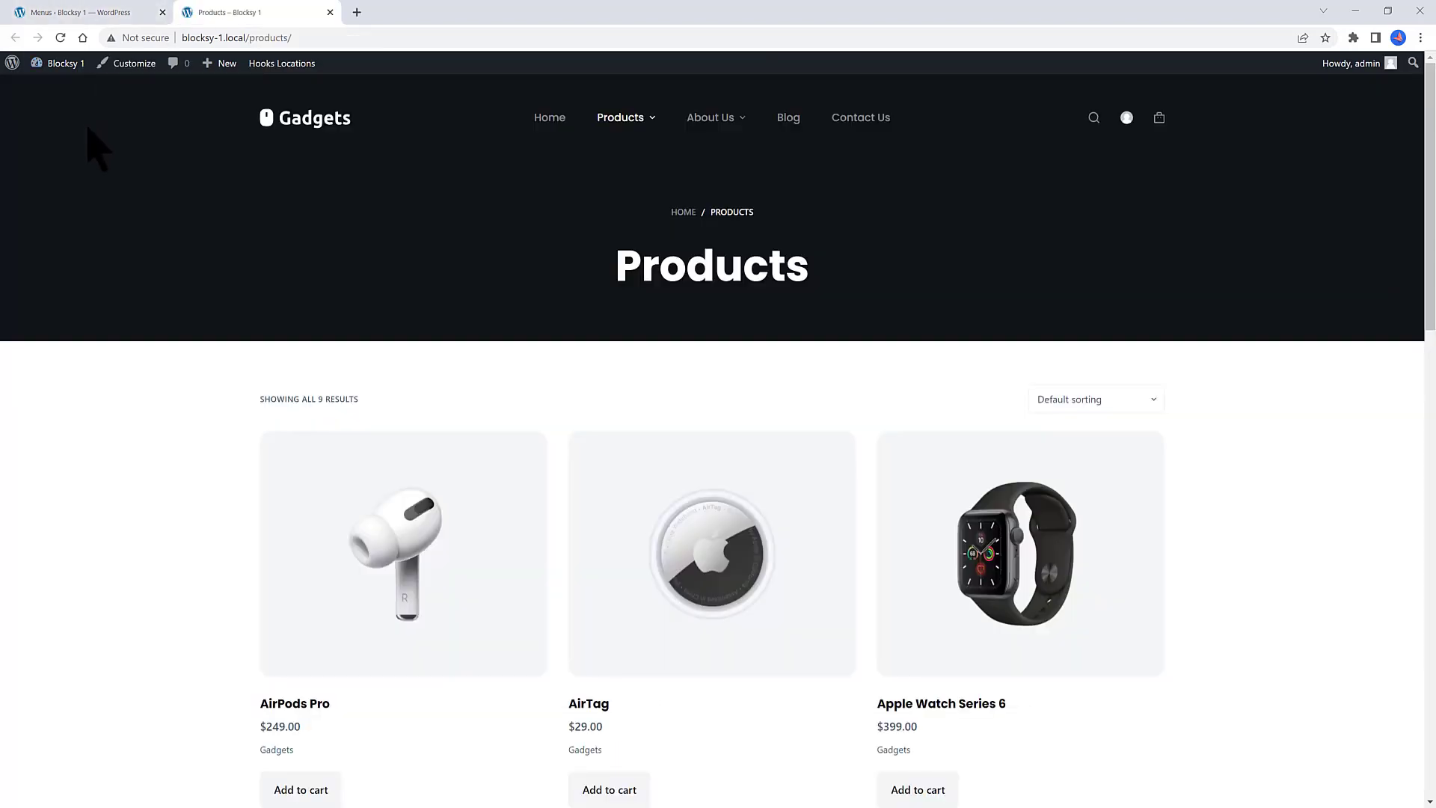
Check the storefront header: Products shows the icon grid, About Us shows five BUY NOW product cards
mouse_move(615, 121)
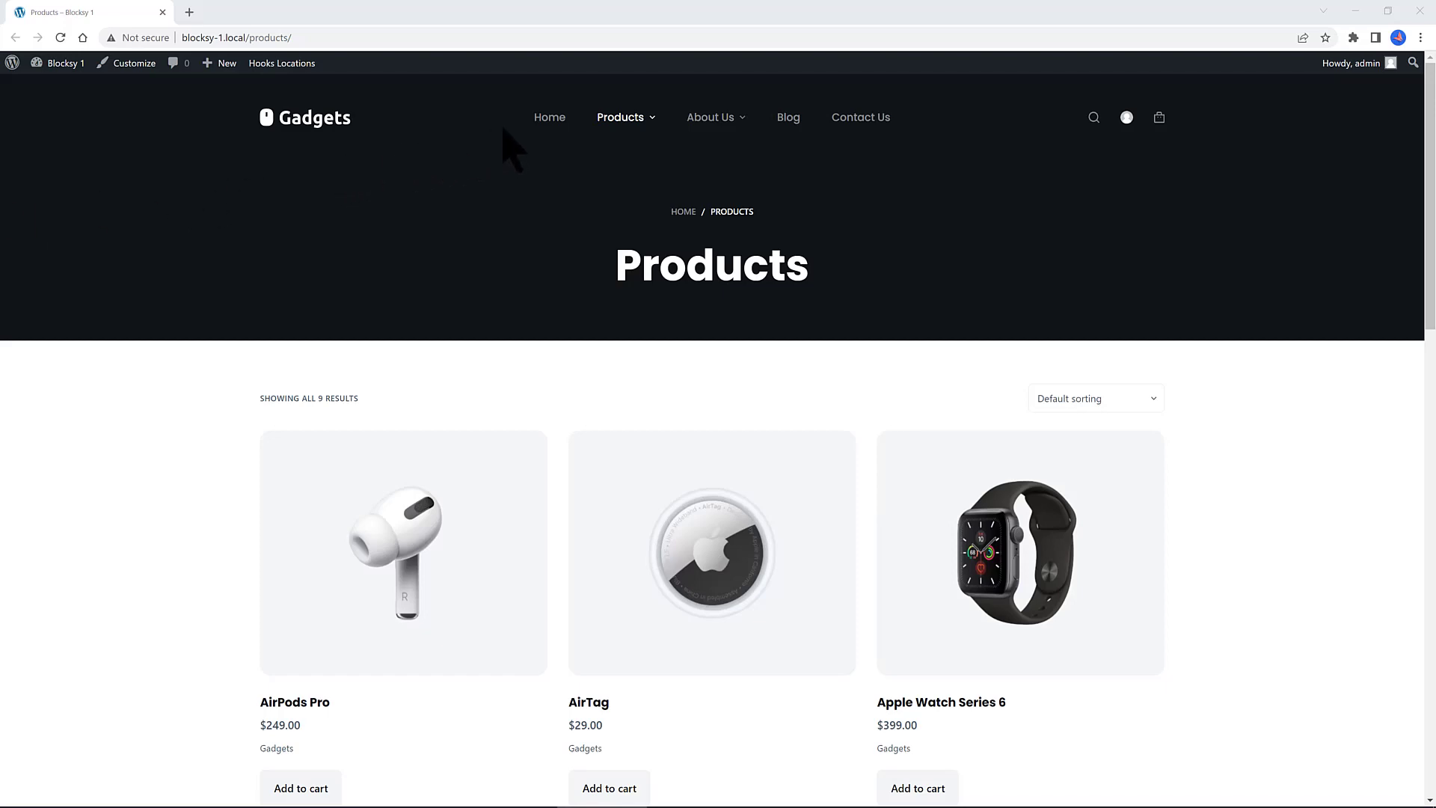
mouse_move(621, 130)
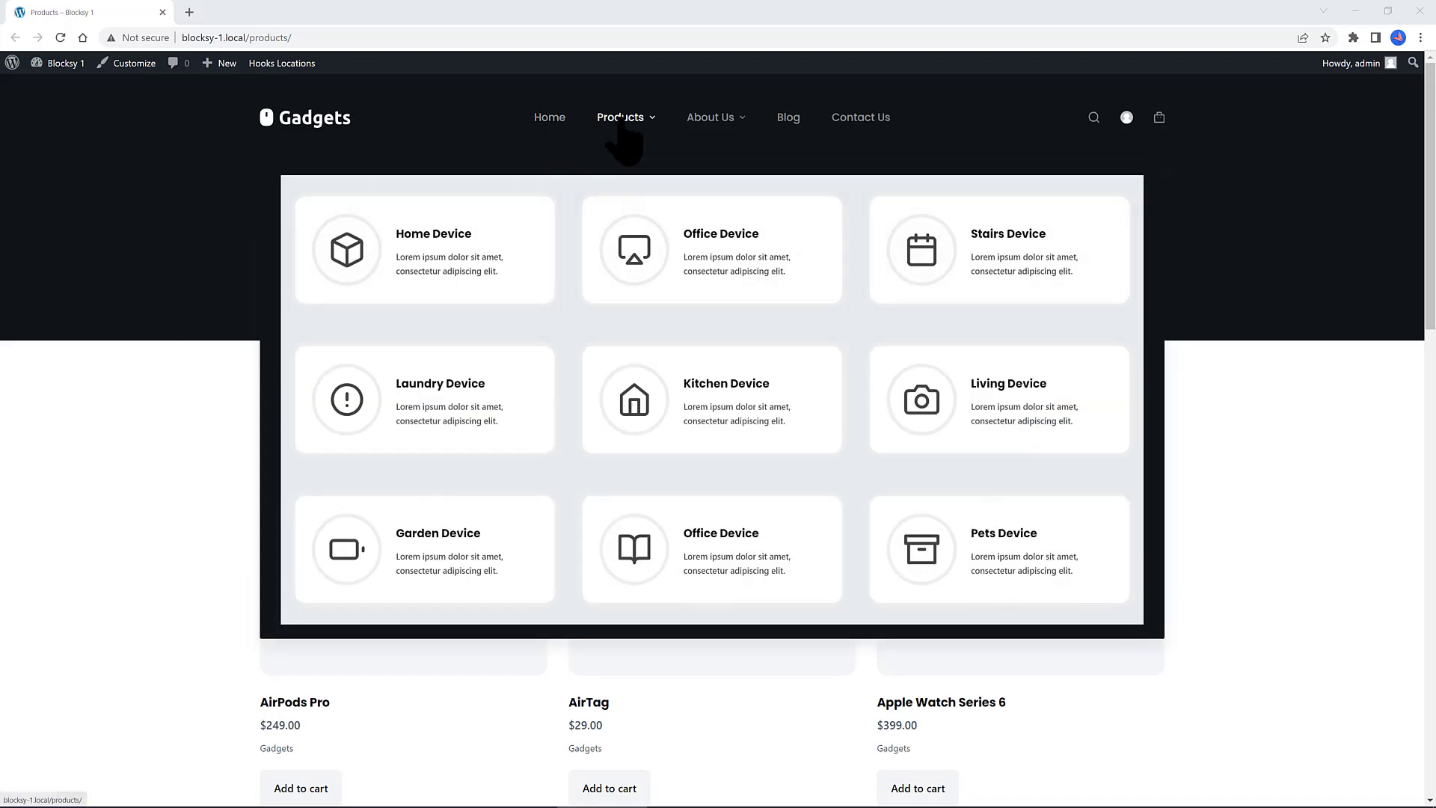
mouse_move(710, 123)
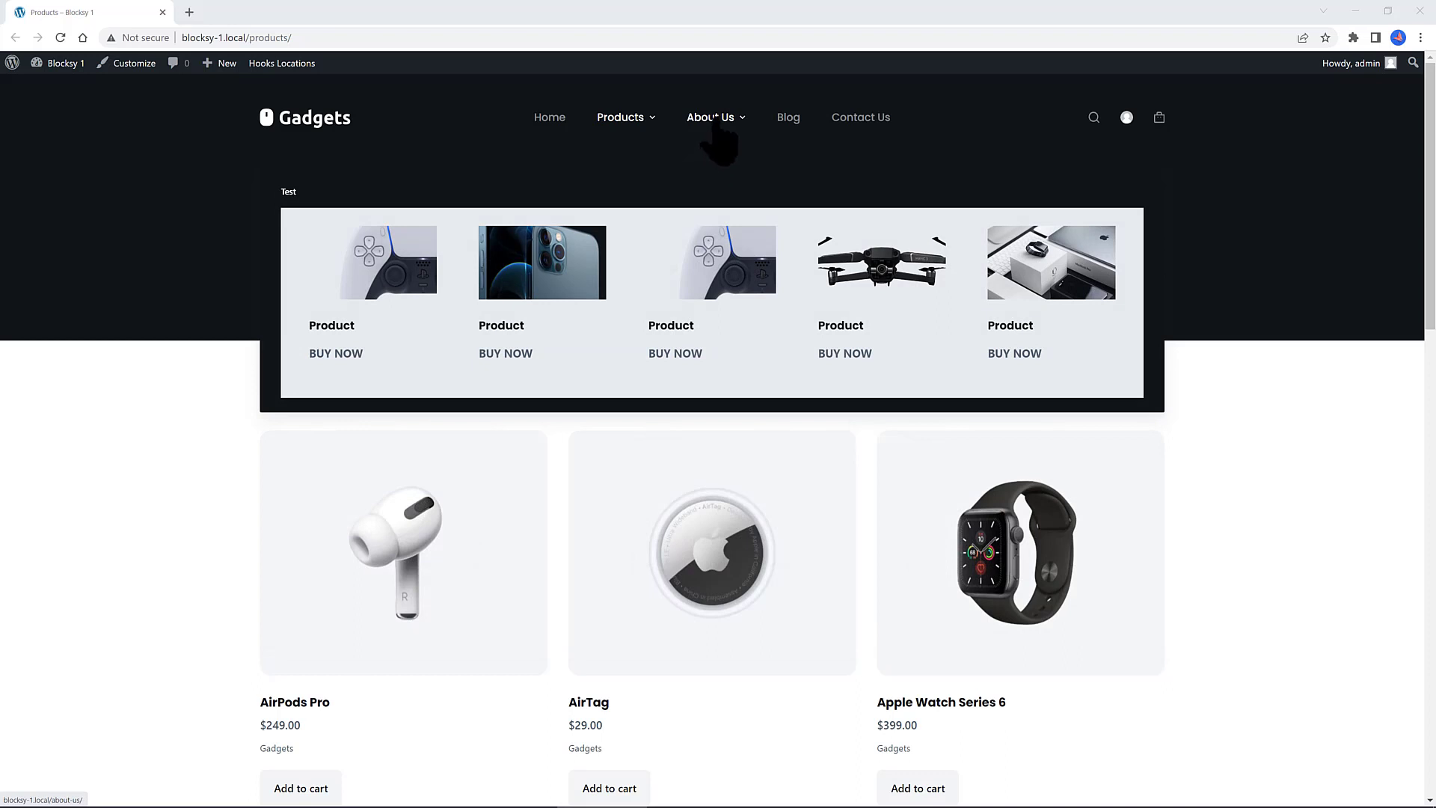